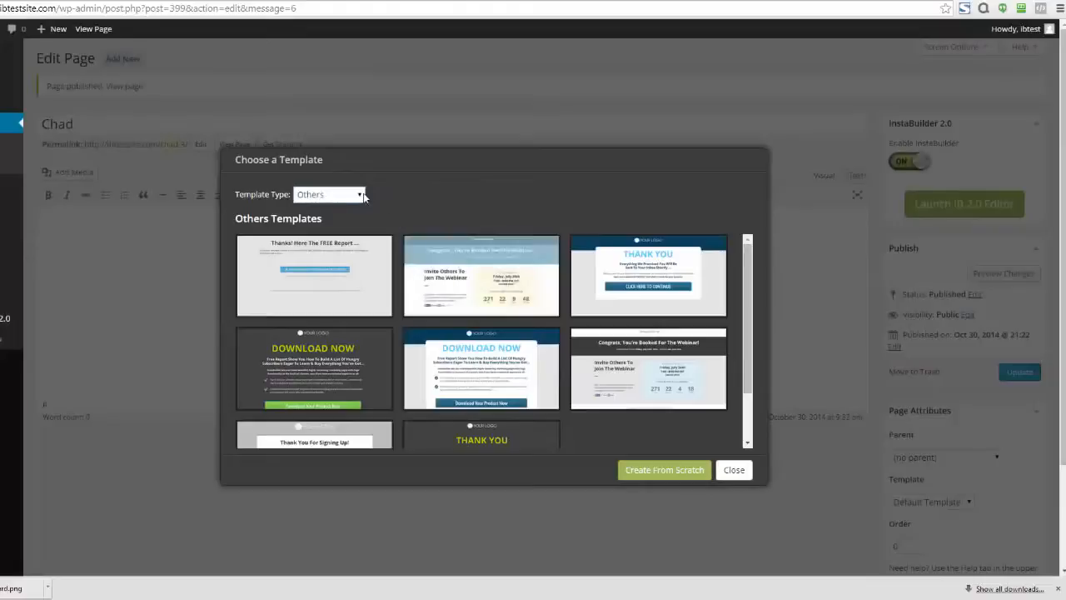
Step: Filter the templates to Sales Page and choose the dark red "Your Fancy Headline Goes Here..." video template
click(358, 195)
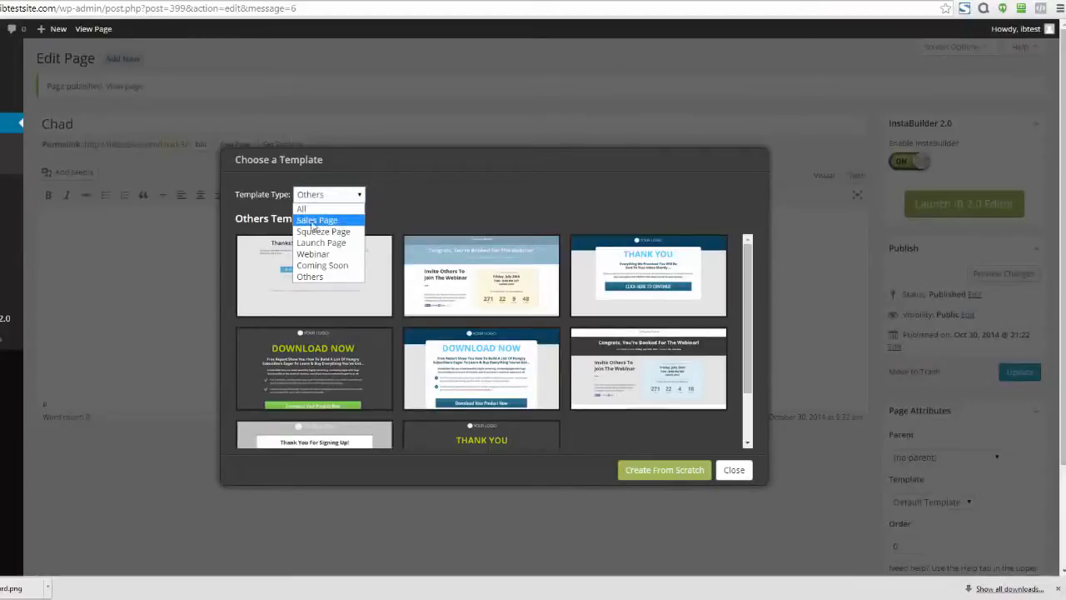
click(334, 222)
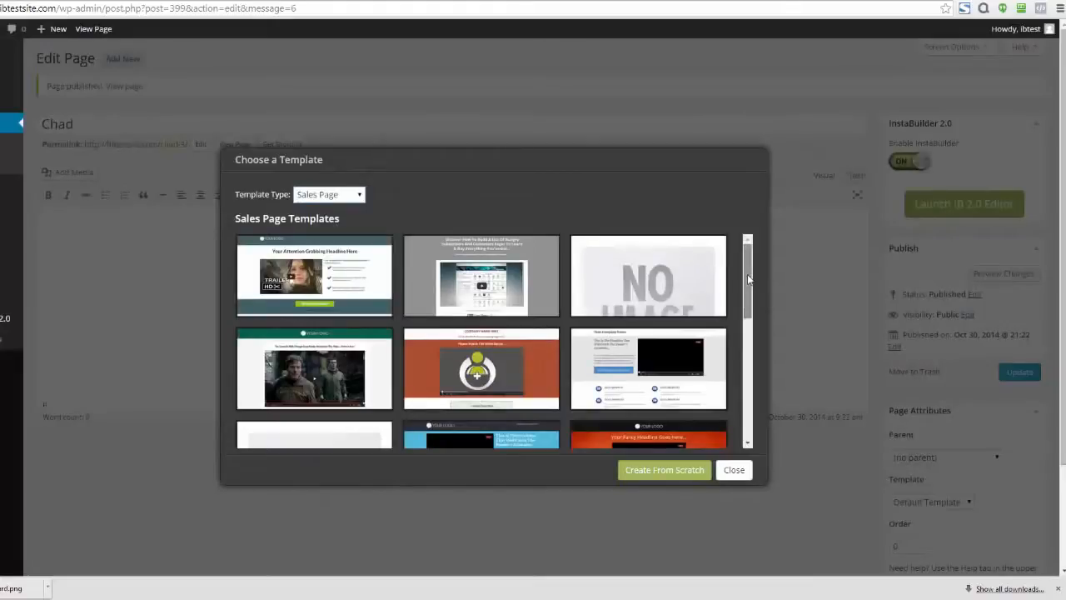
drag(747, 274, 747, 366)
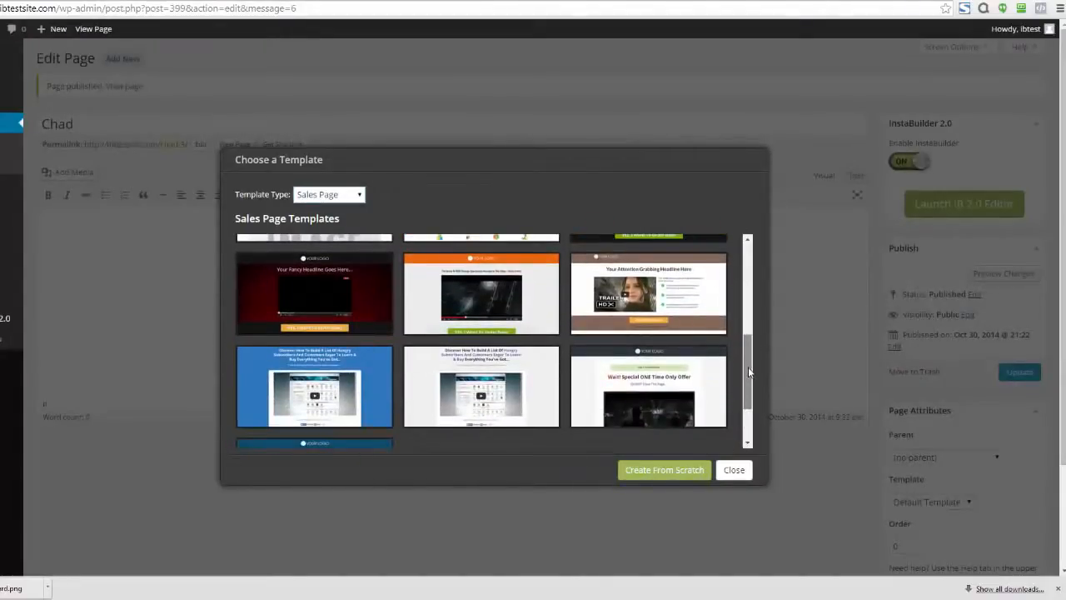
mouse_move(321, 298)
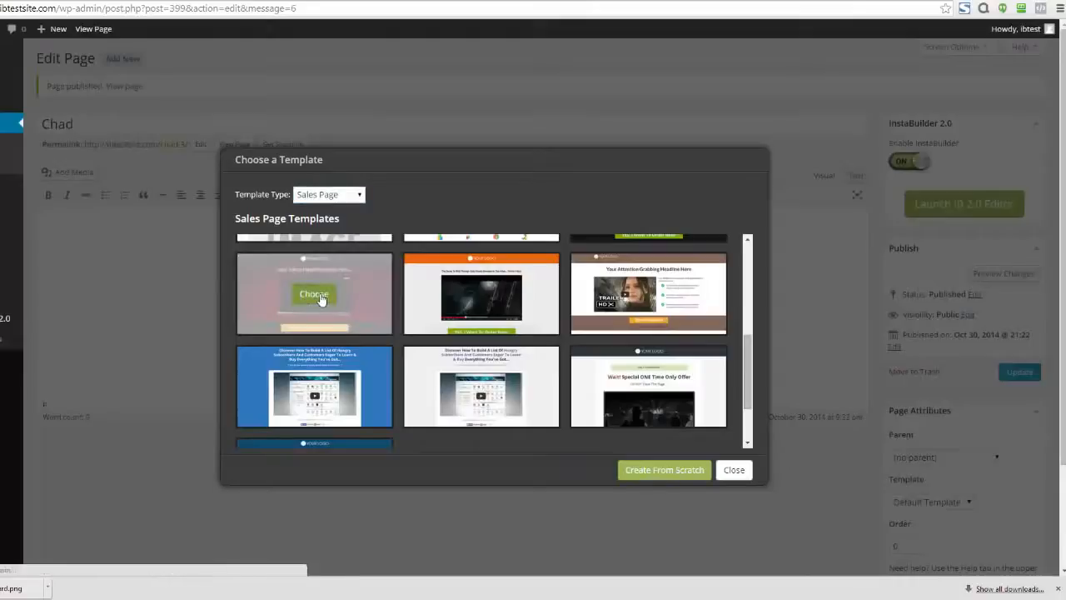
click(321, 298)
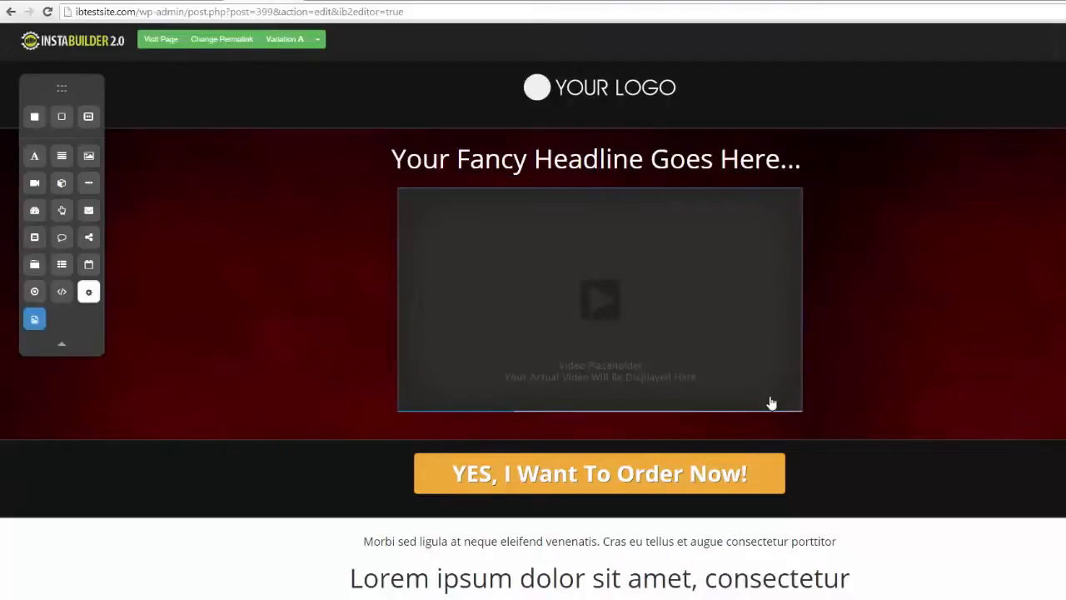
click(751, 425)
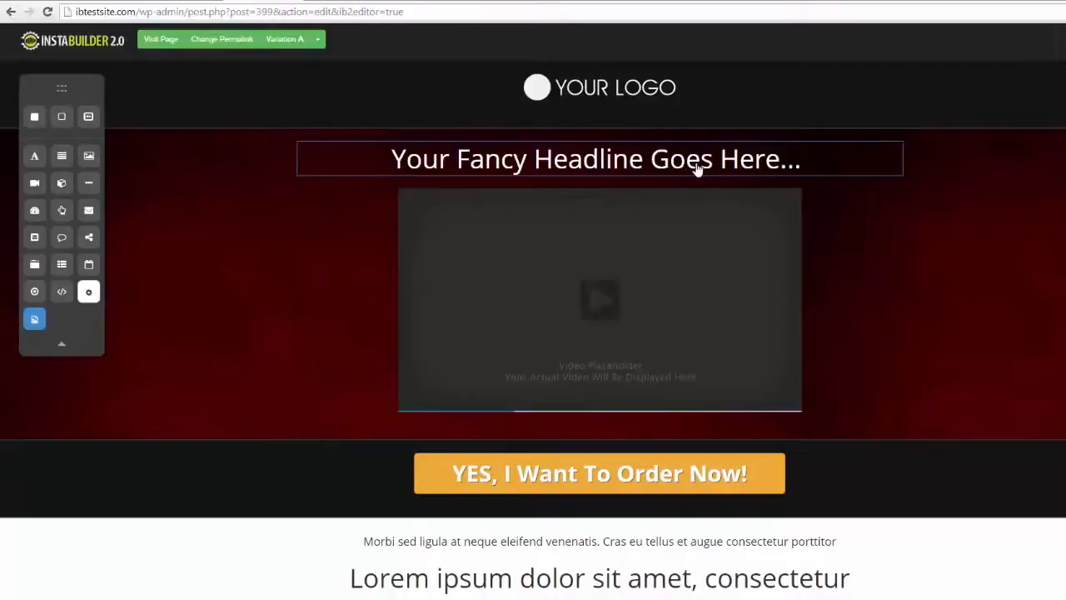
Step: Replace the headline text above the video with "Do Change It On The Fly!"
click(749, 171)
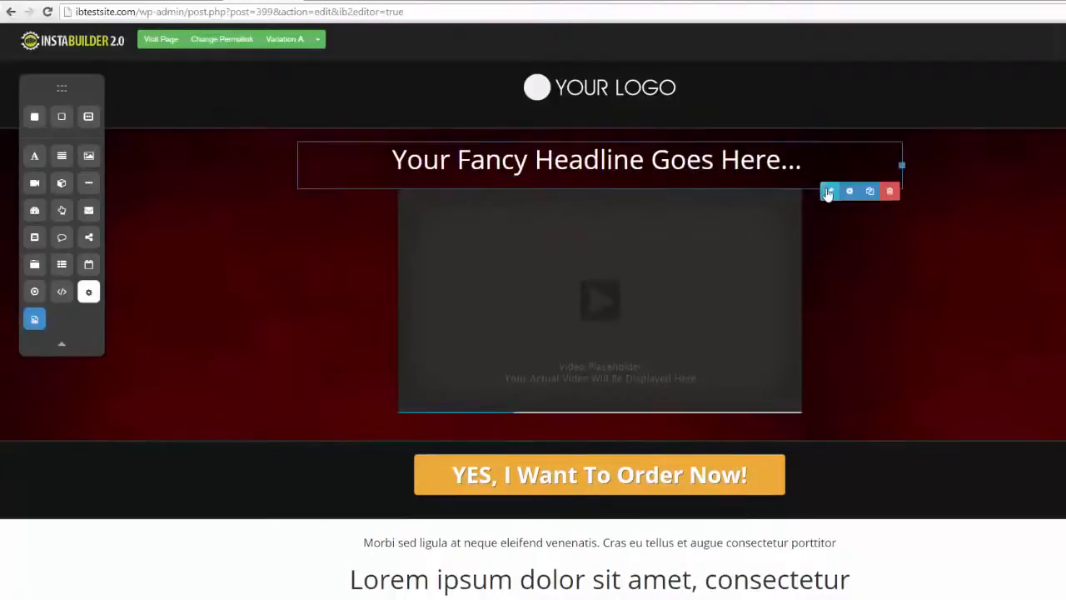
click(827, 192)
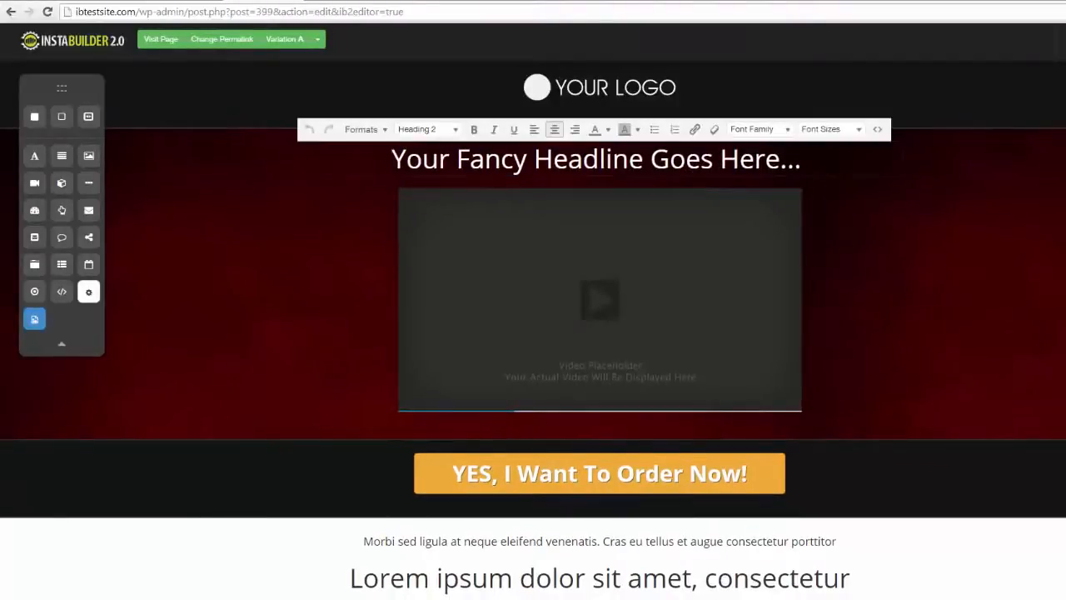
drag(808, 160, 391, 160)
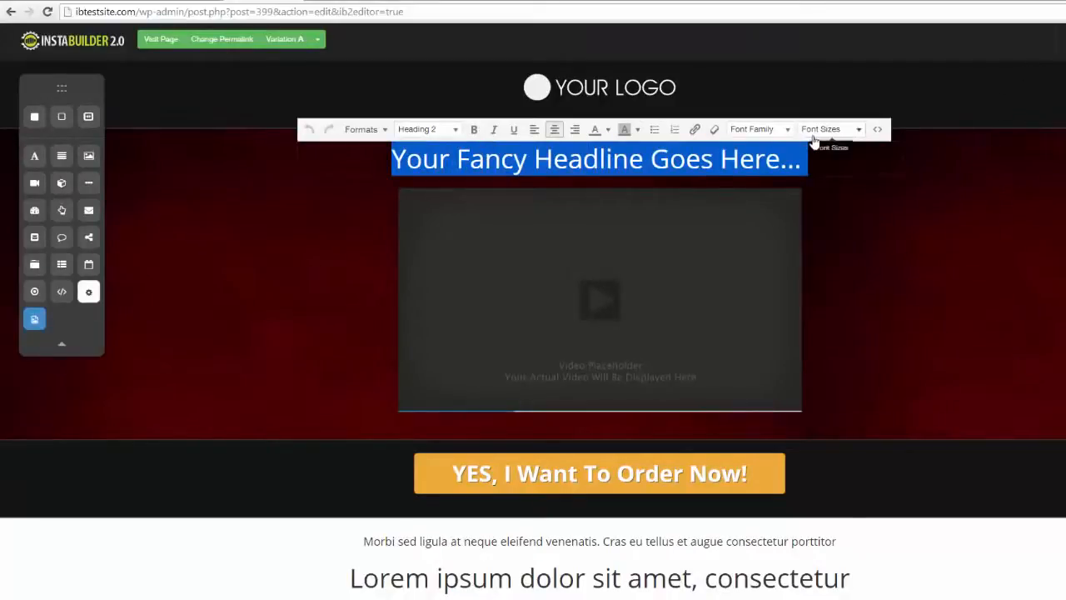
text(Do Chan)
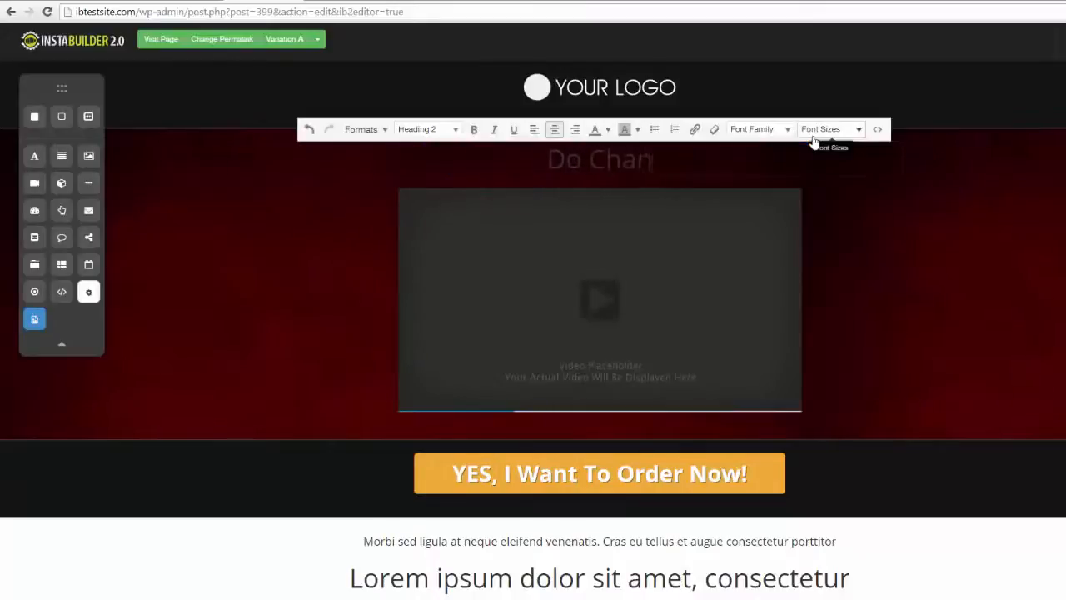
text(ge It On The Fly!)
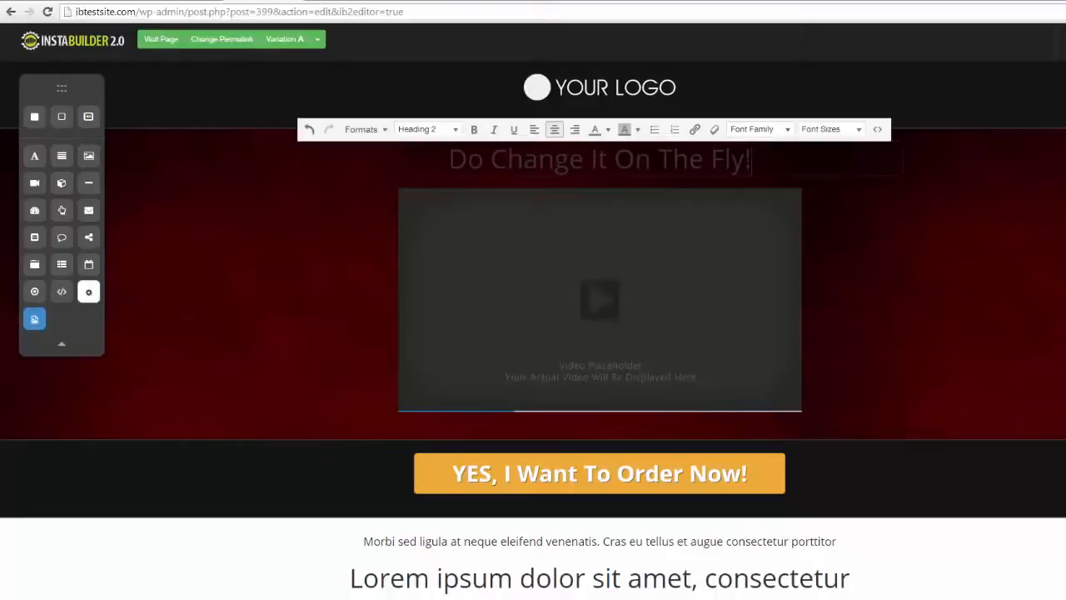
Step: Color the "Do Change It On The Fly!" headline white and move it below the video placeholder
drag(752, 159, 448, 158)
click(608, 130)
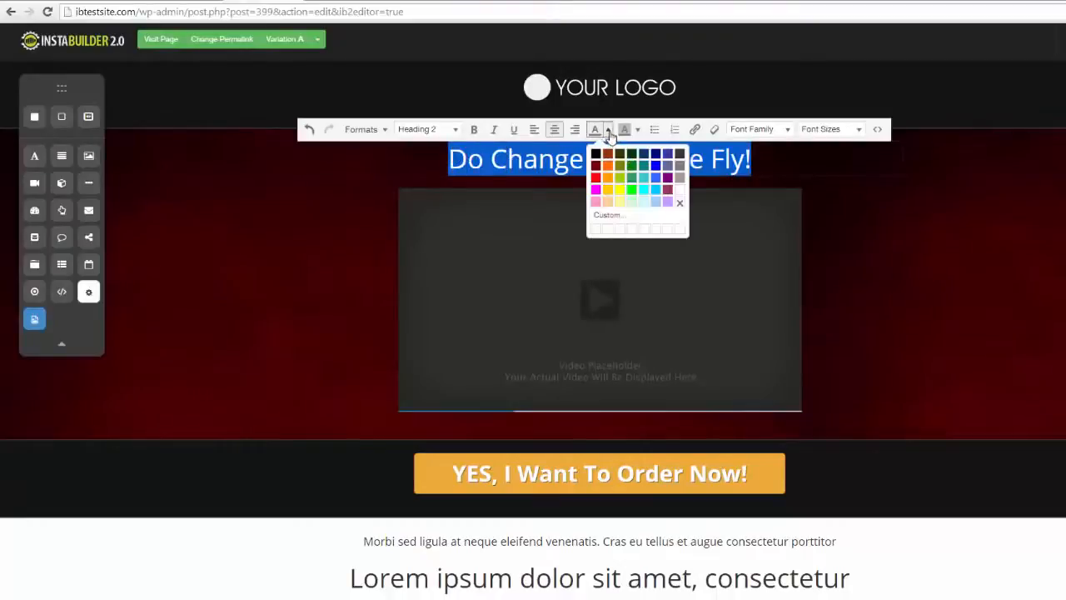
click(678, 190)
click(1030, 252)
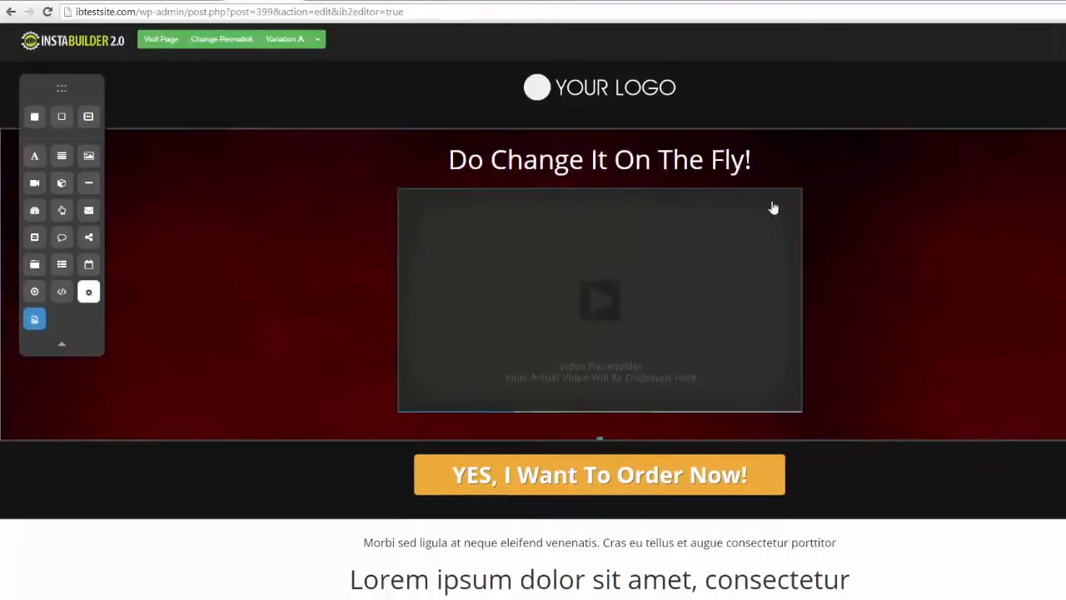
drag(761, 157, 899, 367)
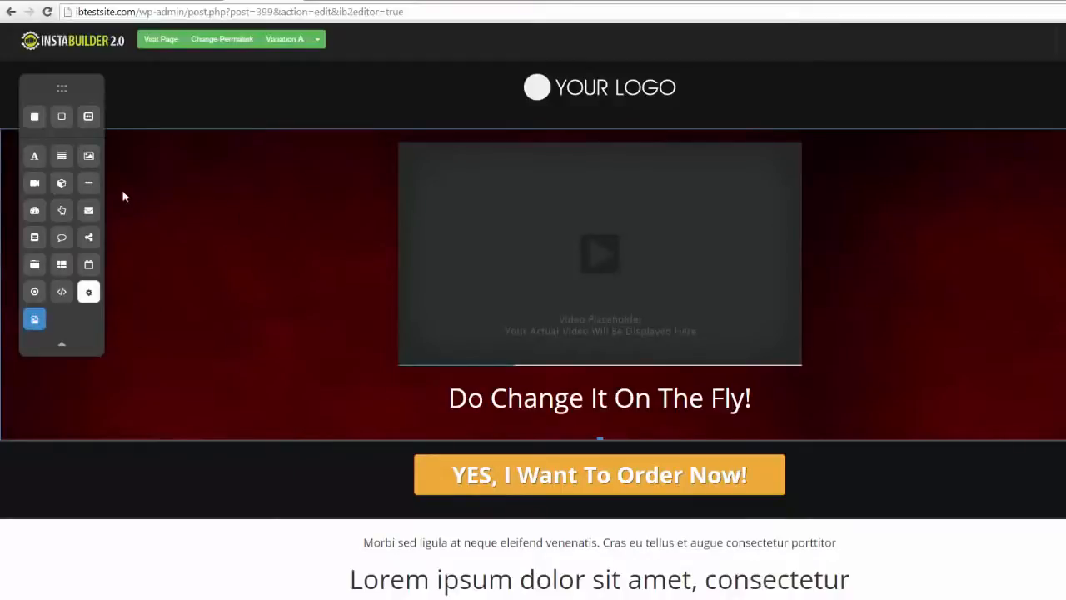
Step: Add a new title element with a text paragraph beneath it above the video placeholder
drag(41, 162, 424, 185)
drag(66, 164, 500, 193)
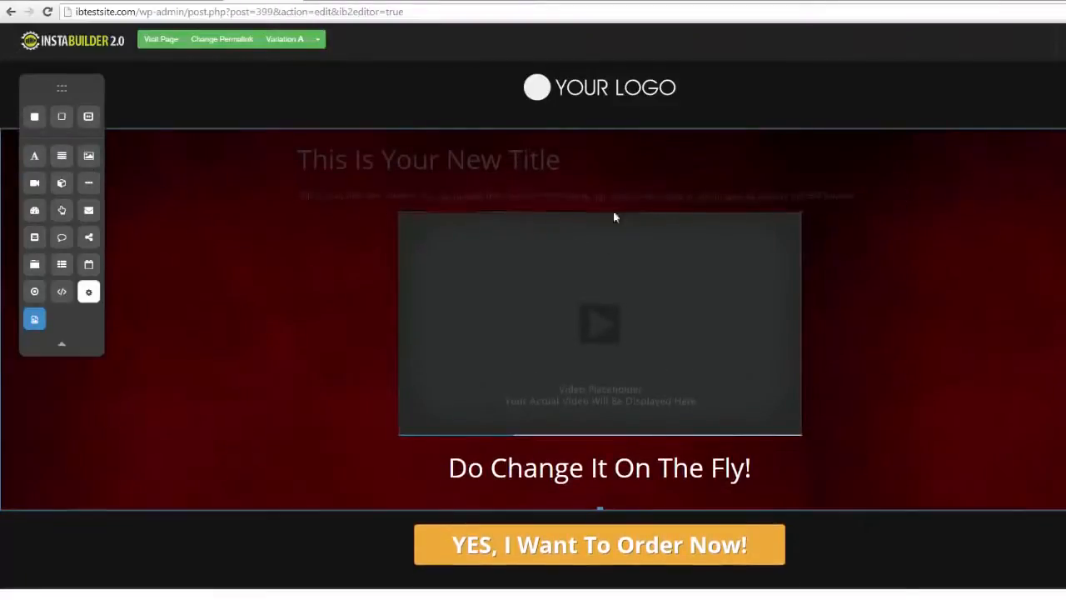
Step: Add an image placeholder between the new paragraph and the video, and view its image settings
drag(83, 158, 527, 252)
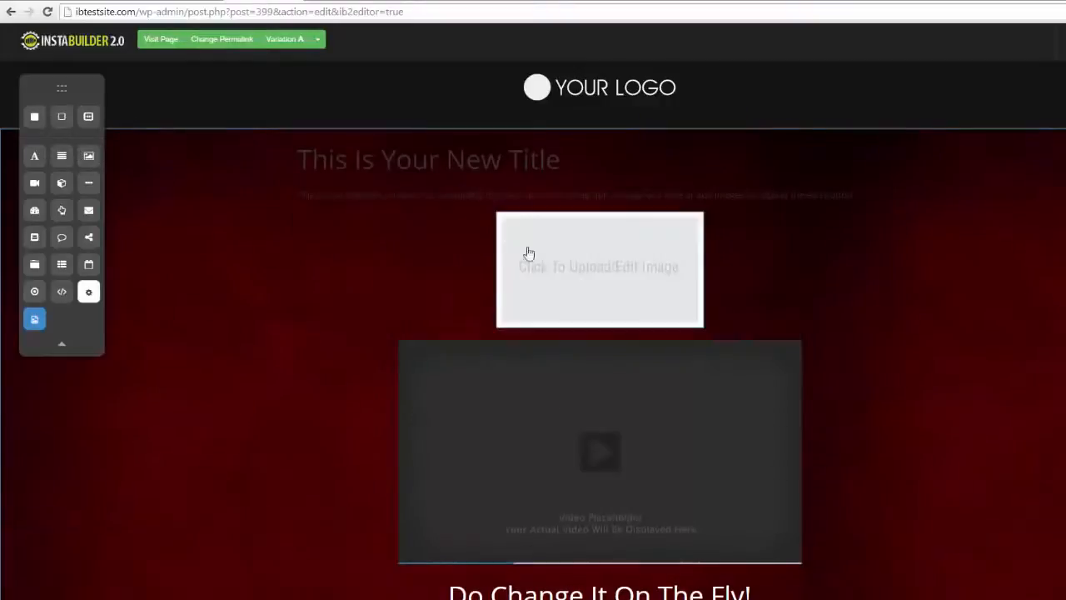
click(614, 268)
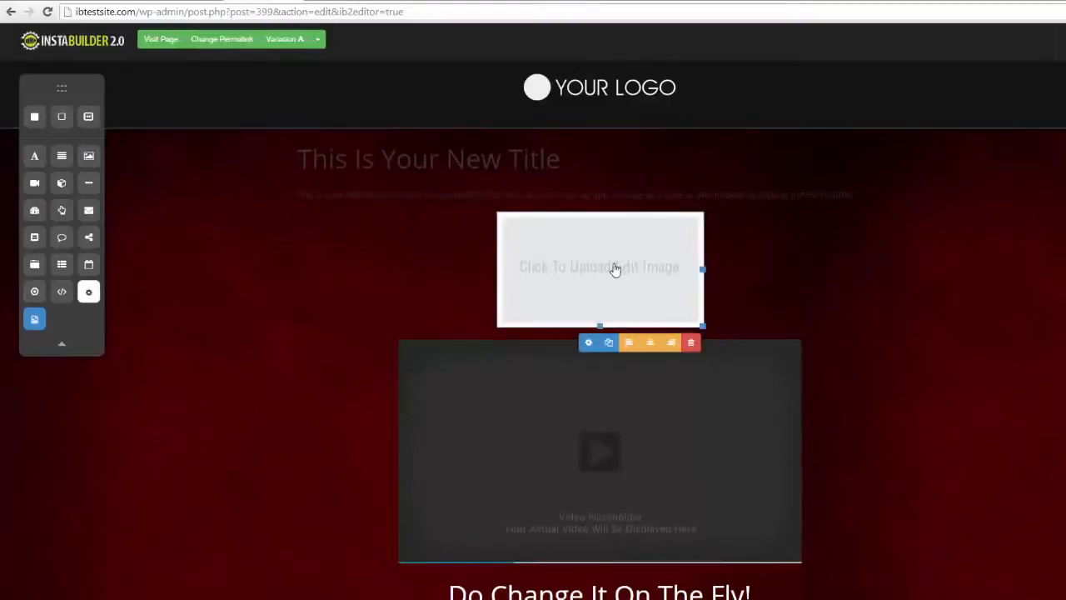
click(588, 343)
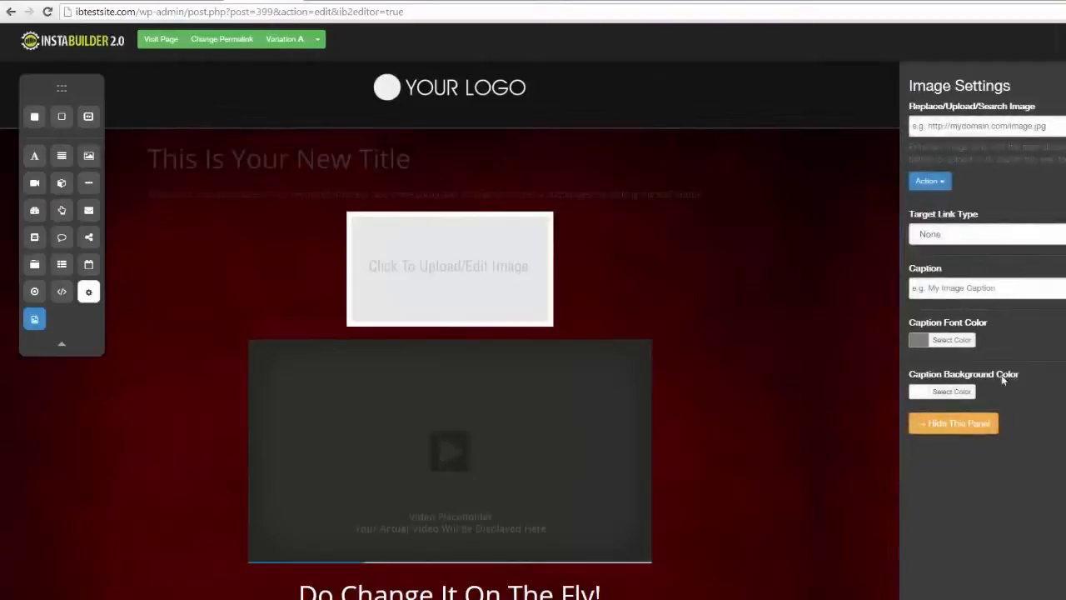
click(1065, 87)
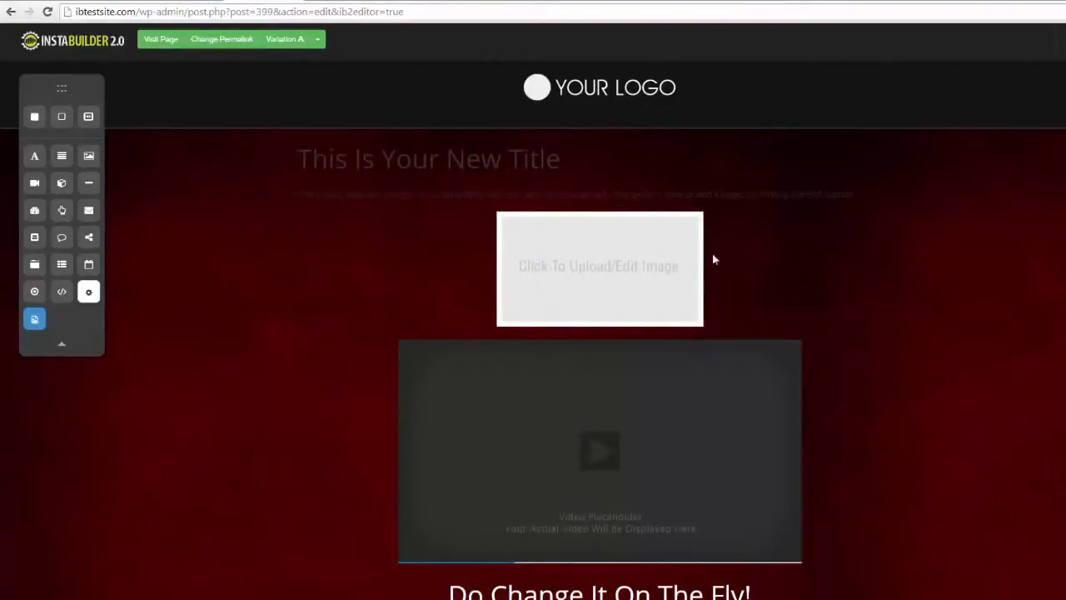
Step: Delete the image placeholder above the video
mouse_move(691, 269)
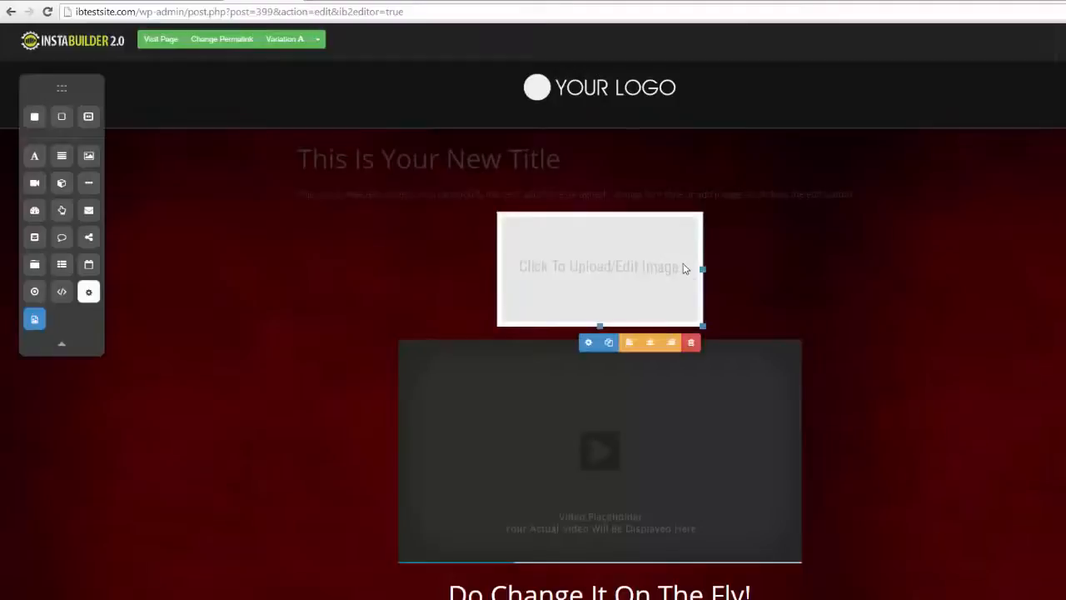
click(690, 343)
click(634, 93)
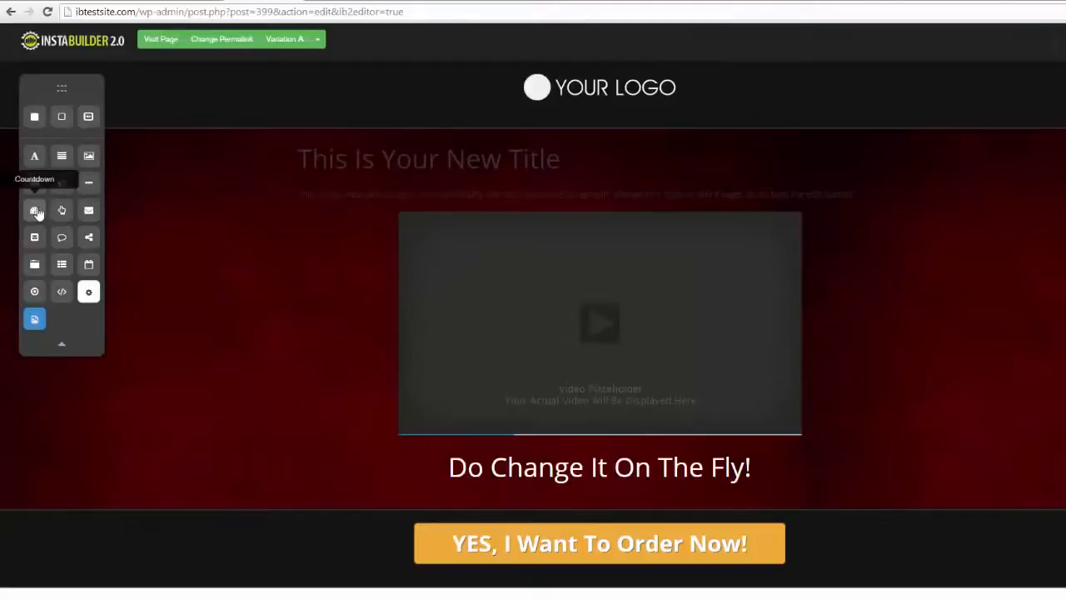
Step: Add a countdown element between the new title and its paragraph, and open the countdown's design settings
drag(37, 213, 558, 186)
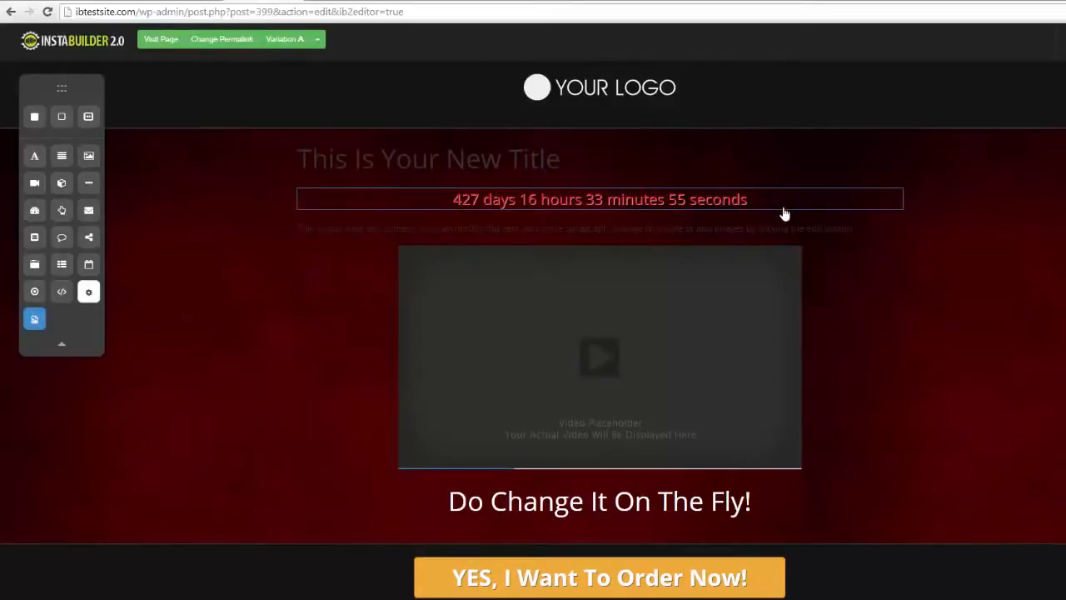
click(786, 225)
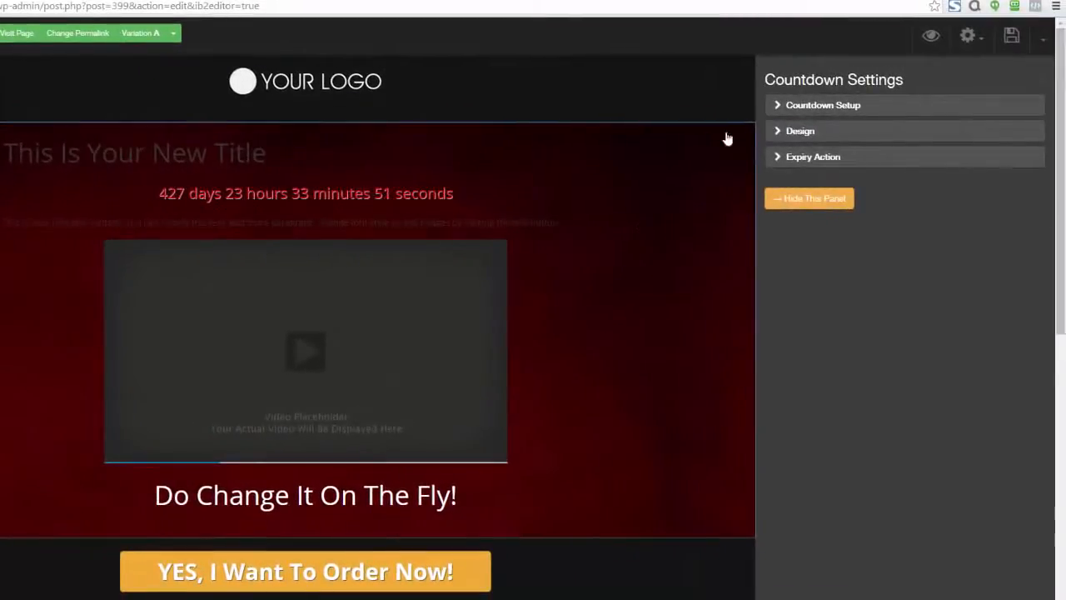
click(767, 108)
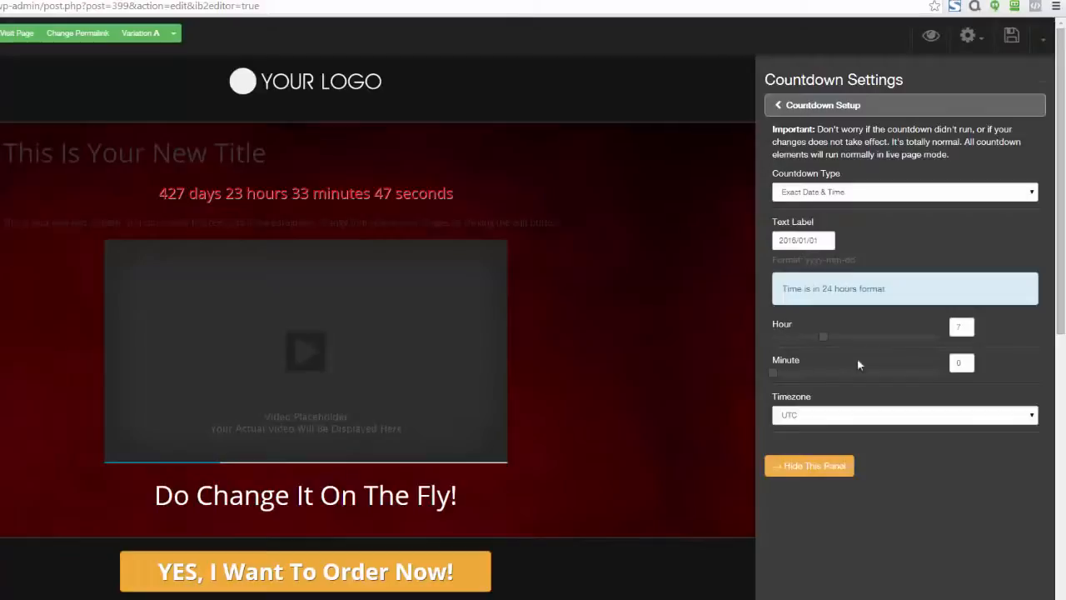
click(778, 105)
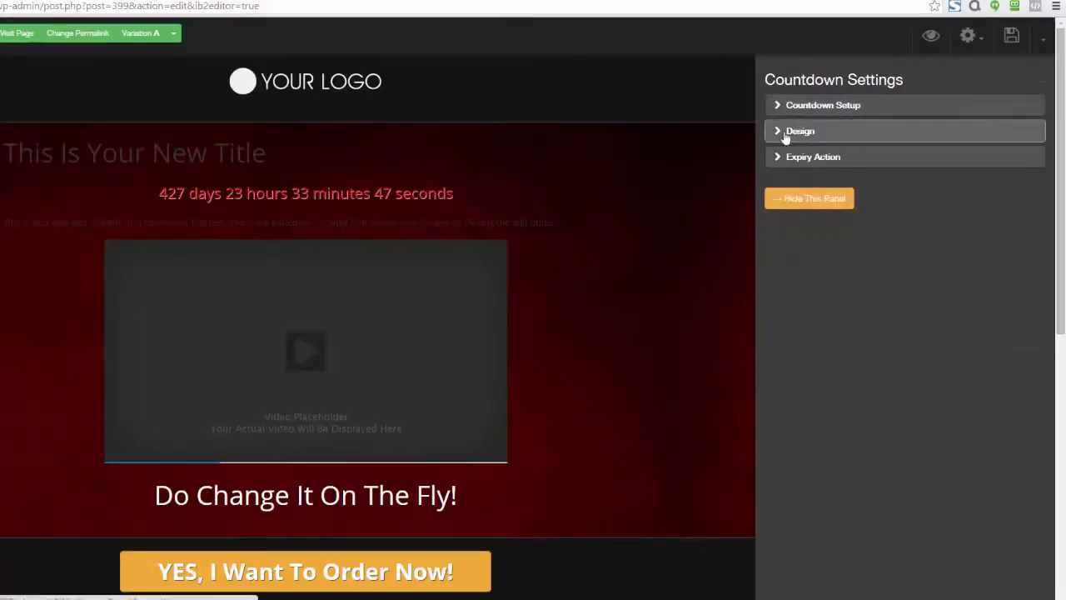
click(784, 132)
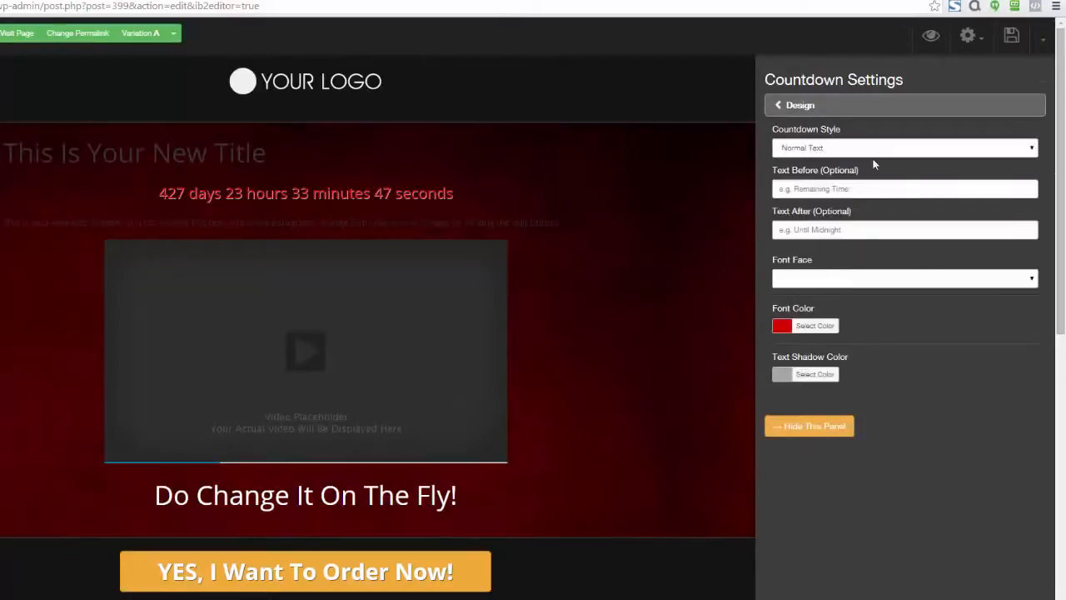
Step: Try the Fancy Text, Flat Box, Glossy Box and Circular styles on the countdown one after another
click(1029, 149)
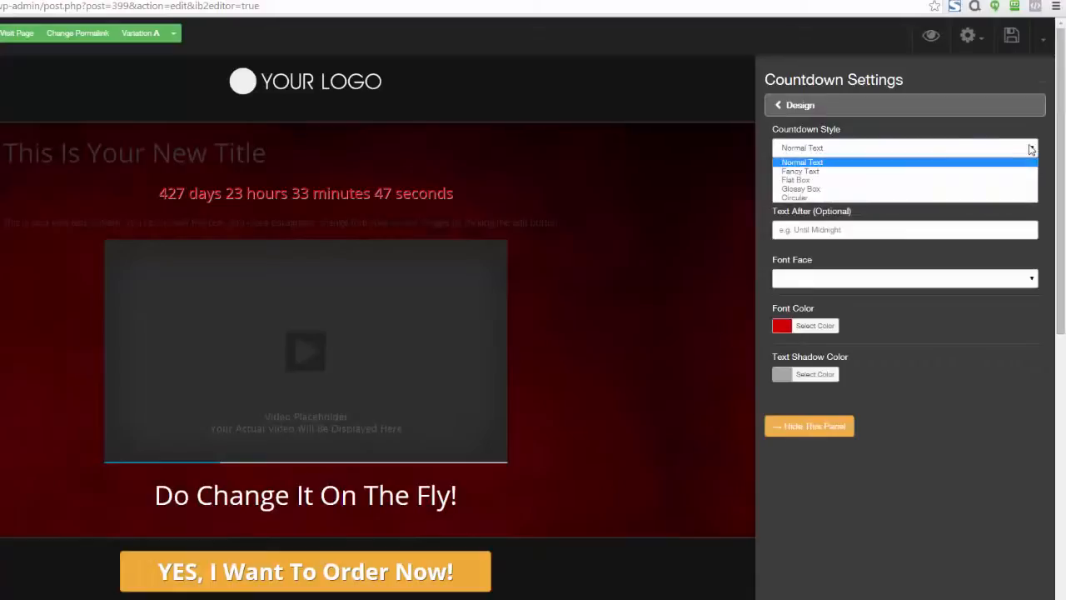
click(836, 171)
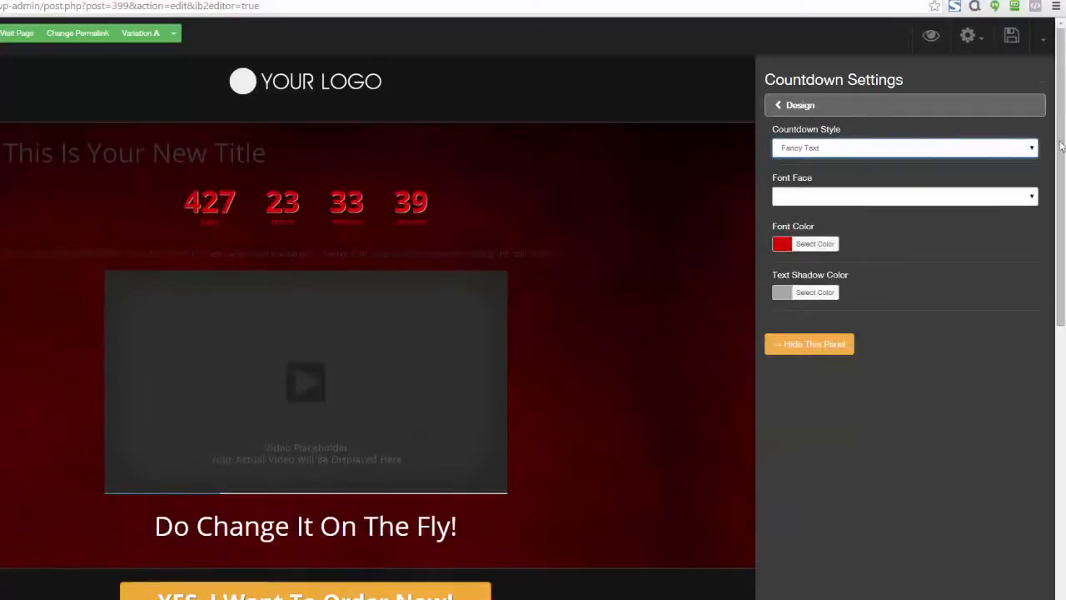
click(1028, 147)
click(921, 180)
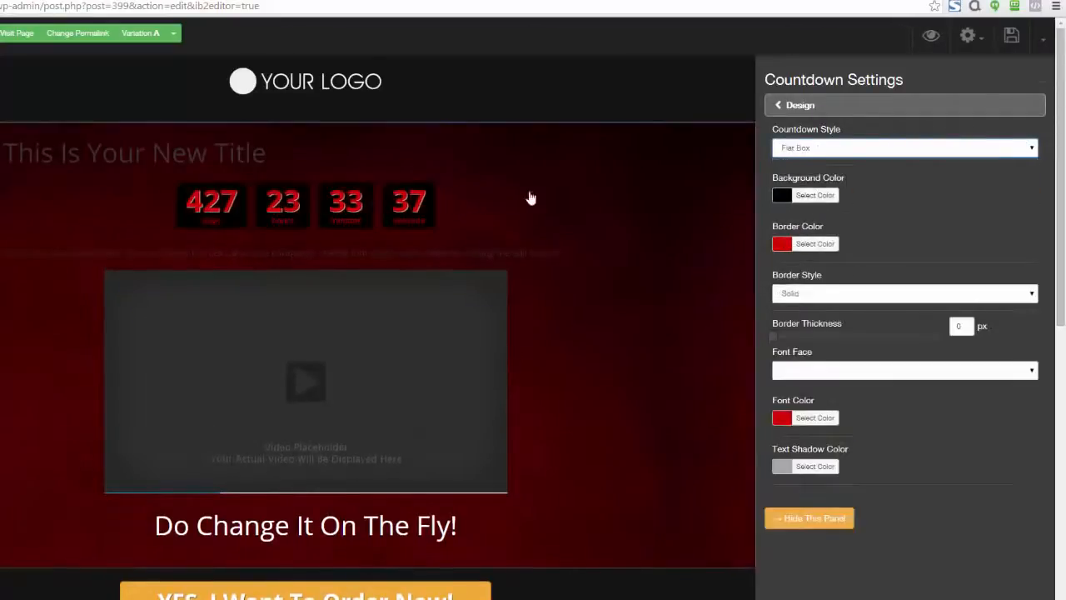
click(1007, 155)
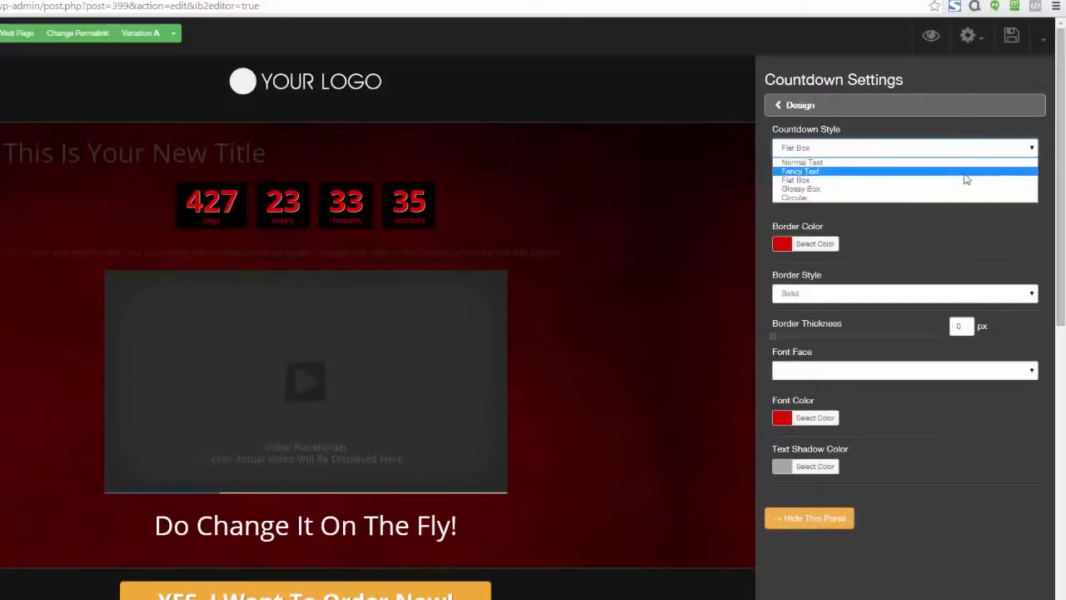
click(946, 192)
click(1020, 151)
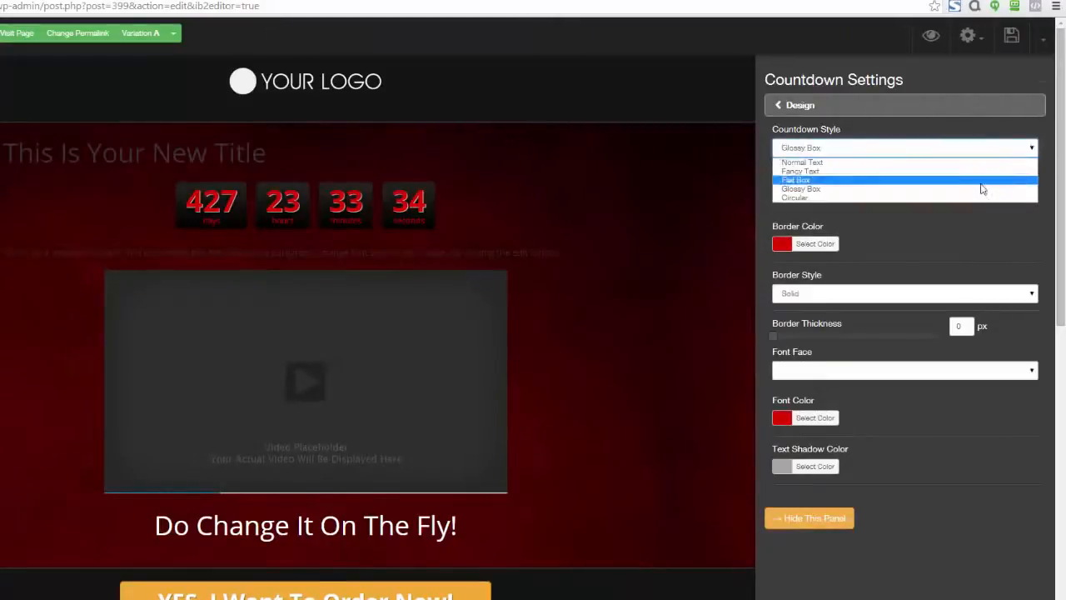
click(973, 199)
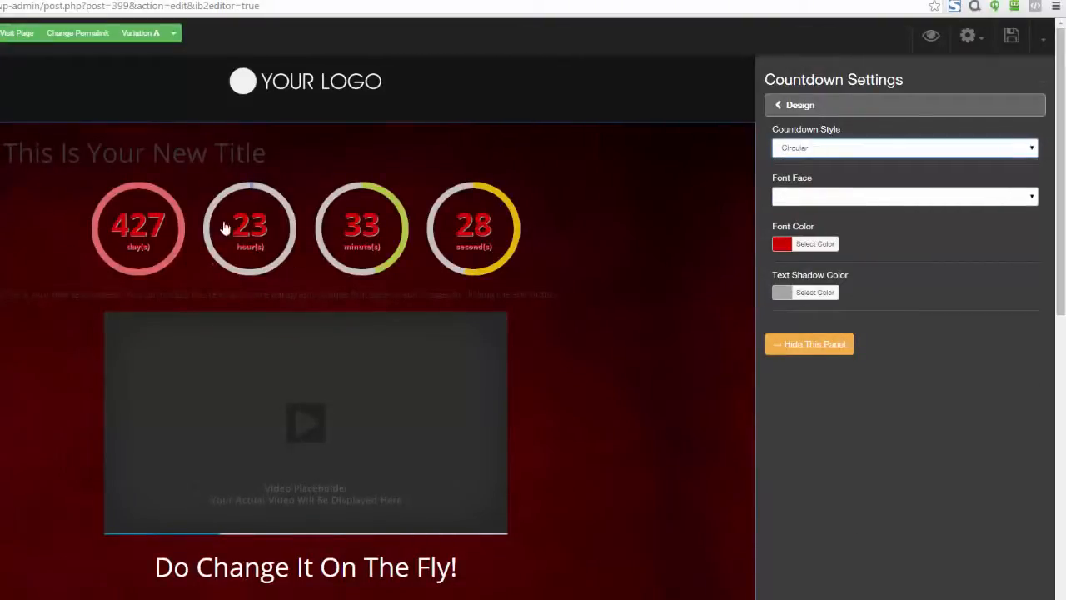
Step: Set the countdown's font color to #f9f9f9 and its style to Flat Box
click(782, 243)
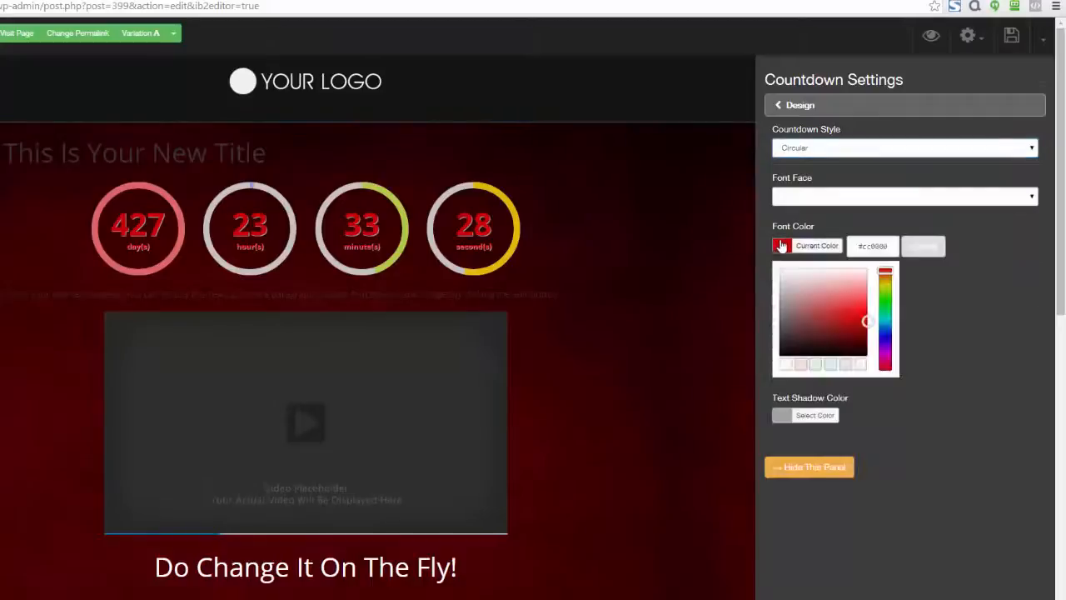
click(778, 273)
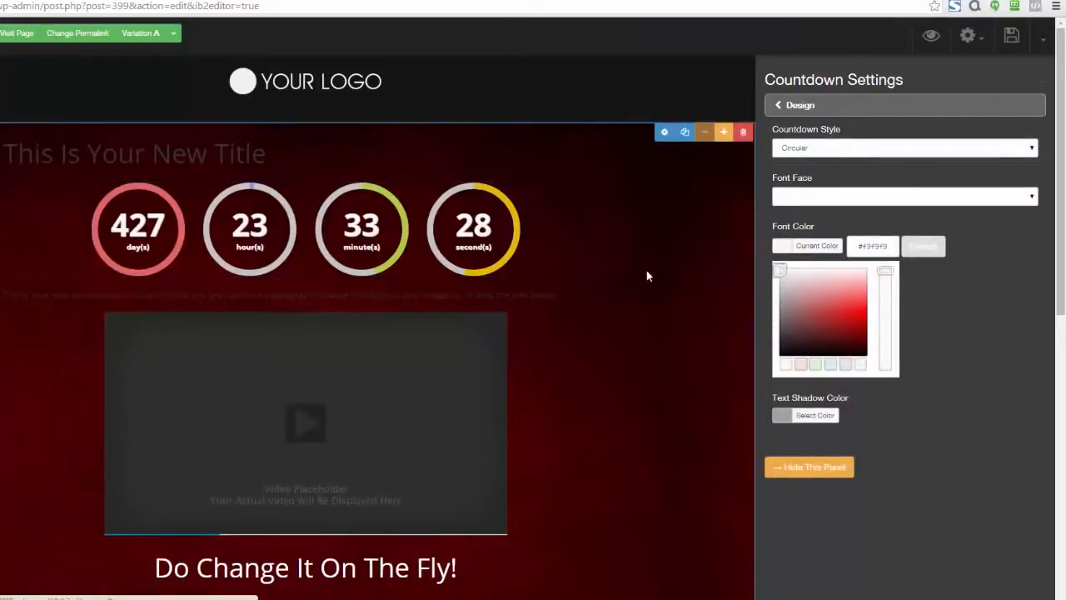
click(1022, 150)
click(908, 181)
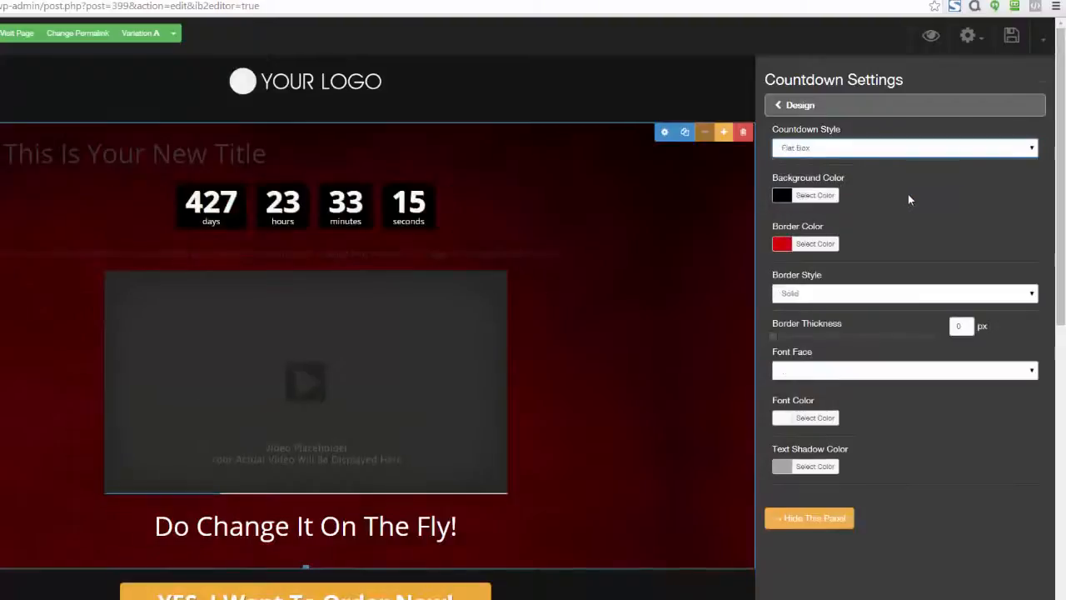
Step: Change the countdown's background color to a very dark red
click(785, 200)
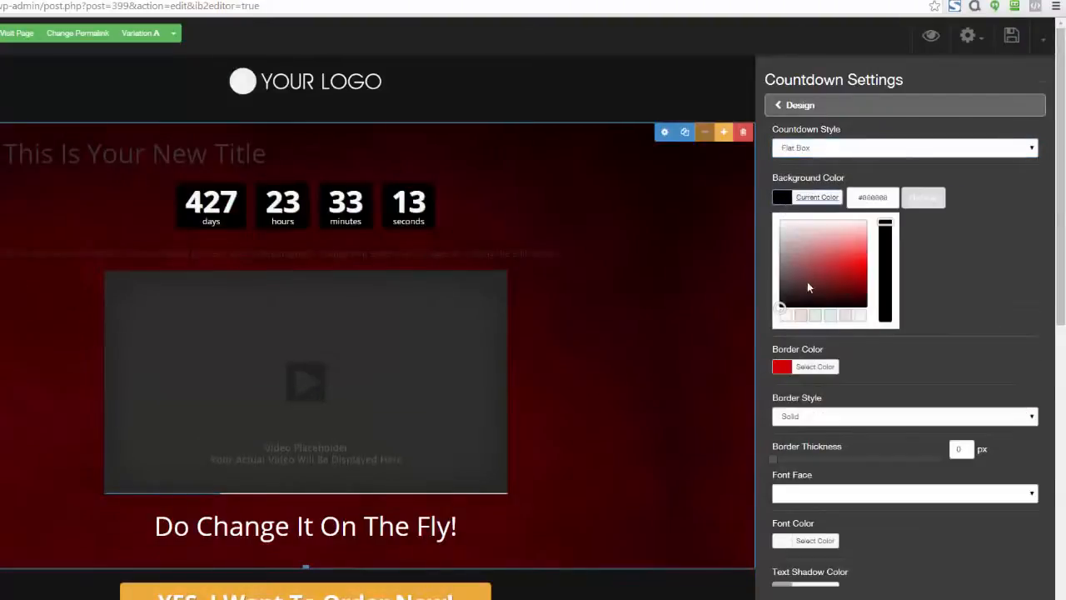
mouse_move(807, 287)
mouse_down()
mouse_move(858, 239)
mouse_move(797, 269)
mouse_move(824, 245)
mouse_move(859, 250)
mouse_move(838, 266)
mouse_move(835, 290)
mouse_move(862, 285)
mouse_move(859, 247)
mouse_move(837, 240)
mouse_move(835, 271)
mouse_move(862, 303)
mouse_up()
click(984, 297)
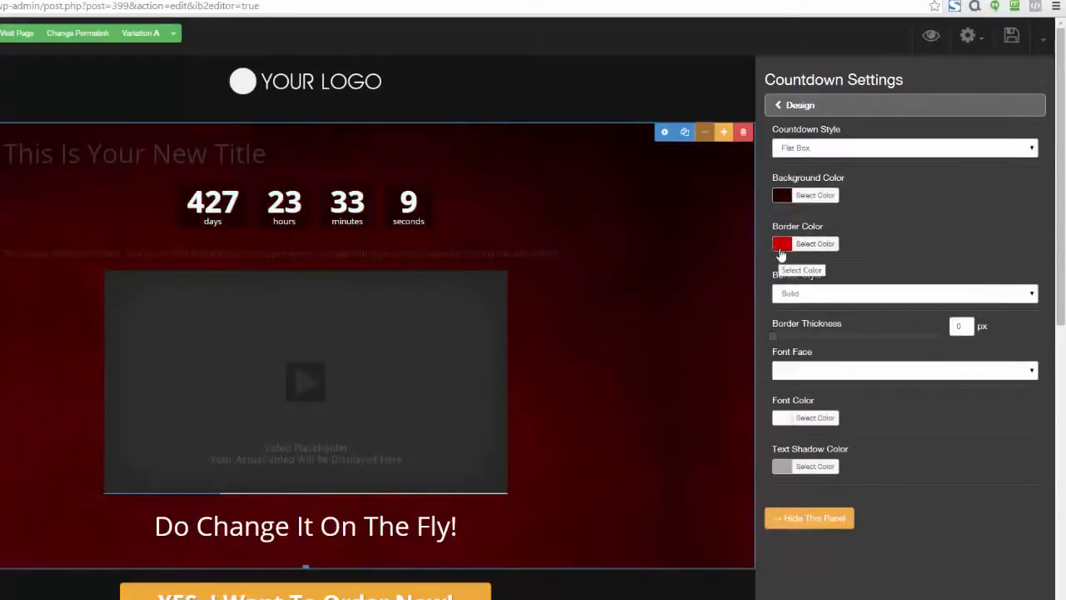
Step: Review the action types available for when the countdown expires, keeping Do Nothing
click(776, 105)
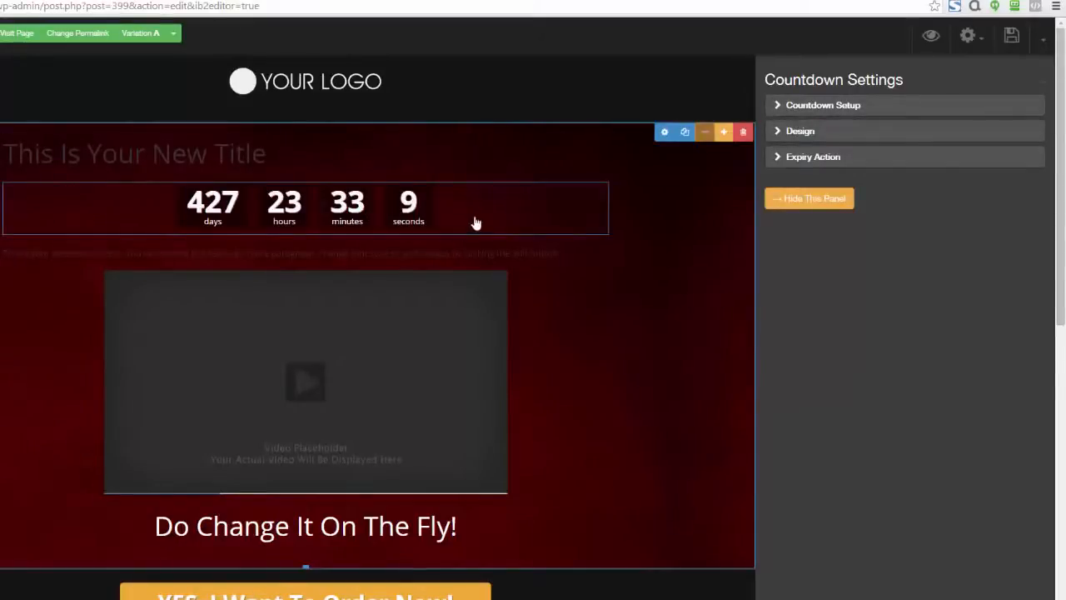
click(772, 158)
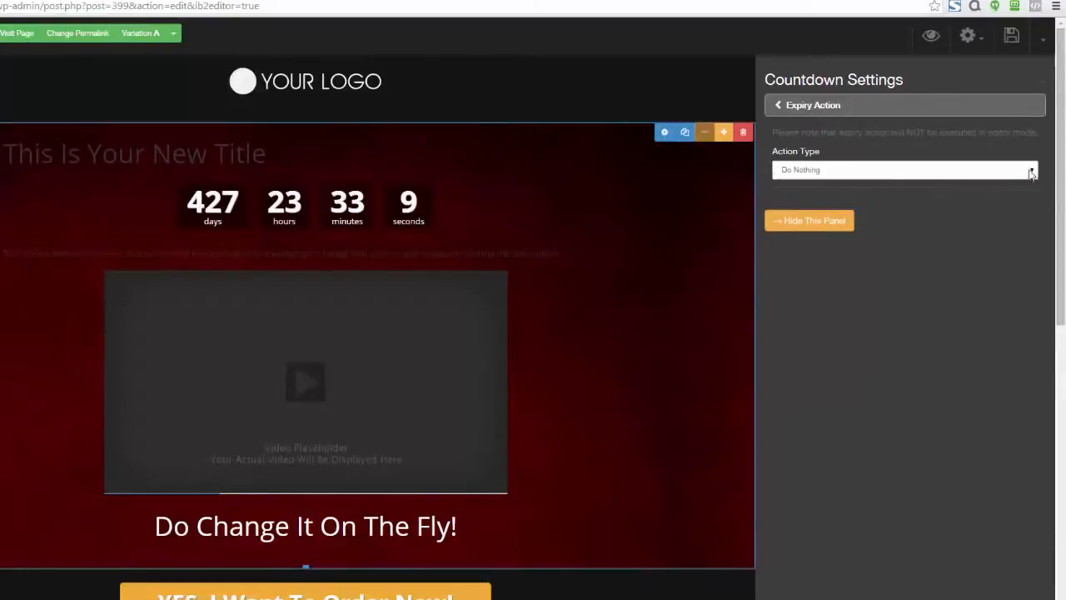
click(1031, 170)
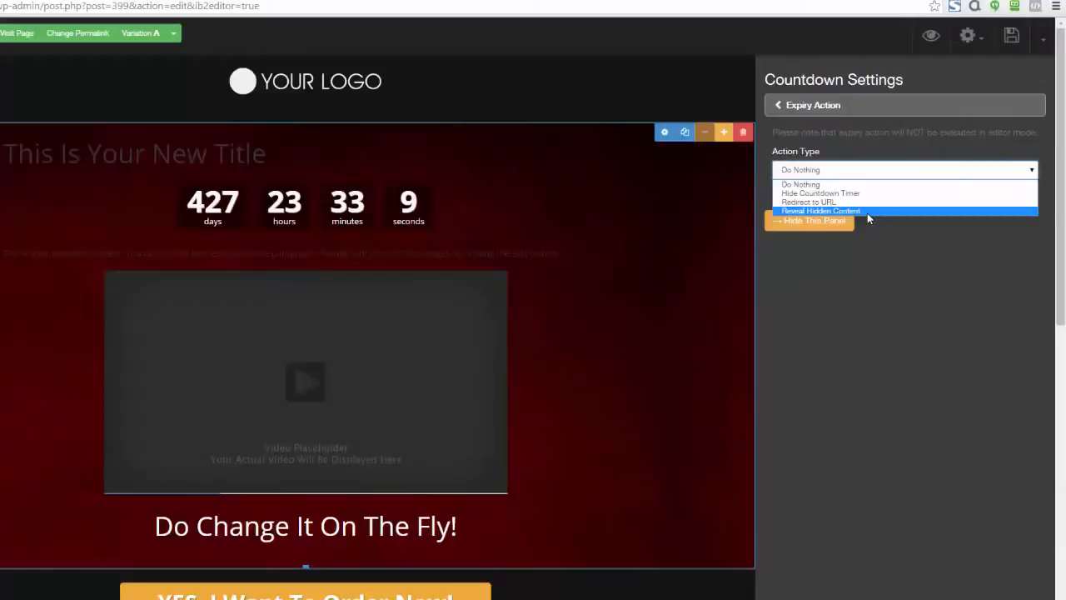
click(871, 258)
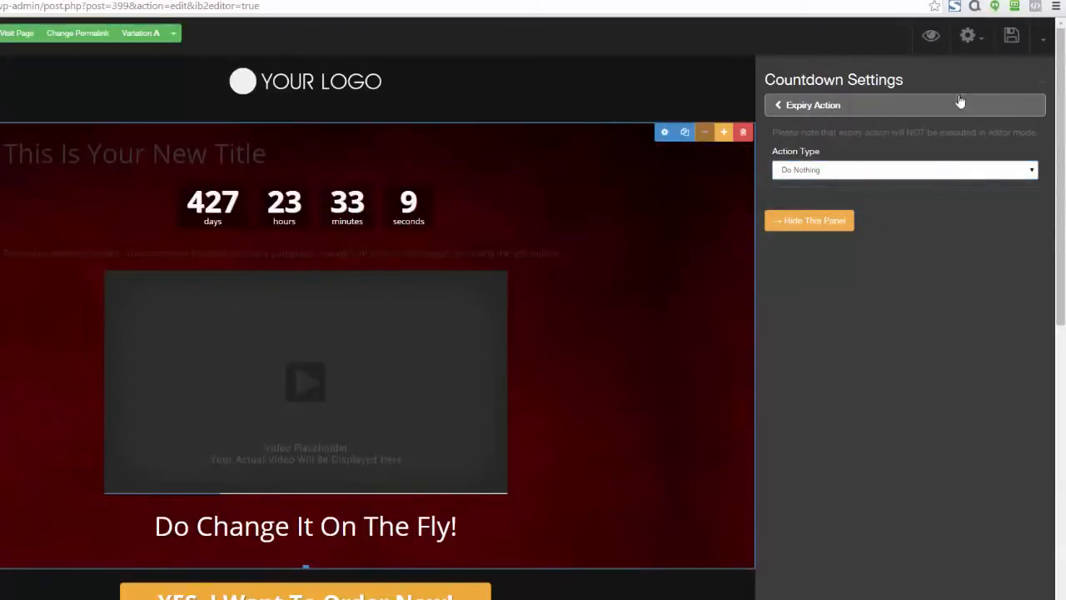
Step: Close the countdown settings and delete the countdown element from the page
click(1038, 88)
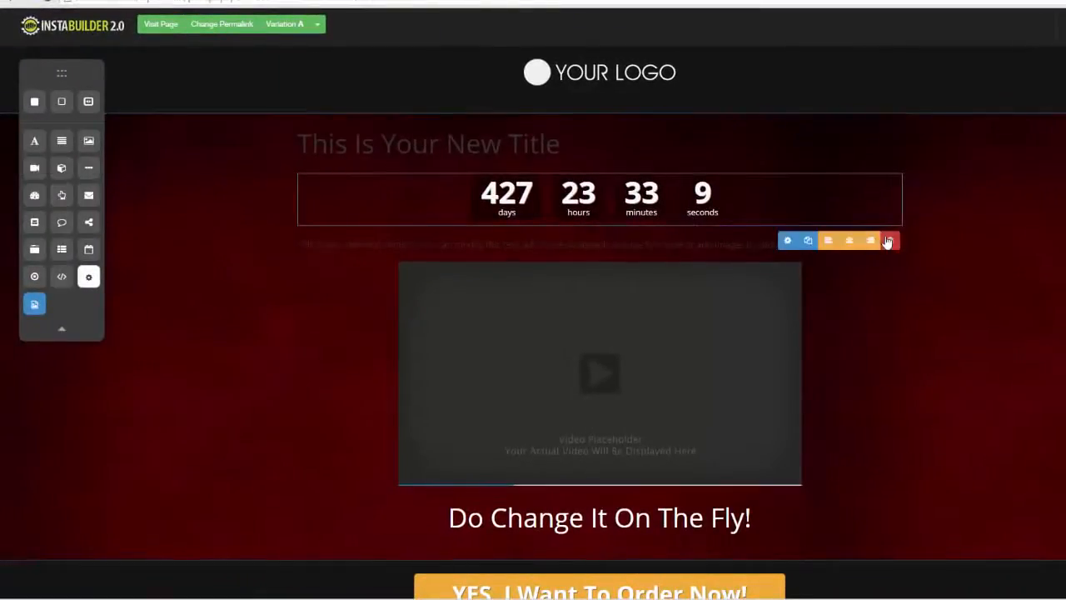
click(889, 240)
click(631, 76)
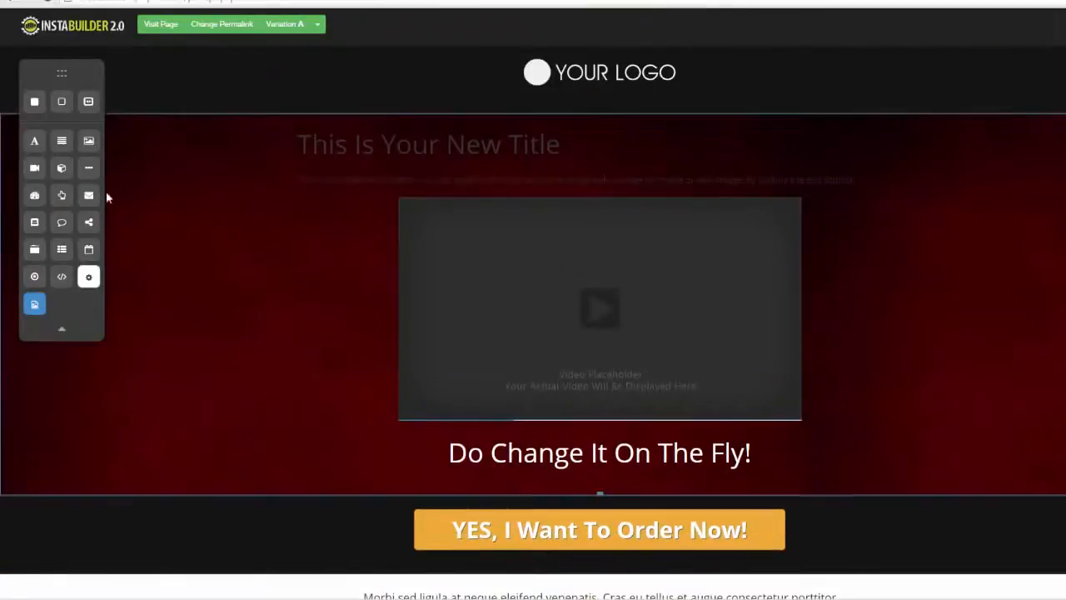
Step: Add a button element between the new title and its paragraph, and look at its text settings
drag(62, 197, 524, 191)
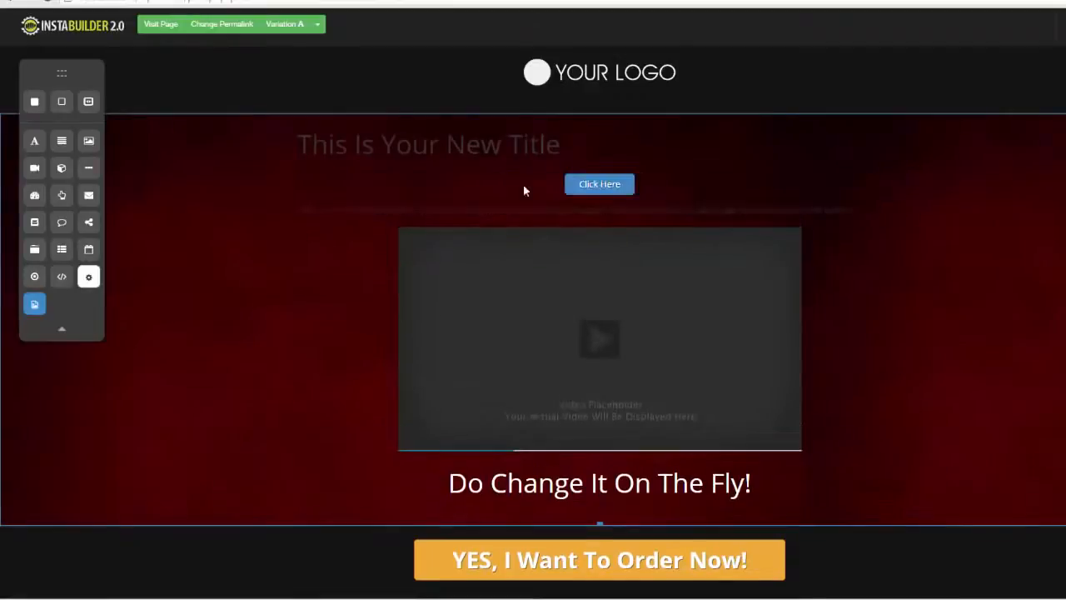
click(621, 192)
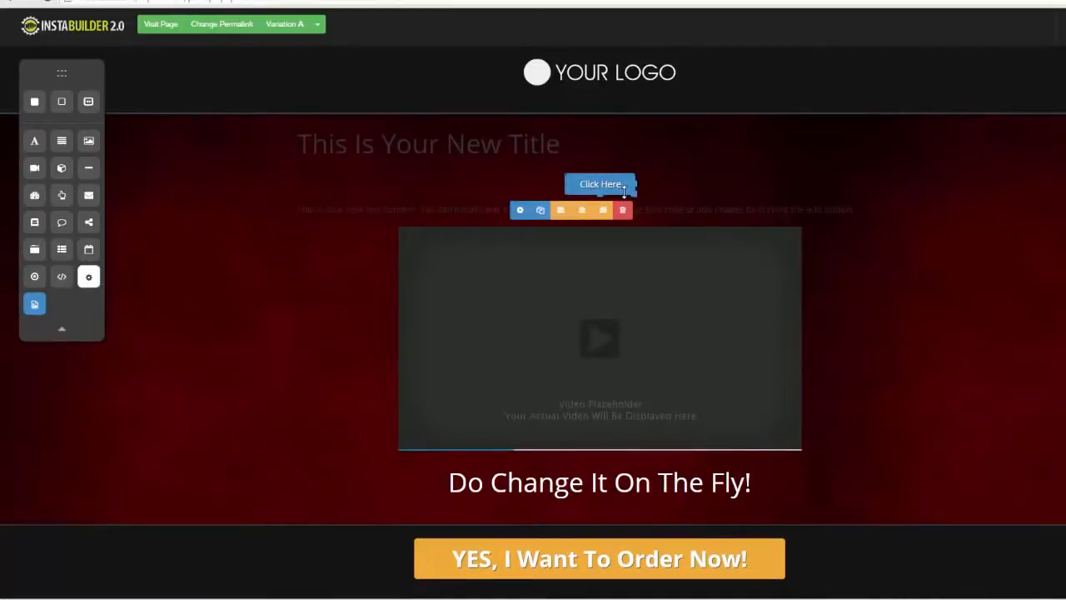
click(520, 210)
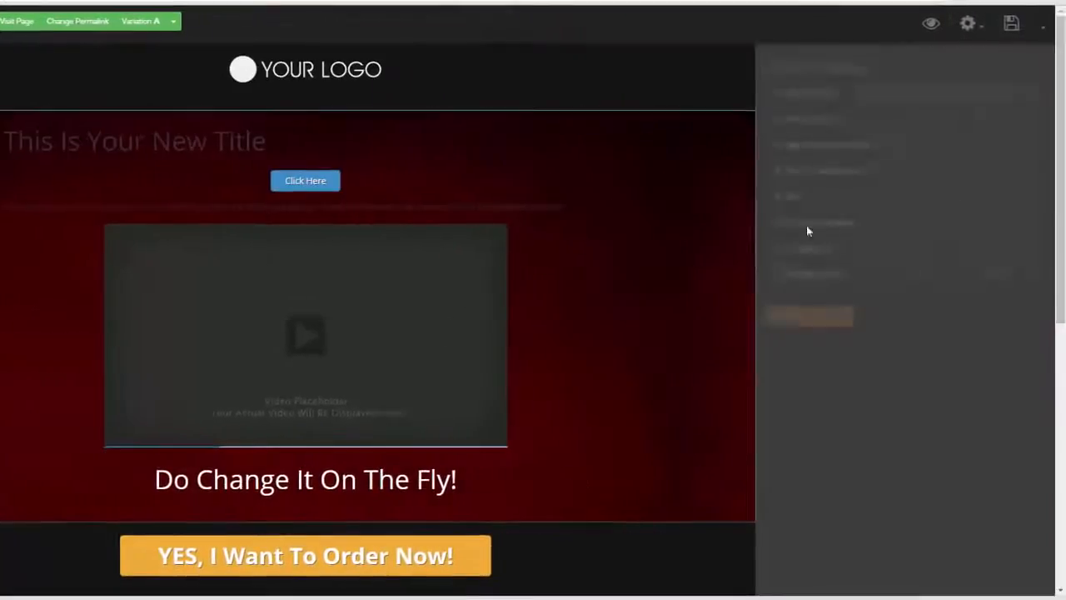
click(784, 95)
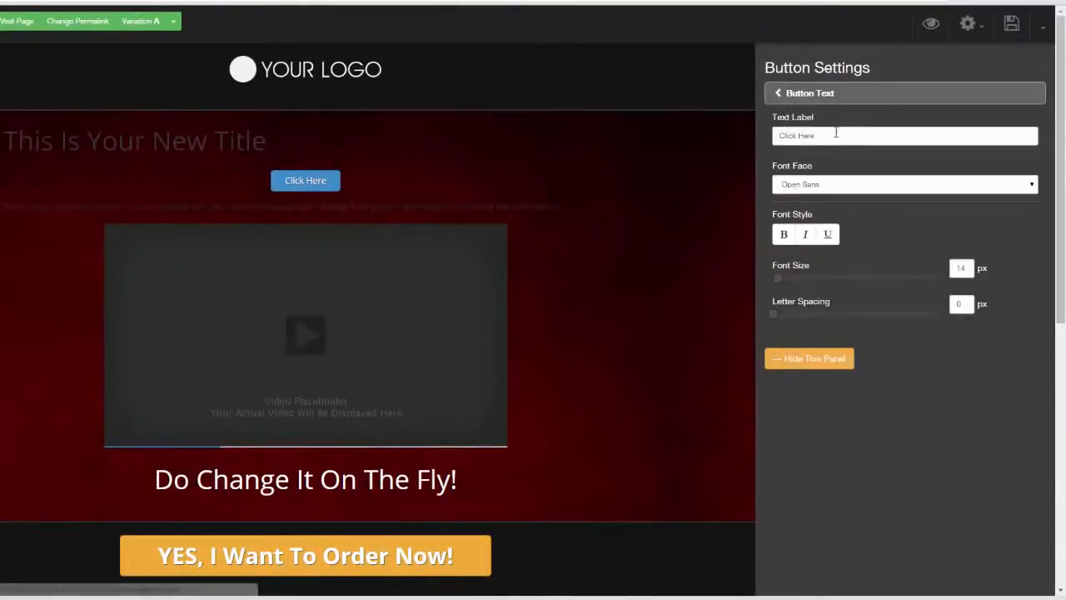
drag(835, 133, 758, 142)
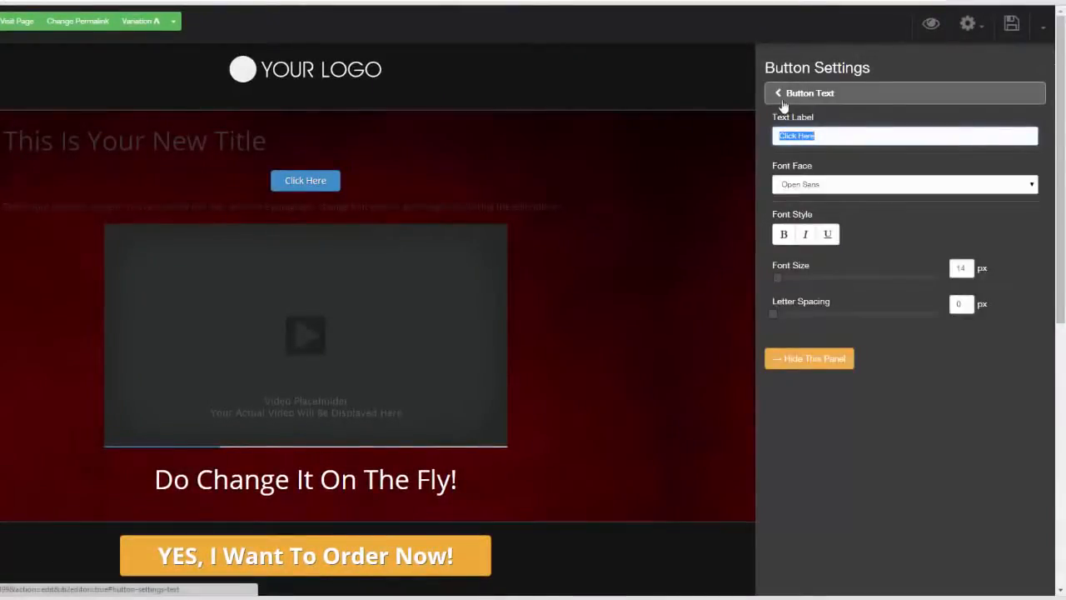
click(777, 98)
Step: Try the Glossy style on the new button and return it to Flat
click(772, 119)
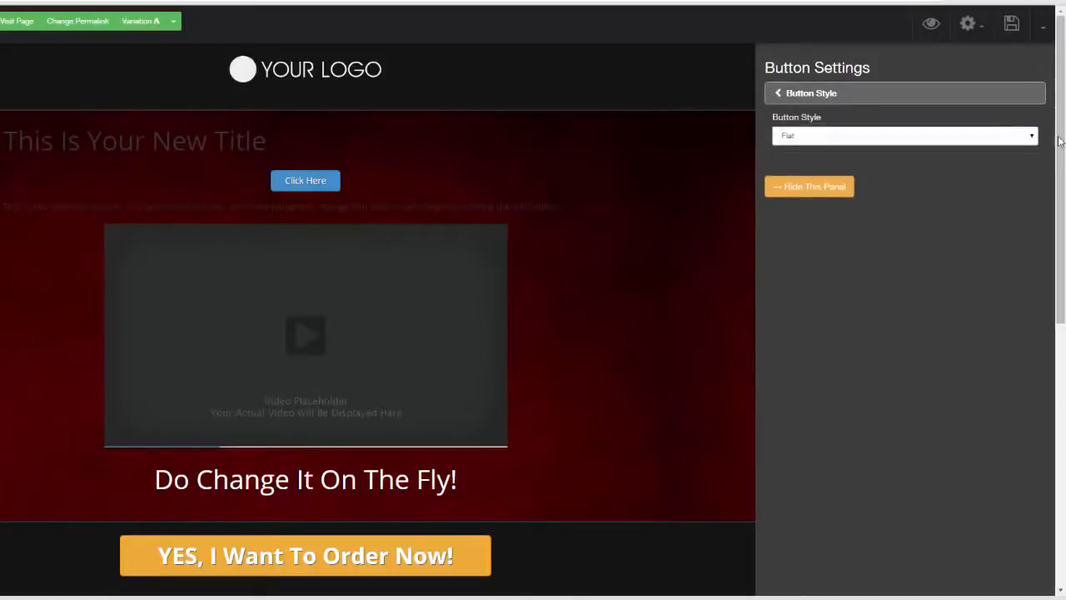
click(999, 135)
click(1003, 159)
click(983, 135)
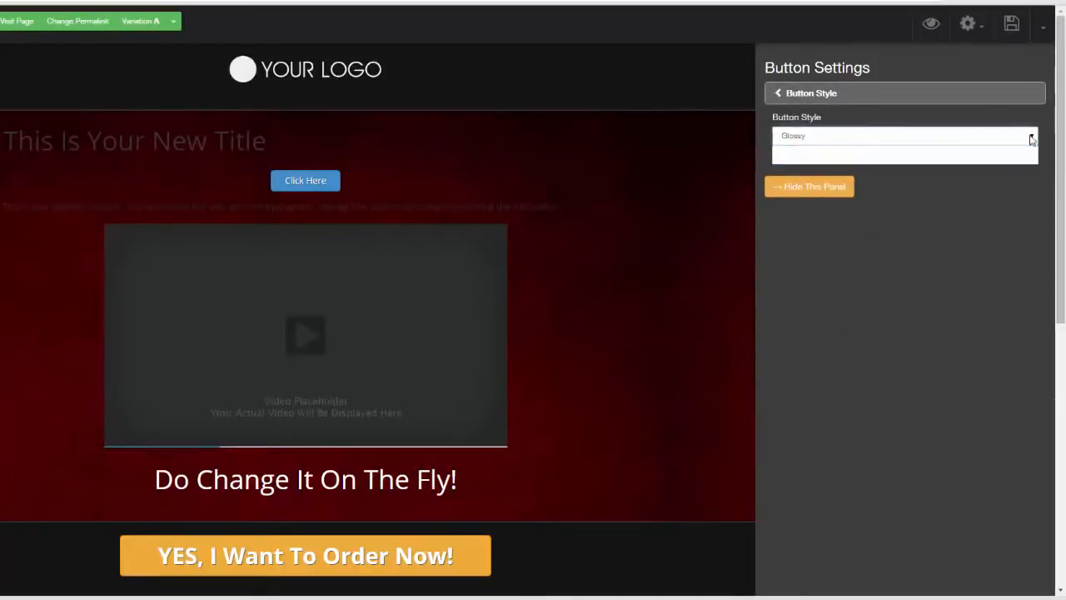
click(916, 150)
click(836, 100)
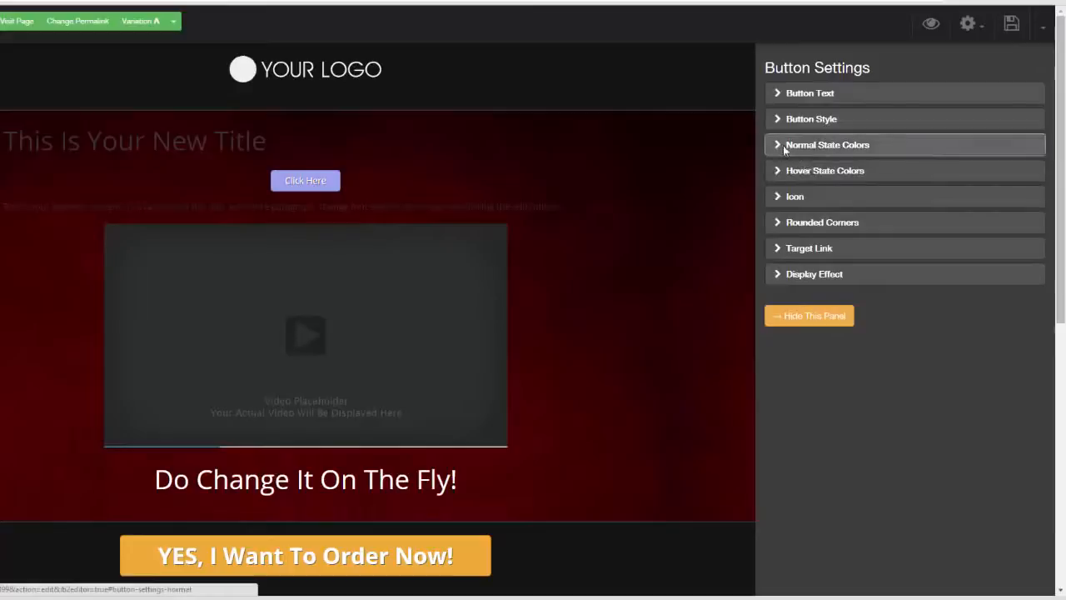
Step: Set the button's normal state color to the dark blue #1919c6
click(782, 145)
click(783, 137)
drag(845, 178, 846, 207)
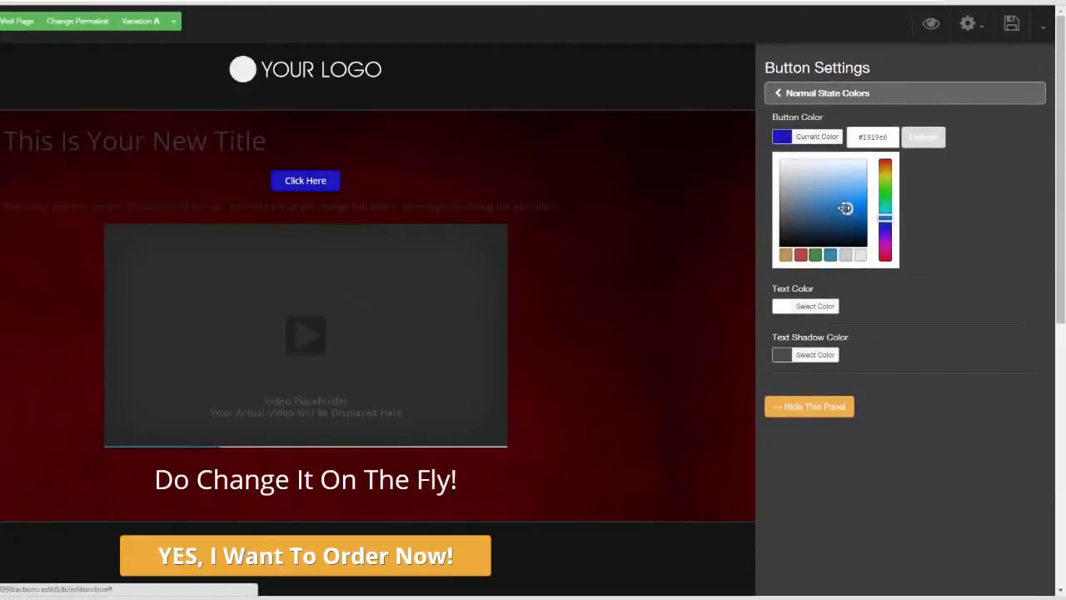
click(958, 199)
click(781, 95)
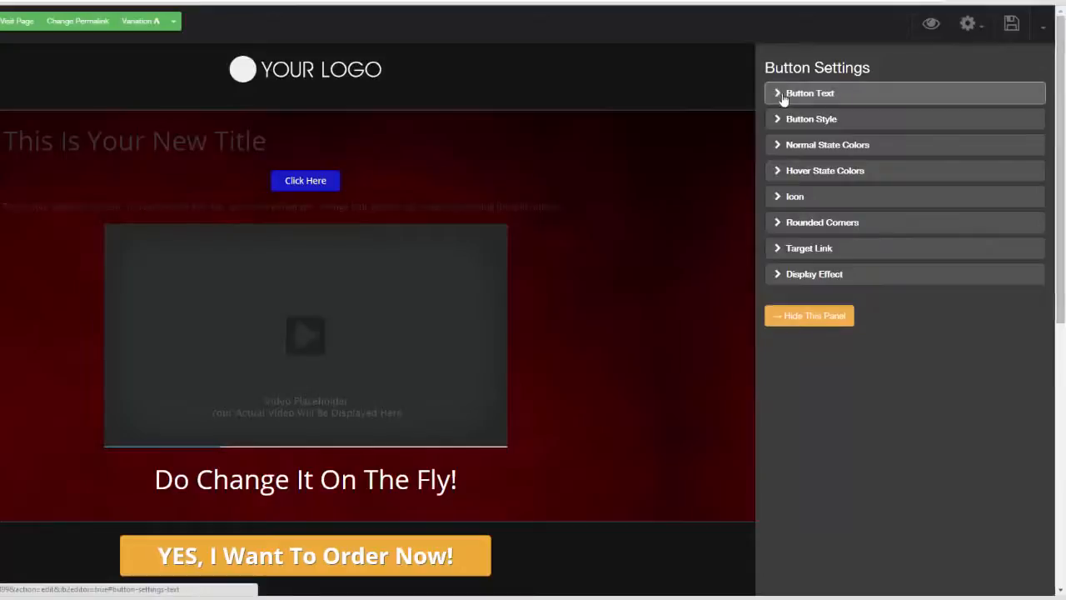
Step: Set the button's hover state color to the light orange #f6cd88
click(775, 171)
click(785, 136)
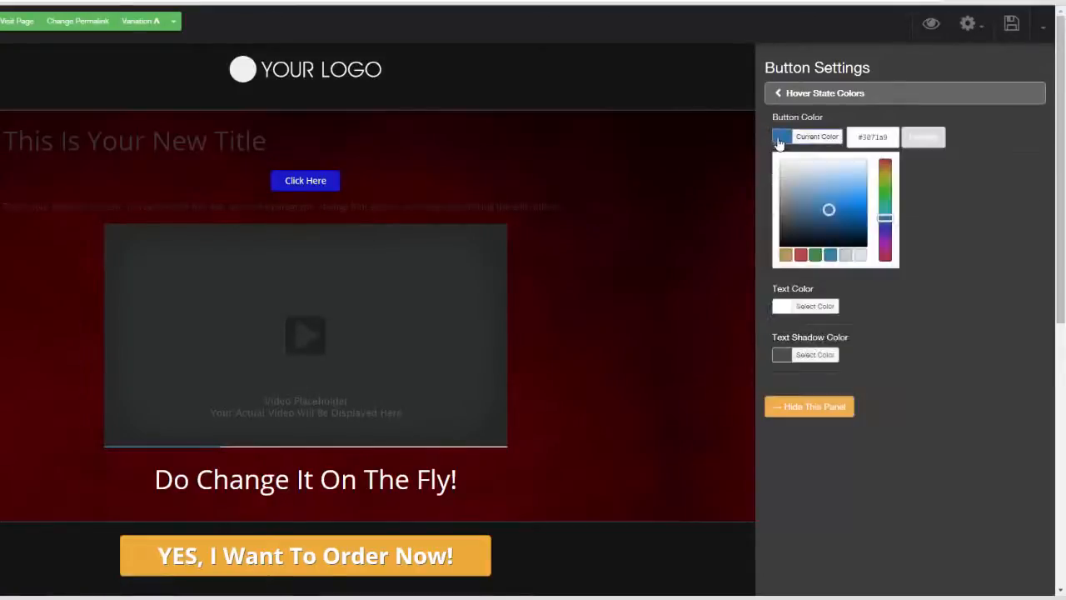
drag(831, 216, 856, 180)
click(785, 256)
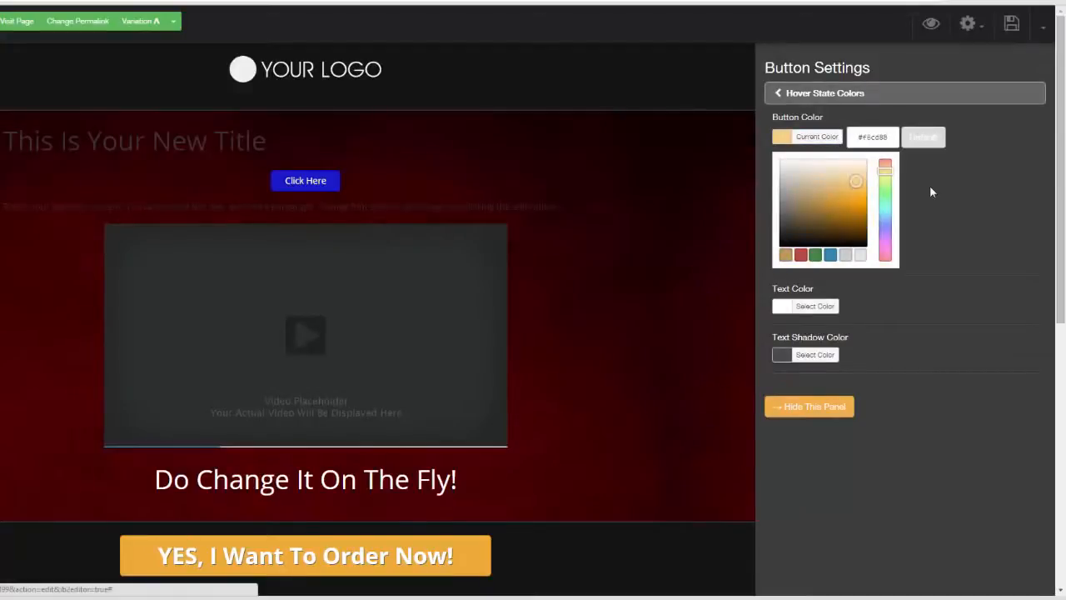
click(776, 96)
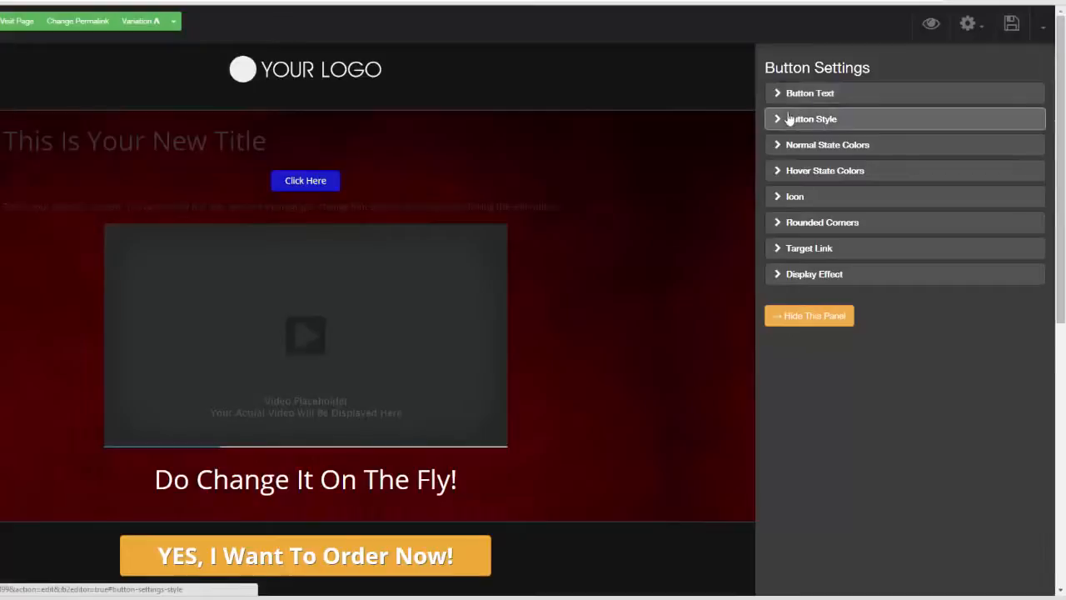
Step: Try the refresh icon on the button and replace it with the circled check mark before the text
click(779, 198)
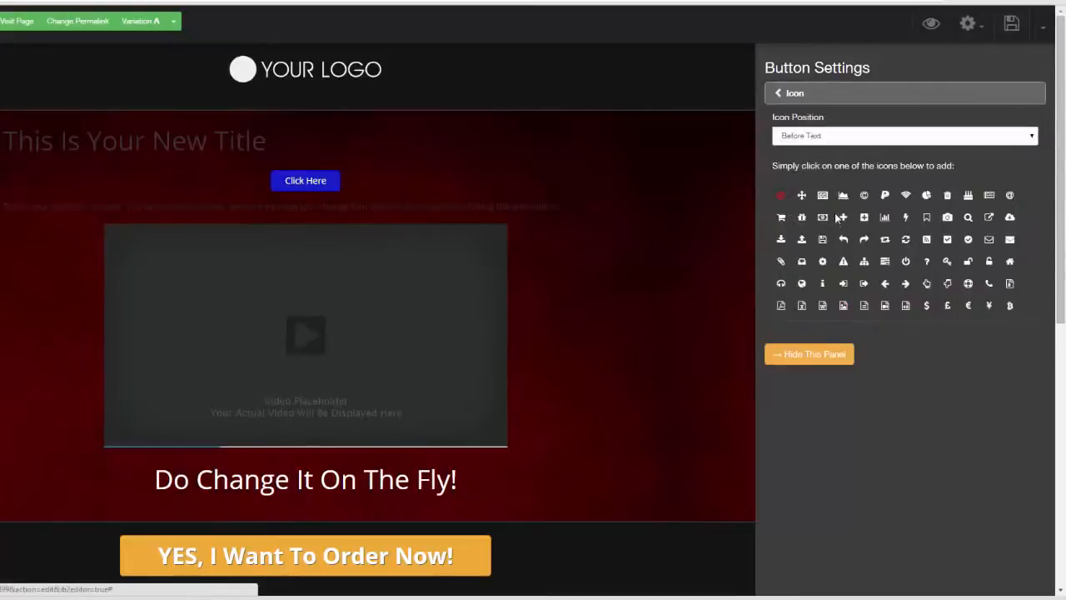
click(840, 217)
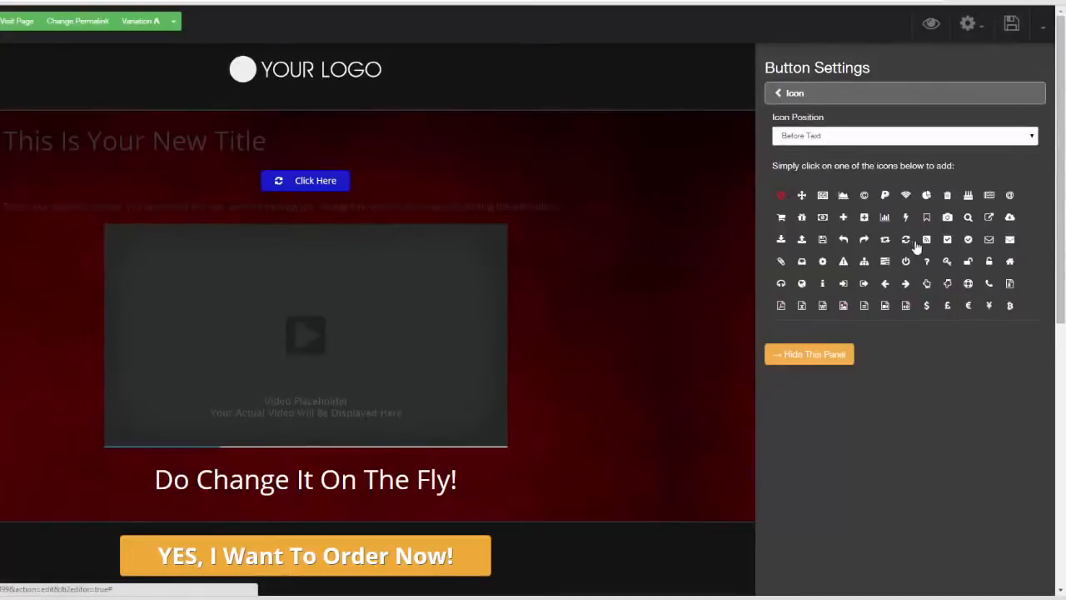
click(967, 239)
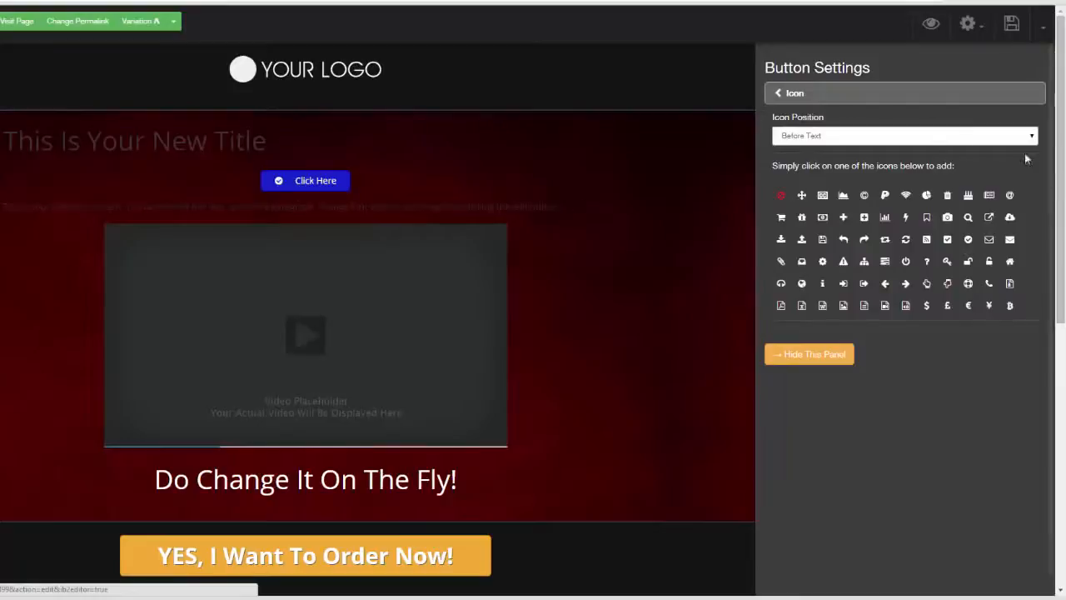
click(781, 93)
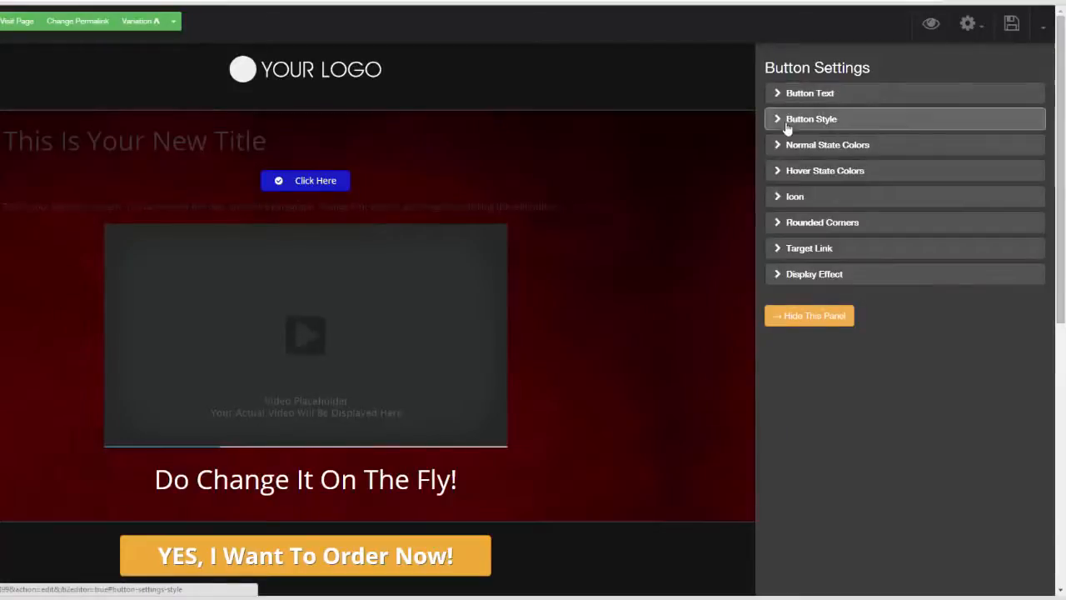
Step: Set the button's rounded corners to 10 px
click(777, 219)
drag(804, 131, 854, 131)
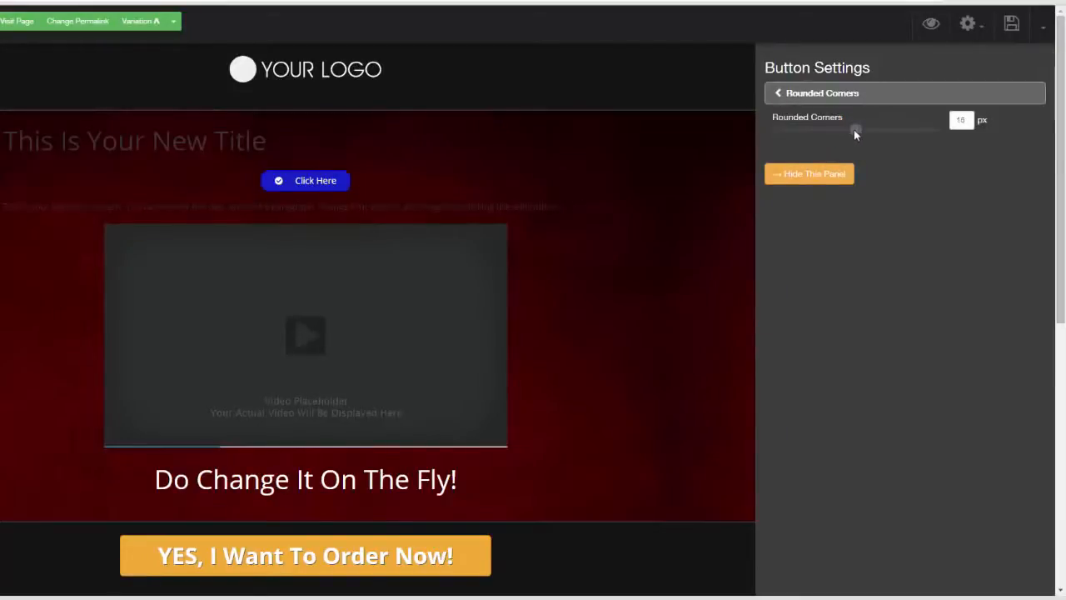
click(779, 93)
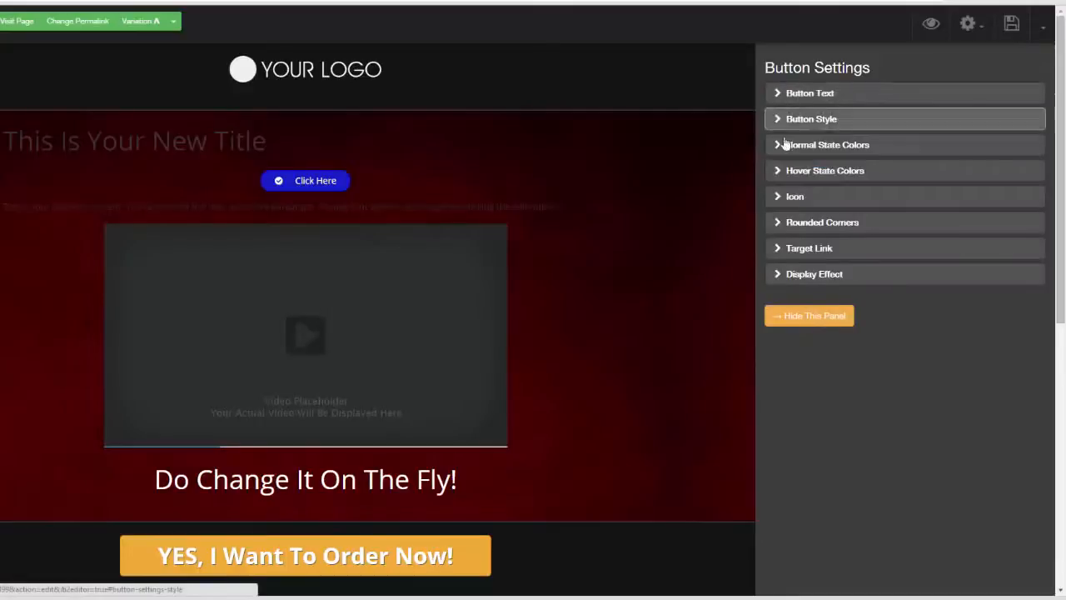
Step: Set the button's target link type to PopUp and open the popup for editing
click(781, 249)
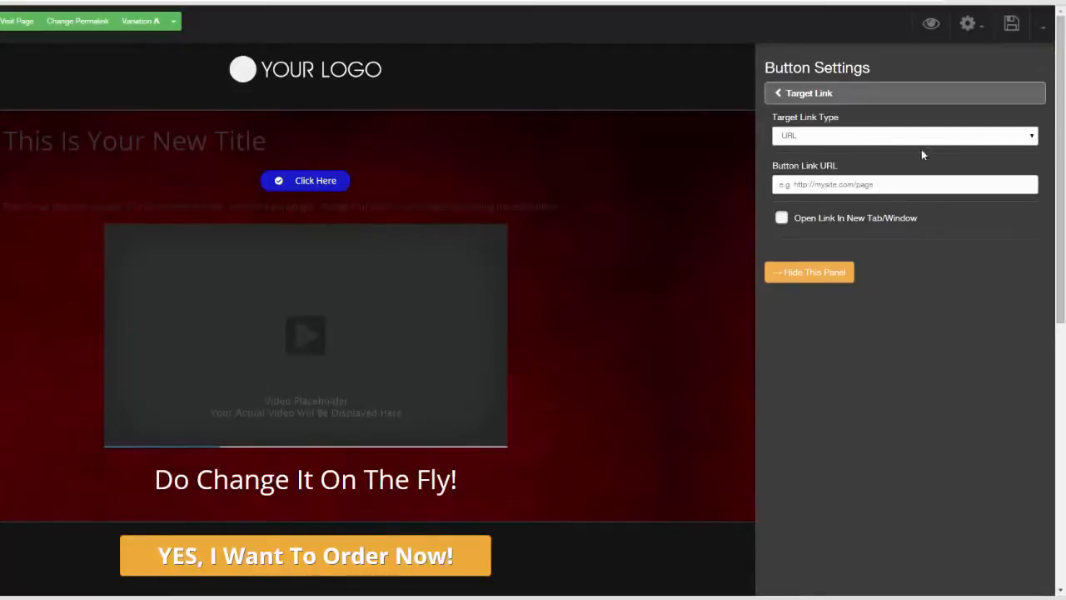
click(1031, 138)
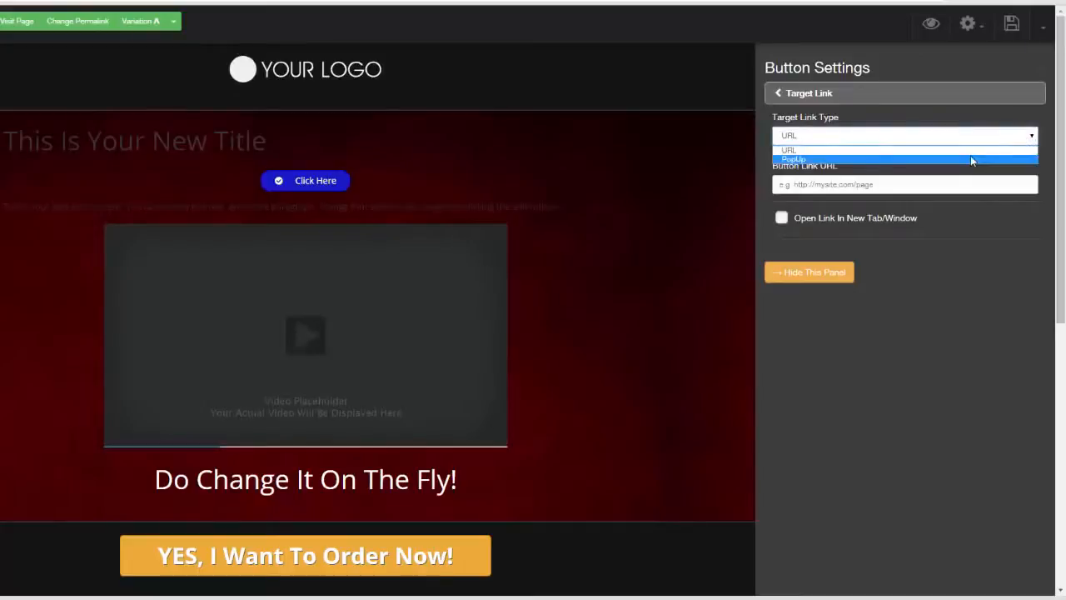
click(971, 155)
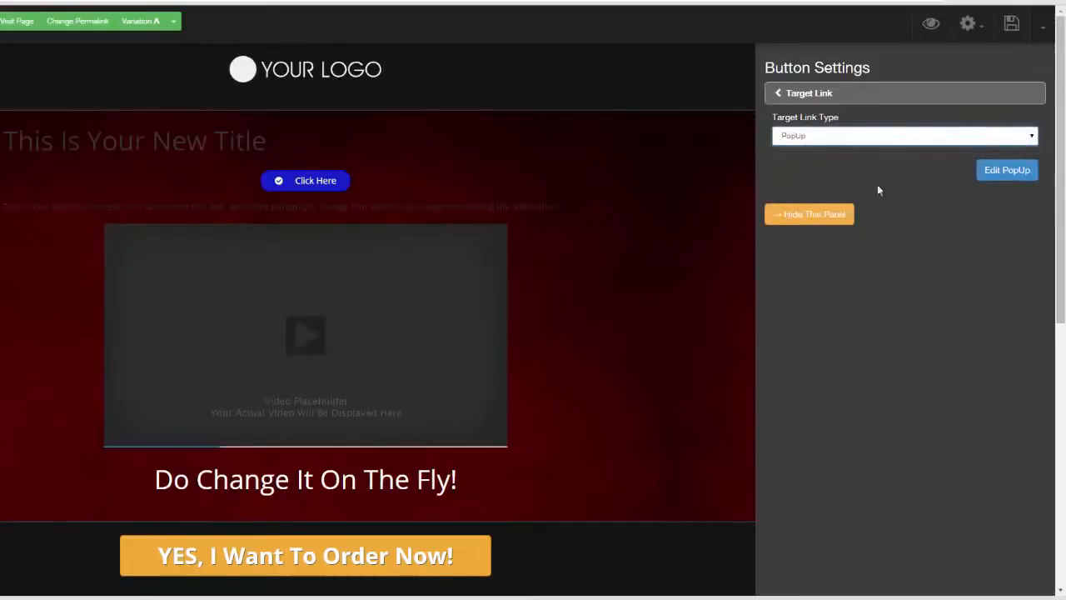
click(1003, 175)
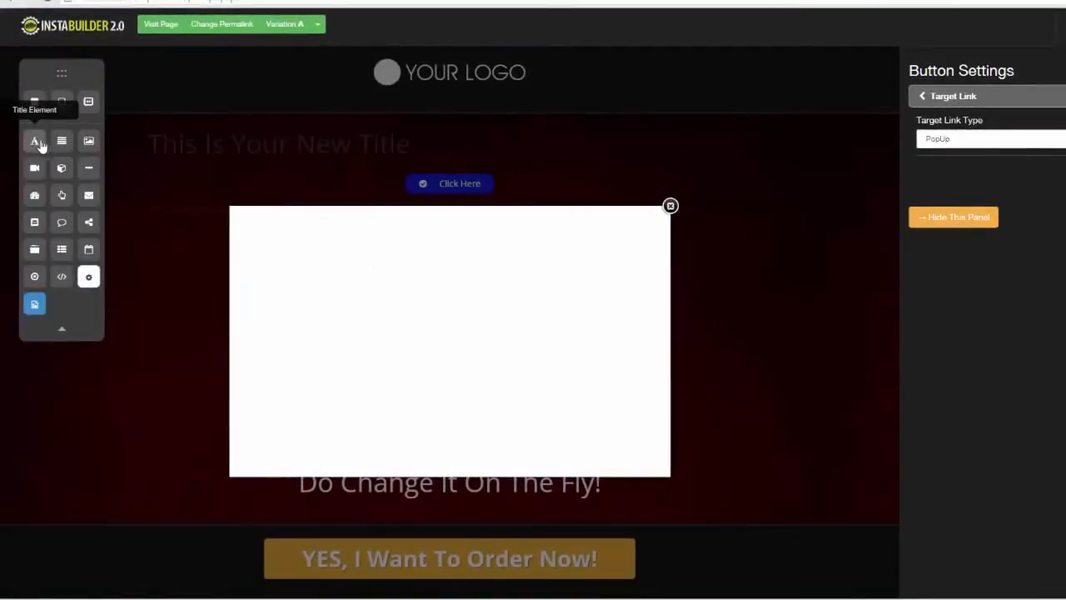
Step: Add a centered title to the popup and place an opt-in form with name and email fields below it
drag(40, 145, 445, 236)
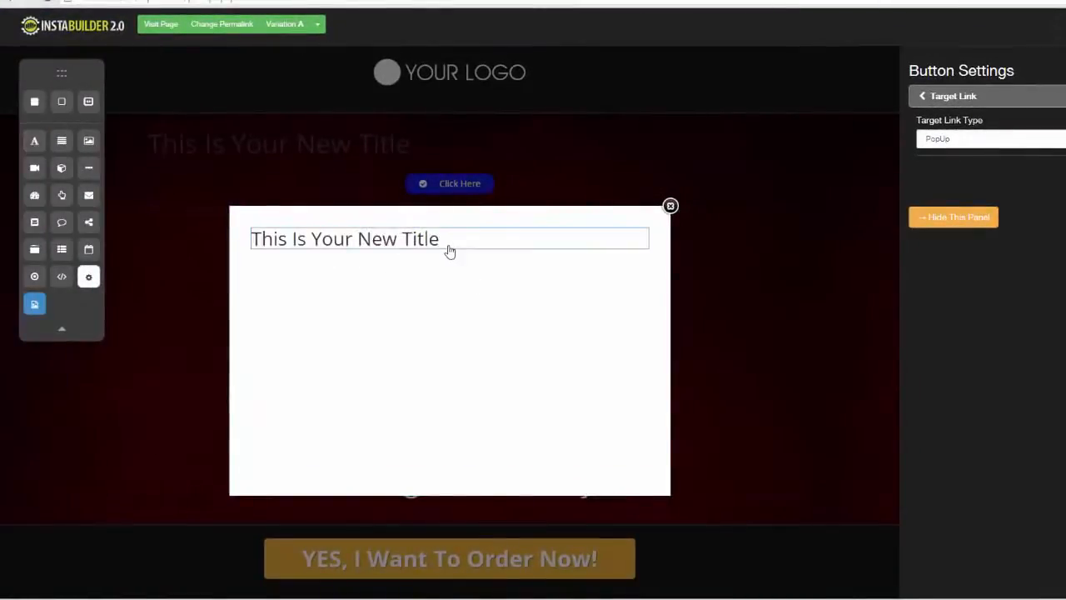
click(450, 249)
click(575, 265)
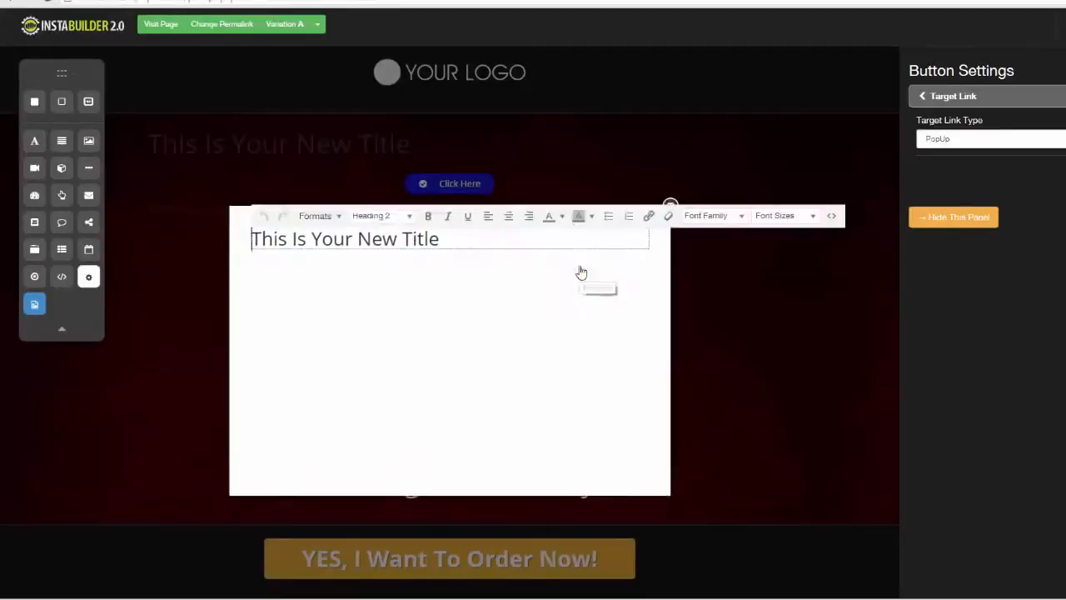
click(508, 216)
click(501, 315)
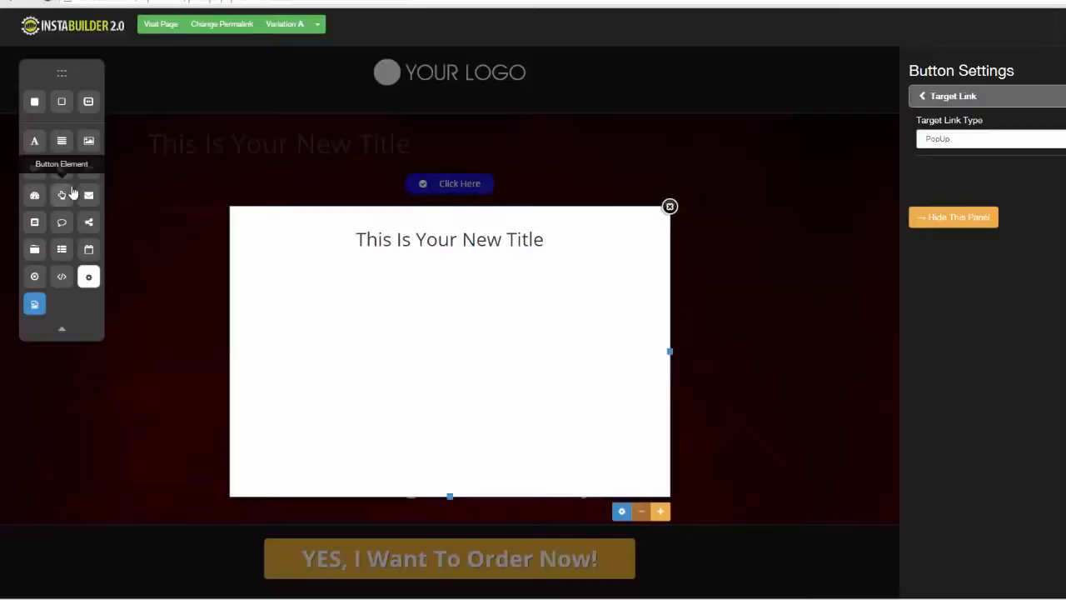
drag(87, 195, 468, 275)
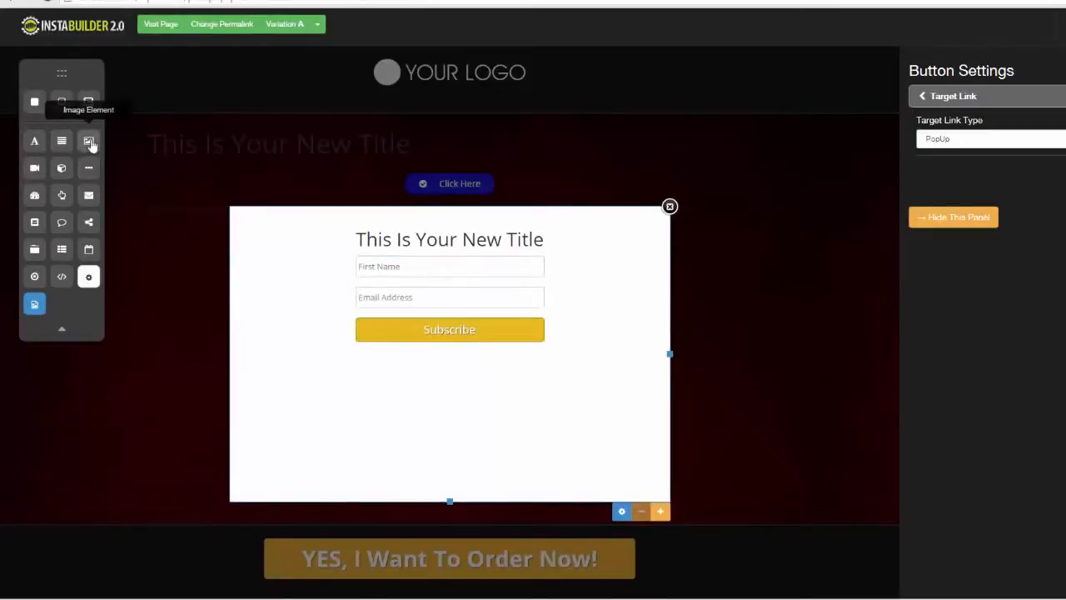
Step: Add a text block between the popup's title and its opt-in form and close the popup
drag(65, 145, 393, 255)
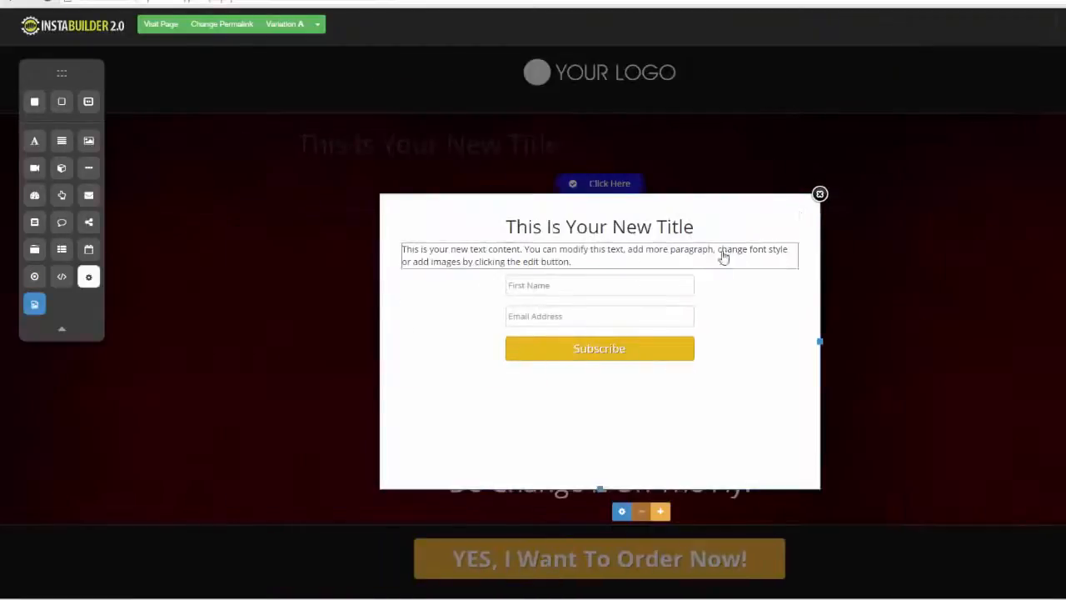
click(820, 200)
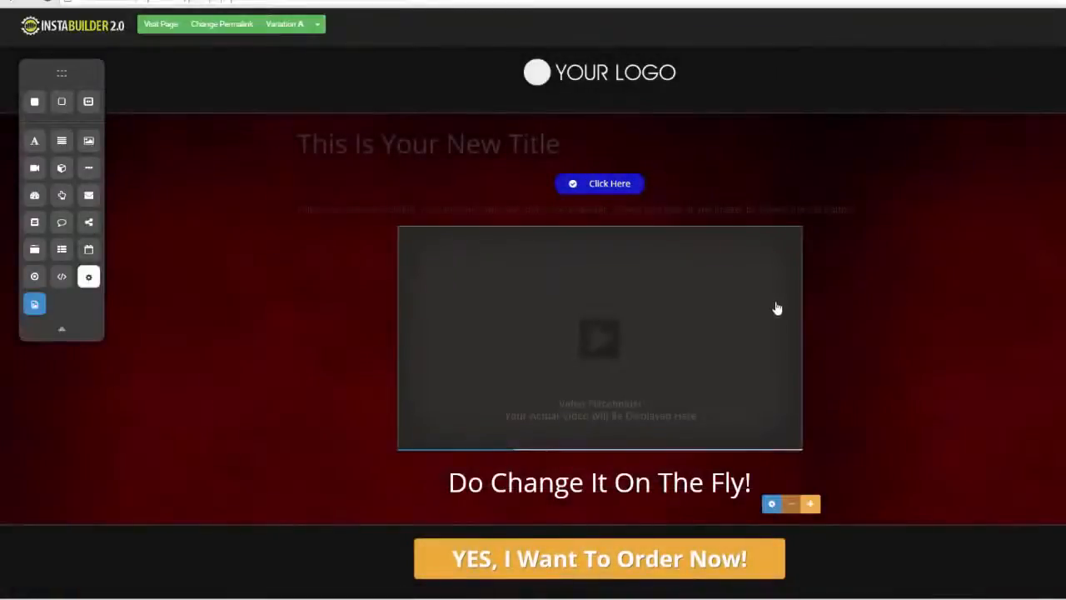
Step: Delete the text paragraph and the video placeholder below the Click Here button
click(890, 231)
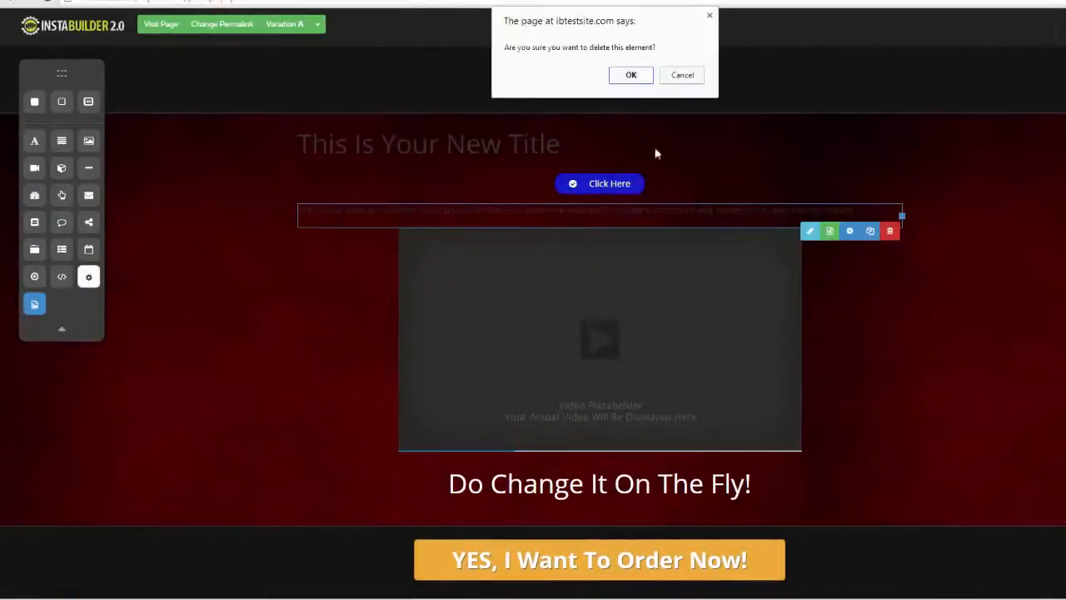
click(631, 74)
mouse_move(783, 274)
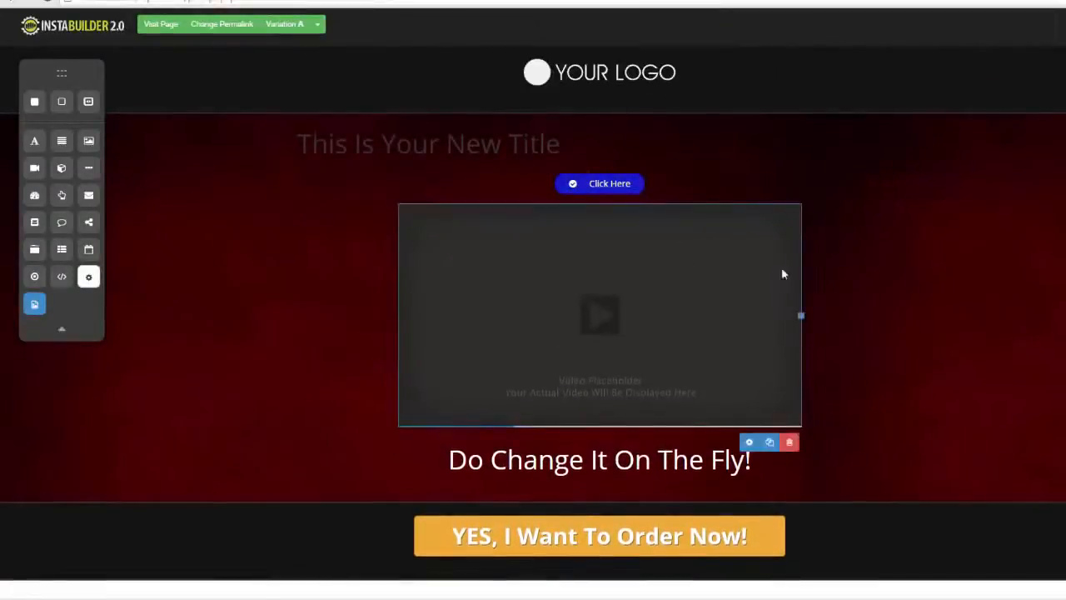
click(788, 442)
click(630, 74)
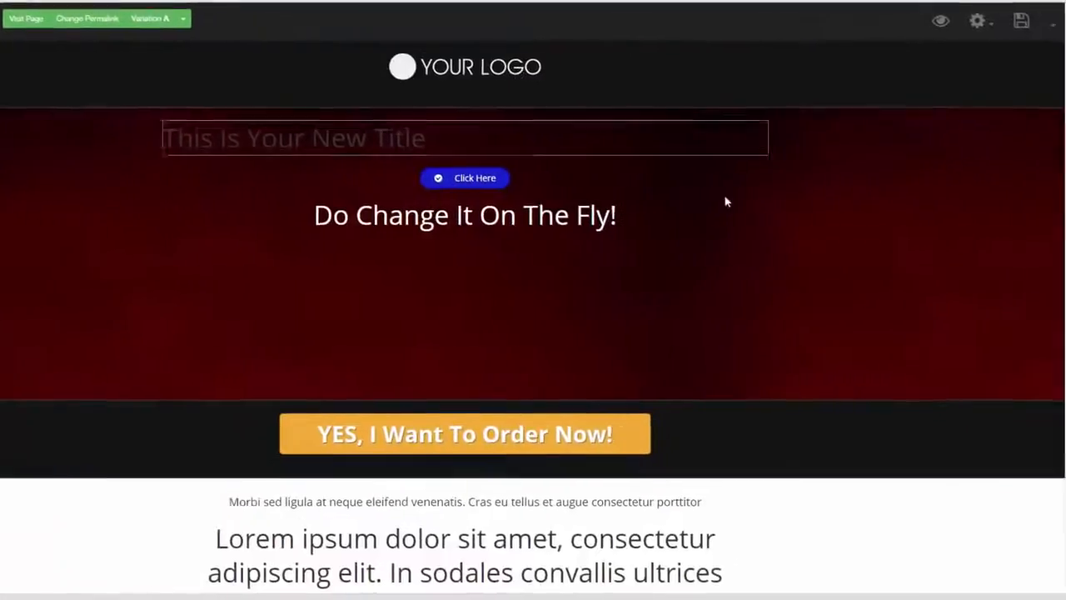
Step: Change the page template to the blue sales page template with a video and a green order button
click(972, 33)
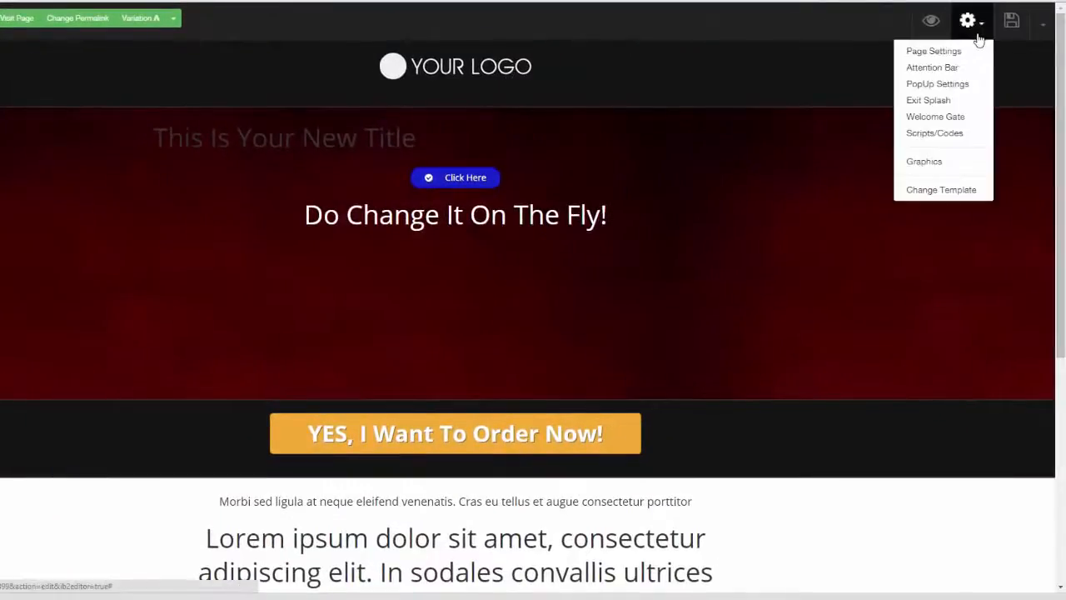
click(972, 192)
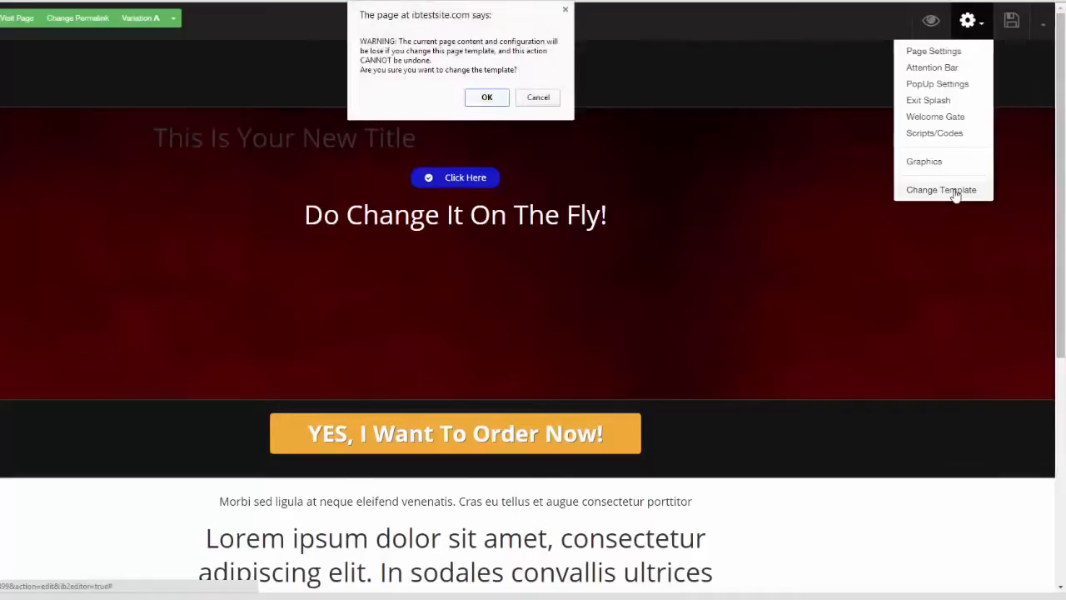
click(483, 100)
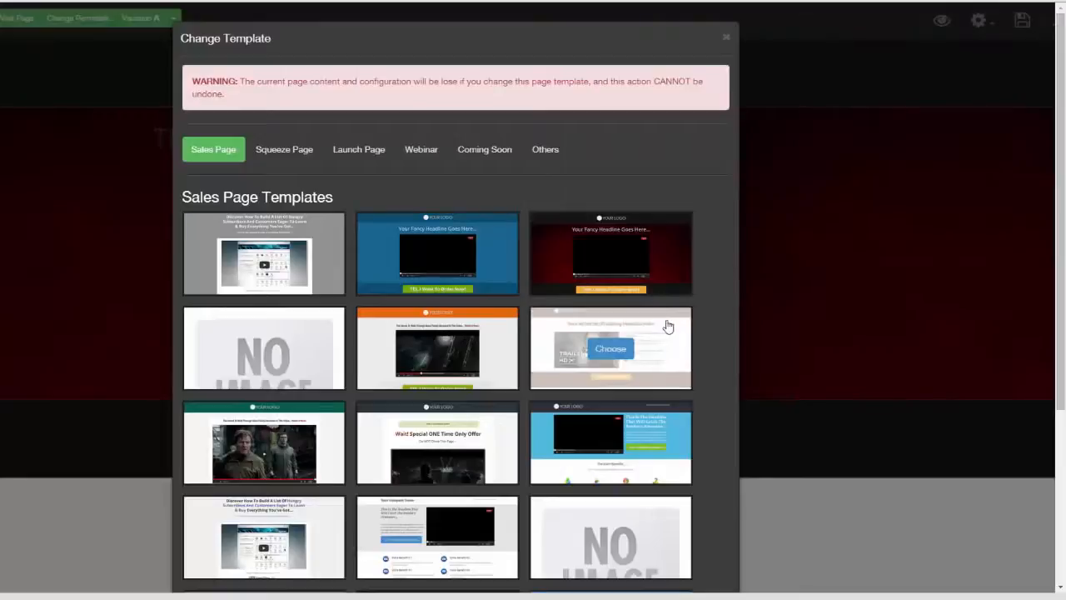
mouse_move(499, 272)
click(434, 255)
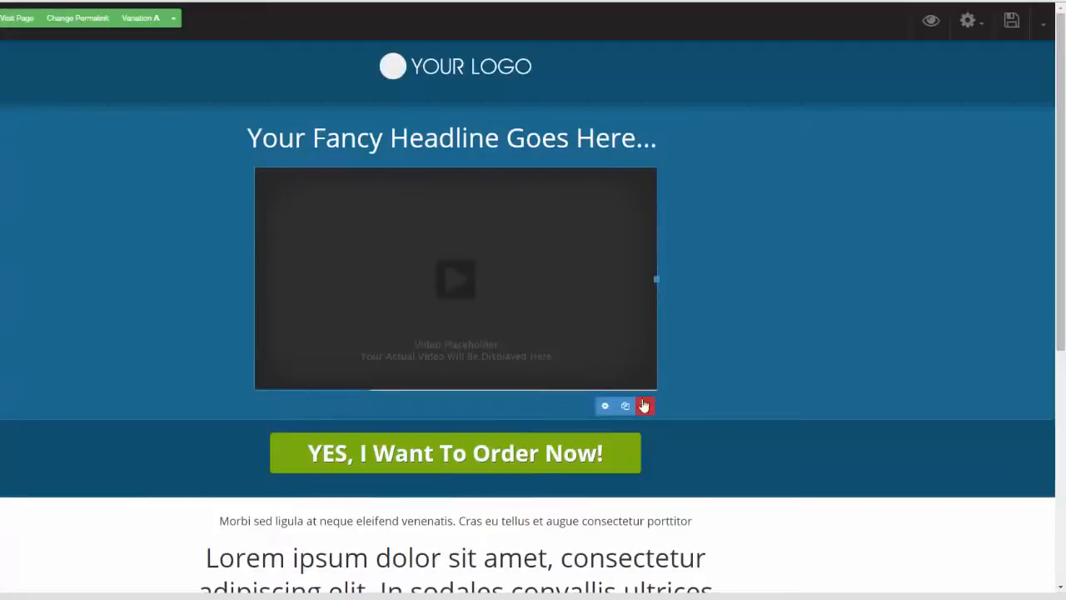
Step: Delete the video placeholder and the "Your Fancy Headline Goes Here..." headline from the blue section
click(645, 405)
click(485, 70)
mouse_move(697, 147)
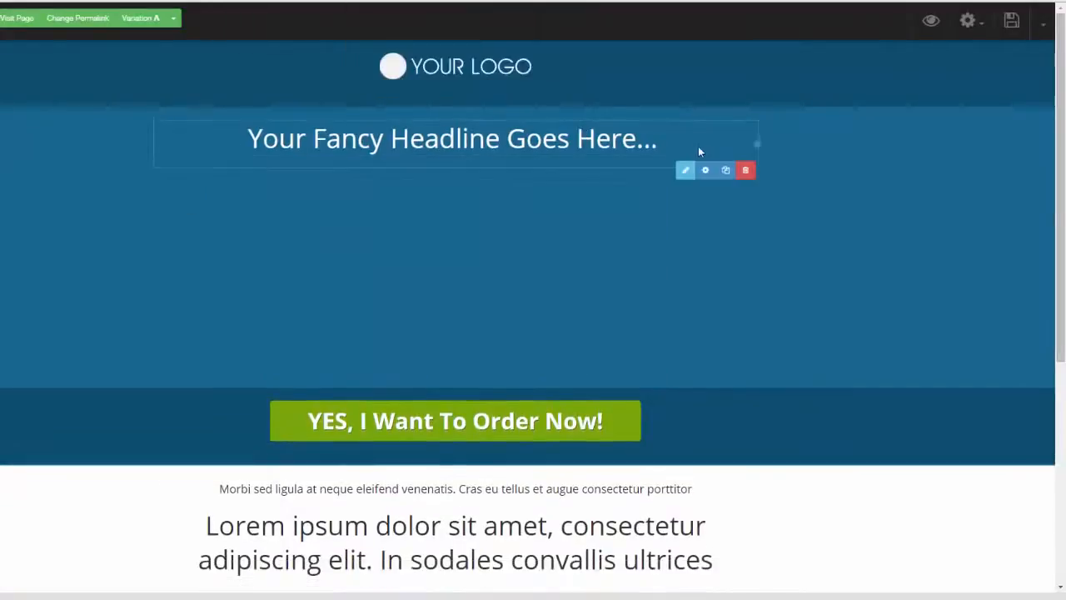
click(746, 170)
click(487, 71)
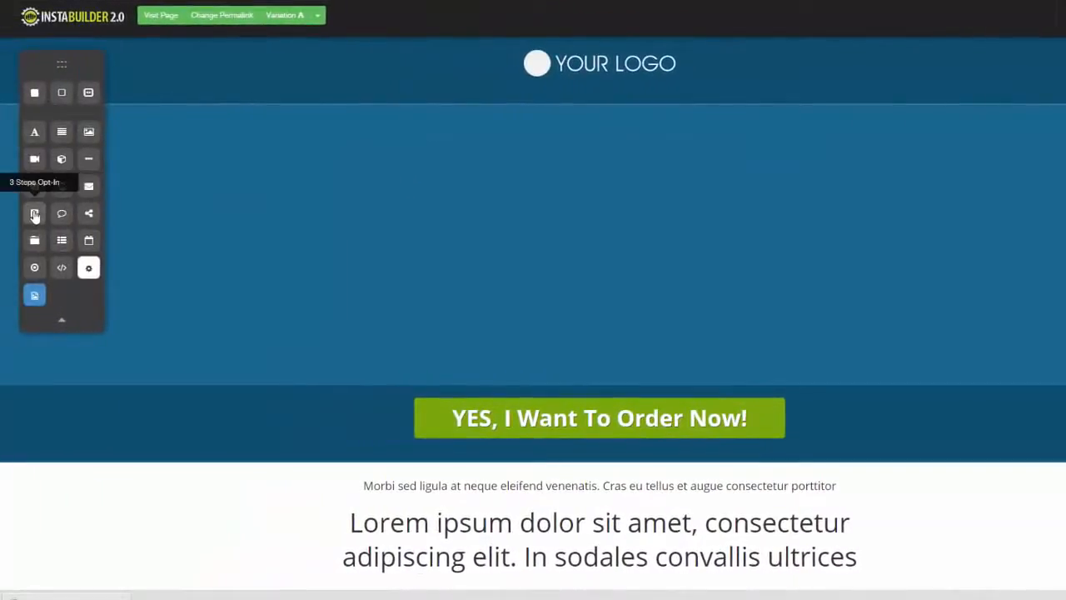
Step: Add a 3 Steps Opt-In element to the empty blue section and page through to its third step
drag(35, 215, 739, 199)
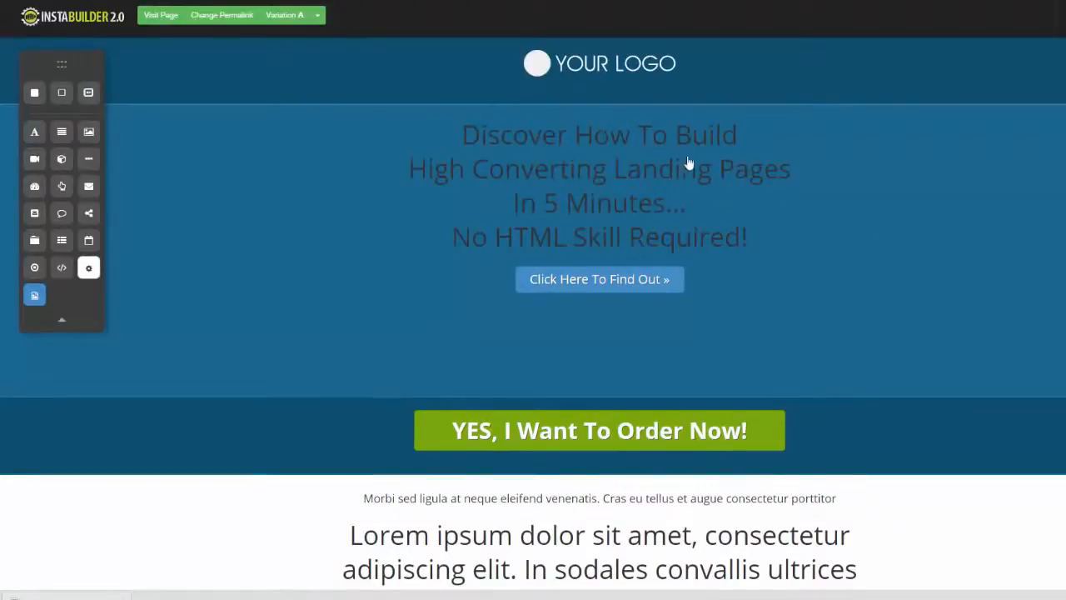
mouse_move(673, 279)
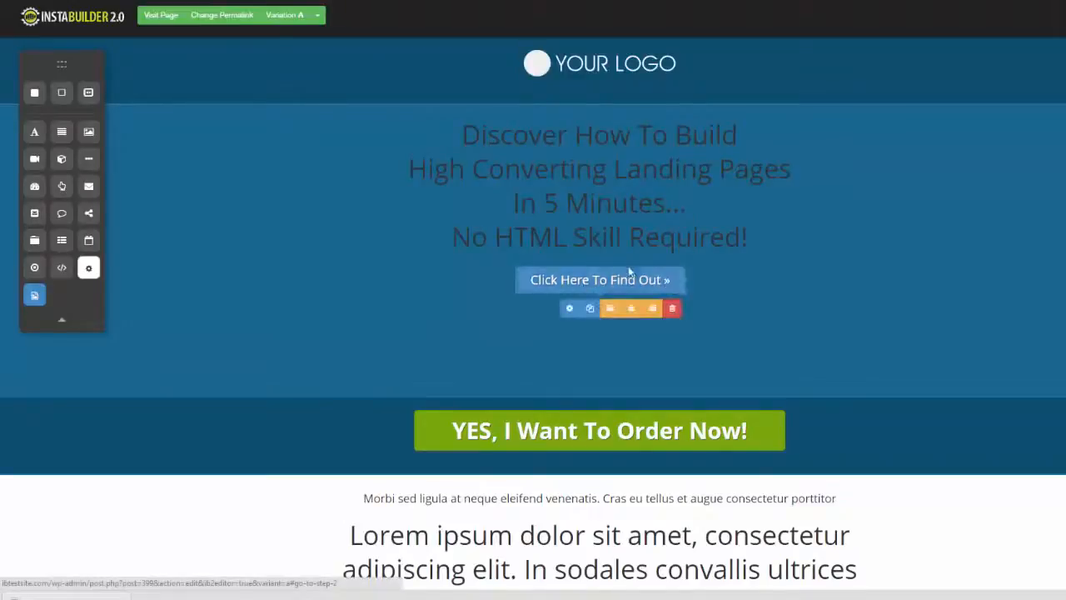
click(759, 279)
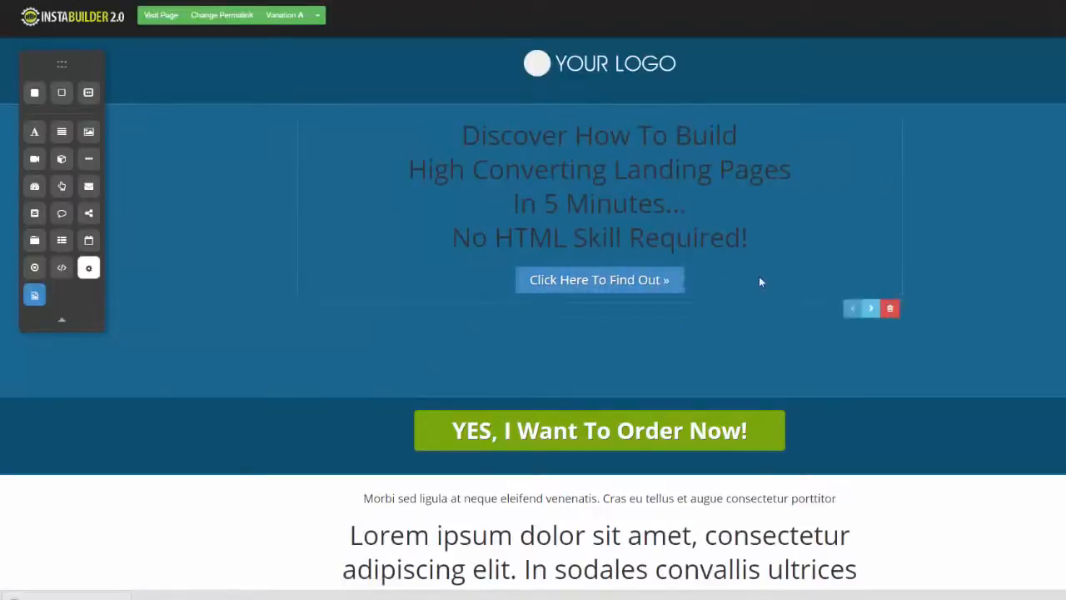
click(872, 311)
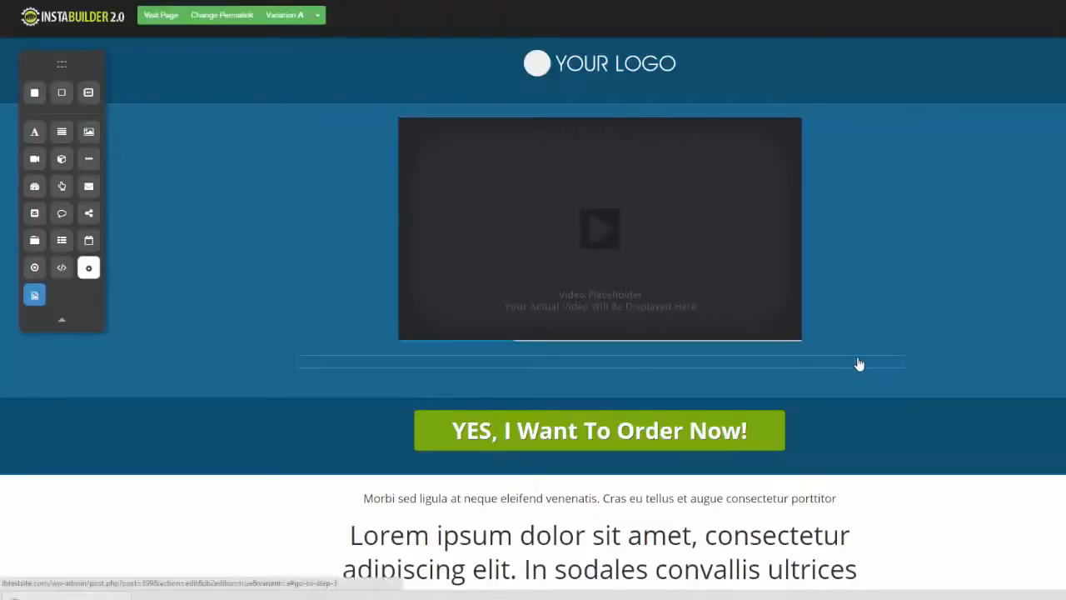
mouse_move(859, 364)
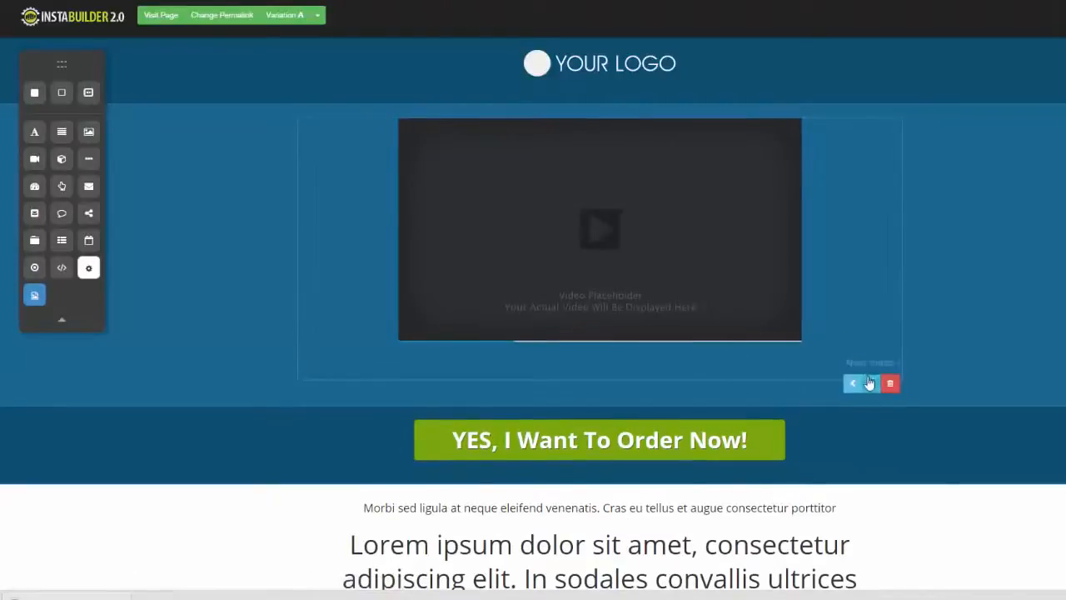
click(871, 386)
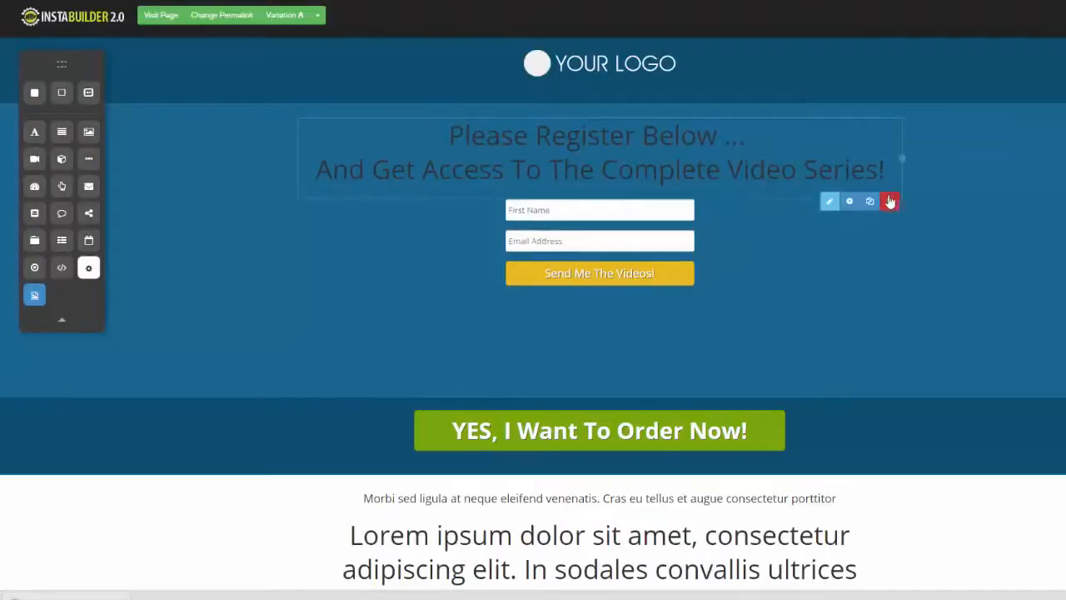
Step: Delete the "Please Register Below" heading and the whole 3 Steps Opt-In element
click(890, 201)
click(648, 68)
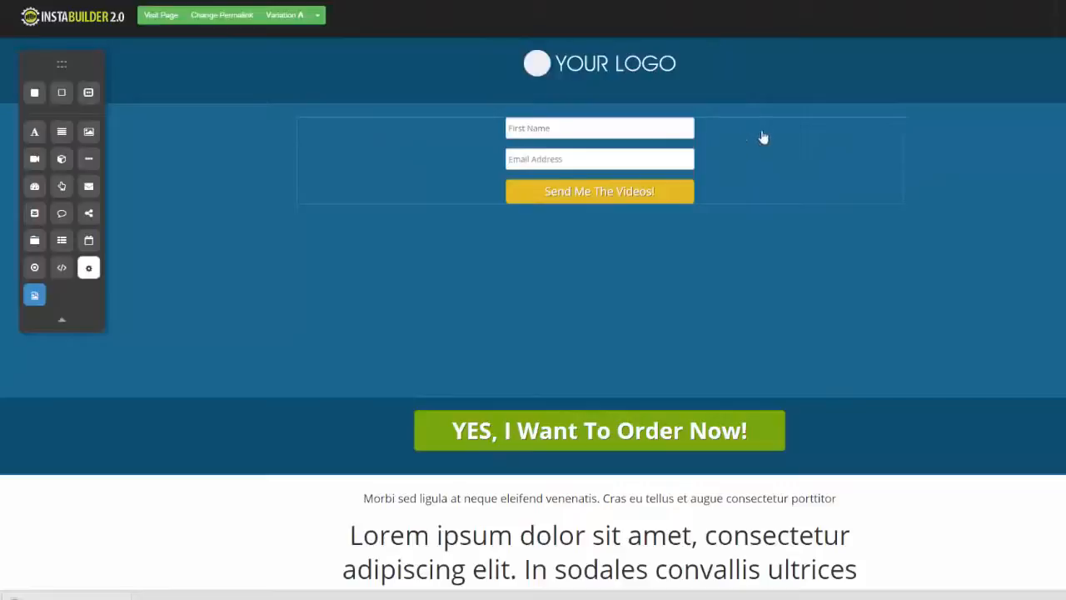
click(889, 219)
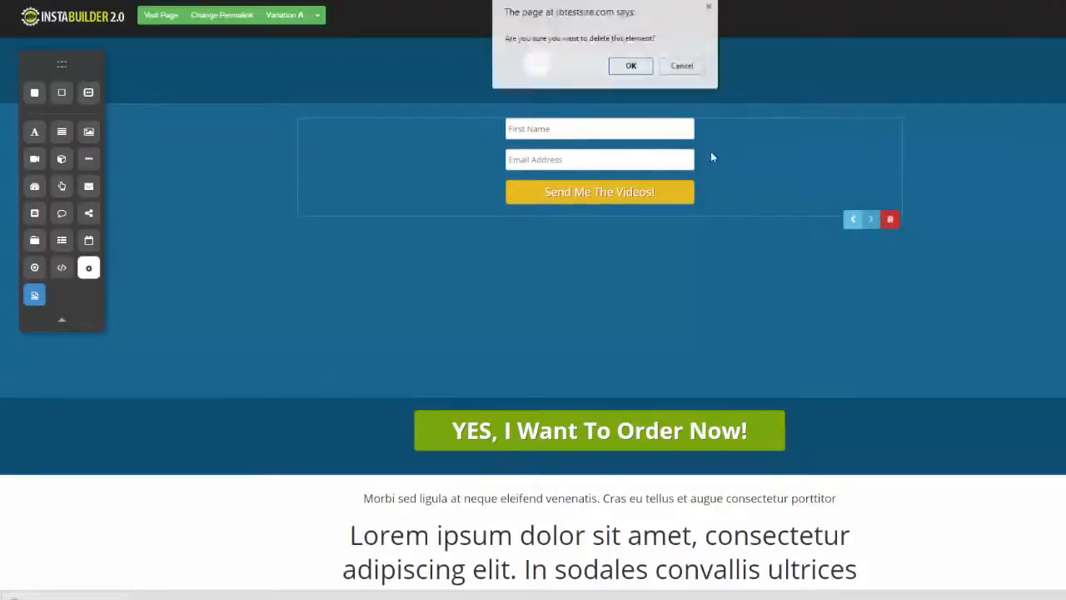
click(631, 66)
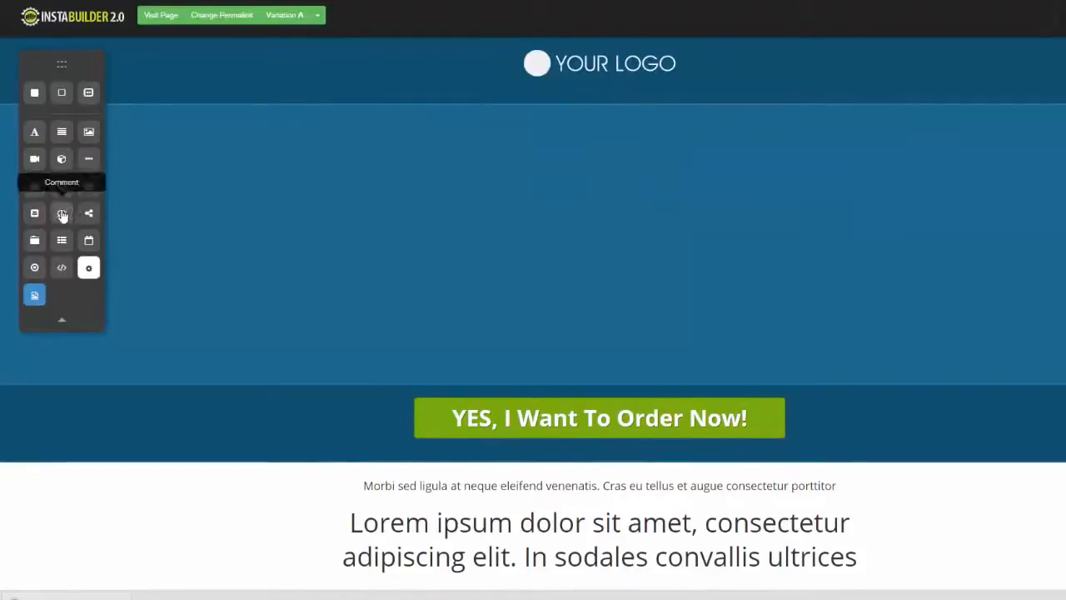
Step: Add a comment element to the empty blue section and a social share element below it
drag(62, 213, 488, 131)
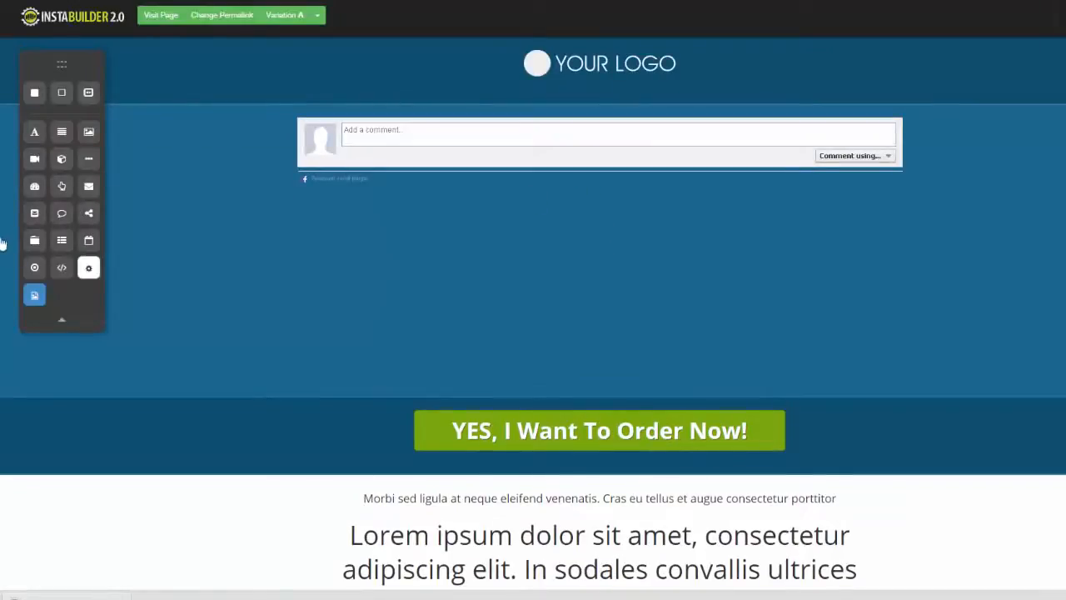
drag(88, 213, 431, 234)
Step: Set the social share button style to Small and exclude the LinkedIn button
mouse_move(465, 243)
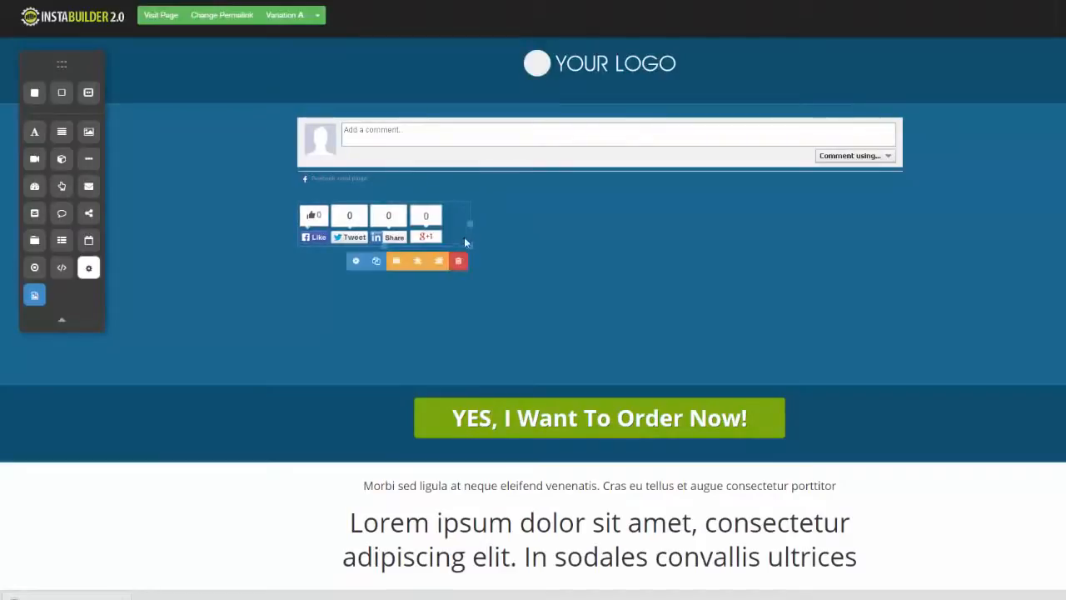
click(356, 261)
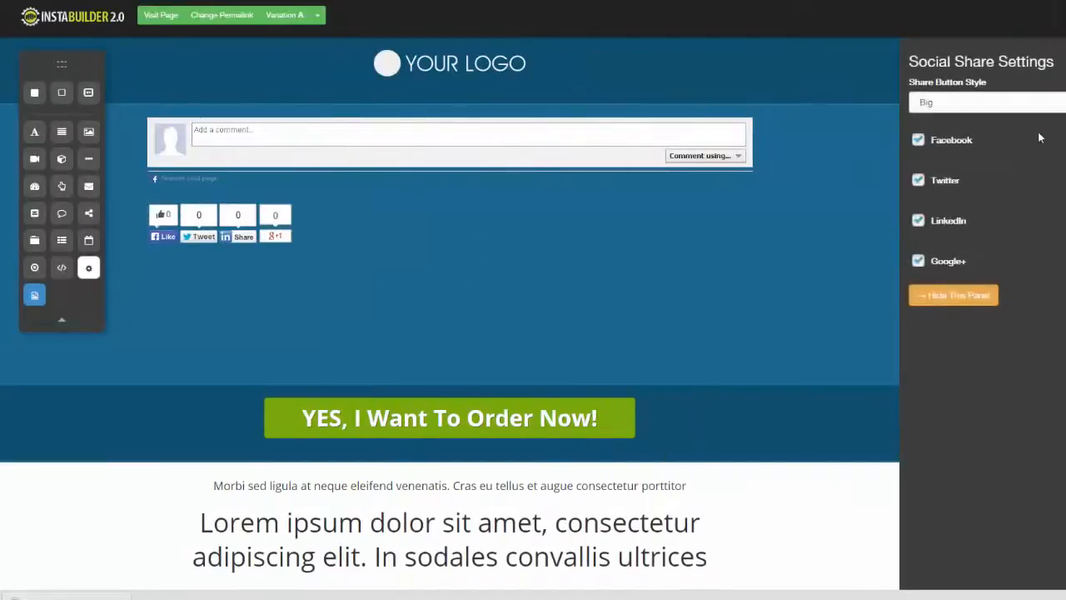
click(957, 101)
click(931, 123)
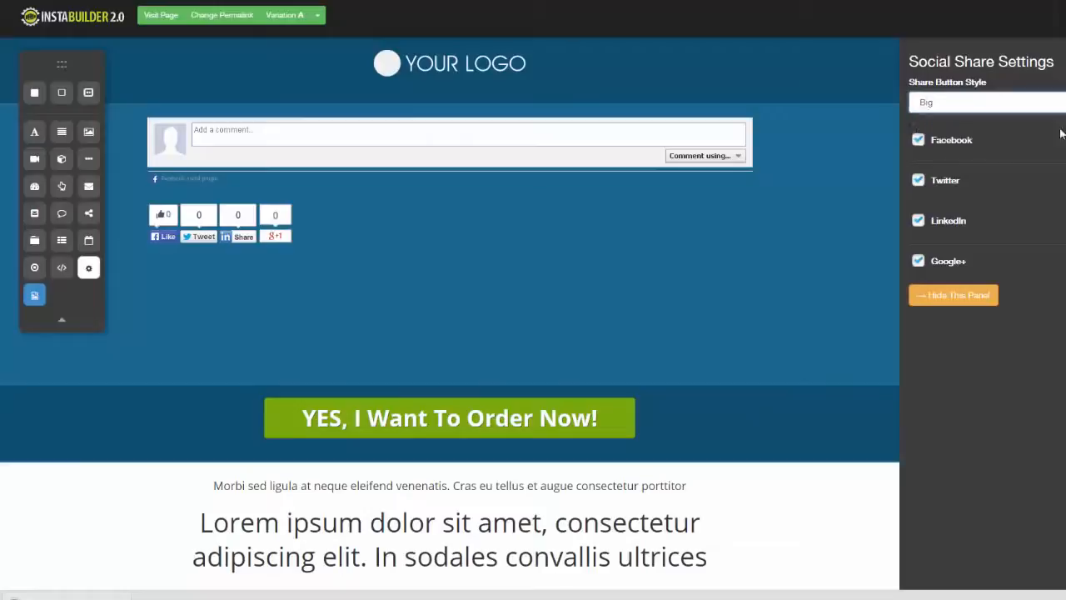
click(920, 223)
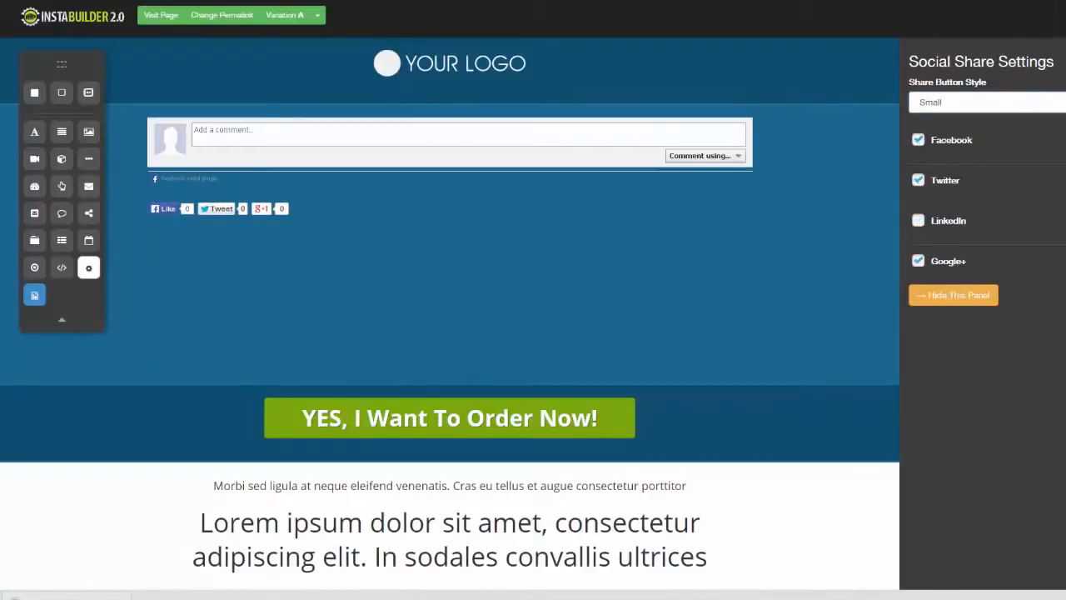
click(953, 294)
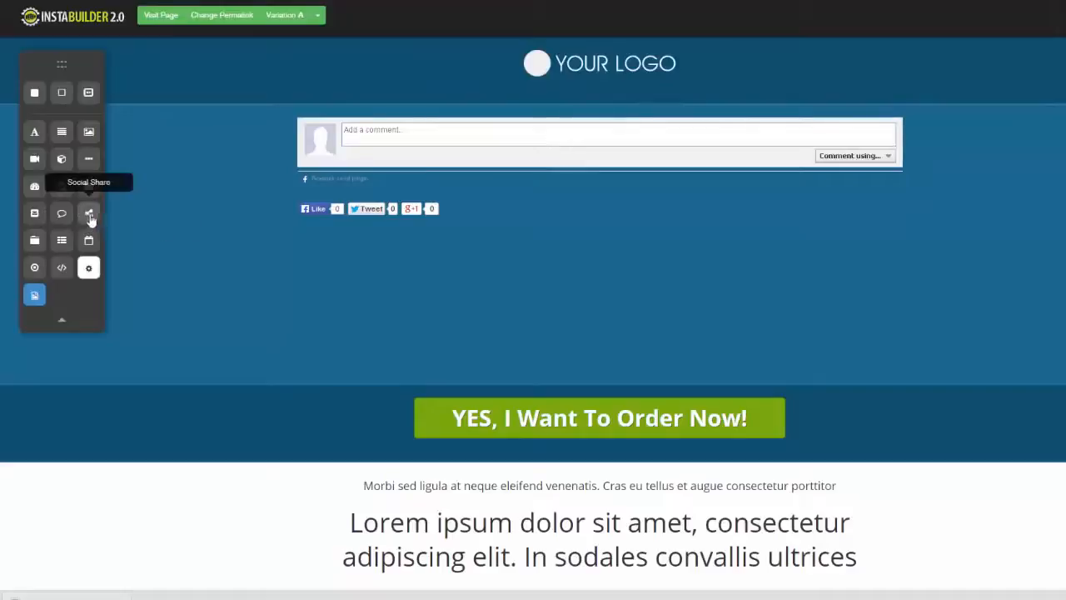
Step: Try a tabbed content element above the share buttons, and delete both it and the comment element
drag(36, 243, 497, 216)
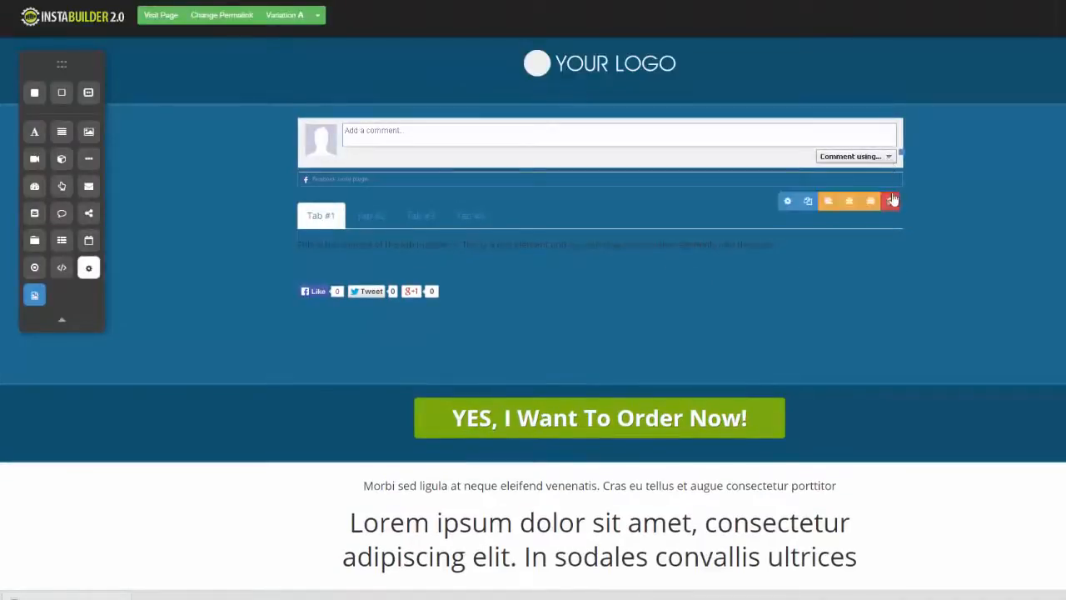
click(889, 200)
click(631, 66)
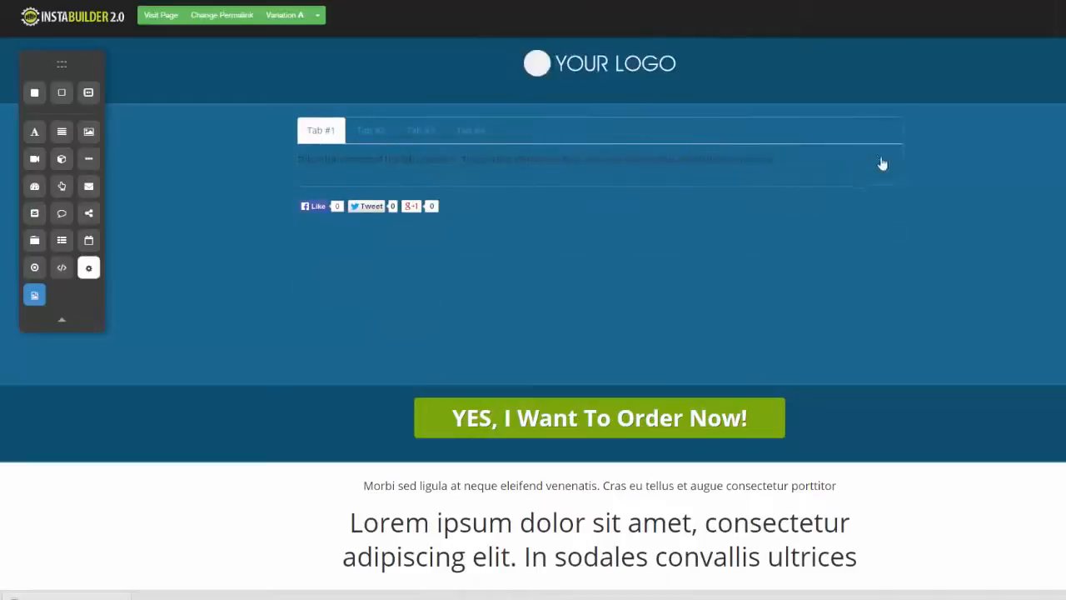
click(890, 202)
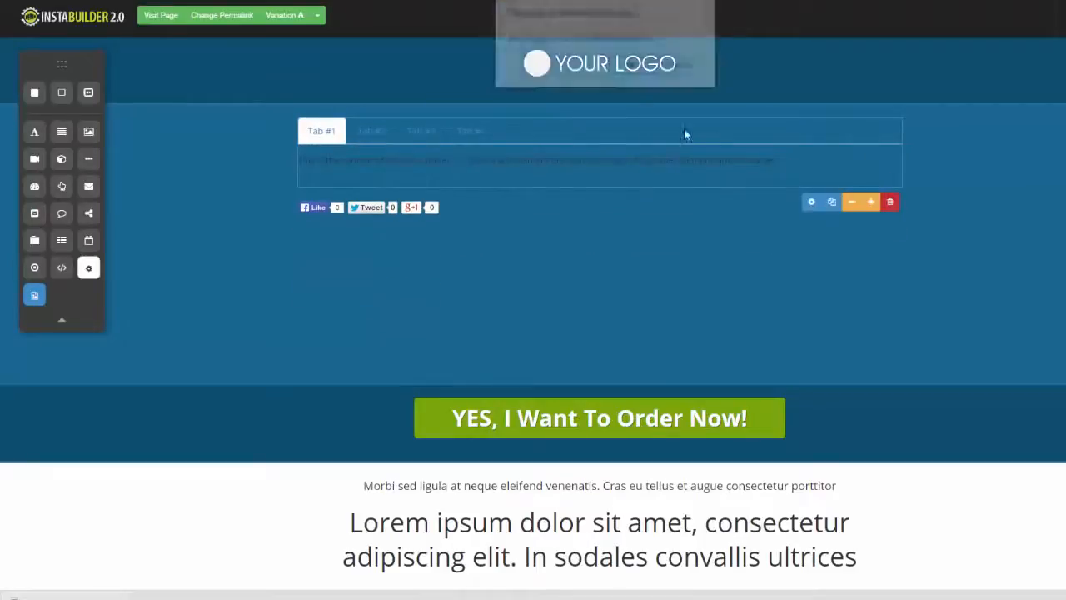
click(632, 69)
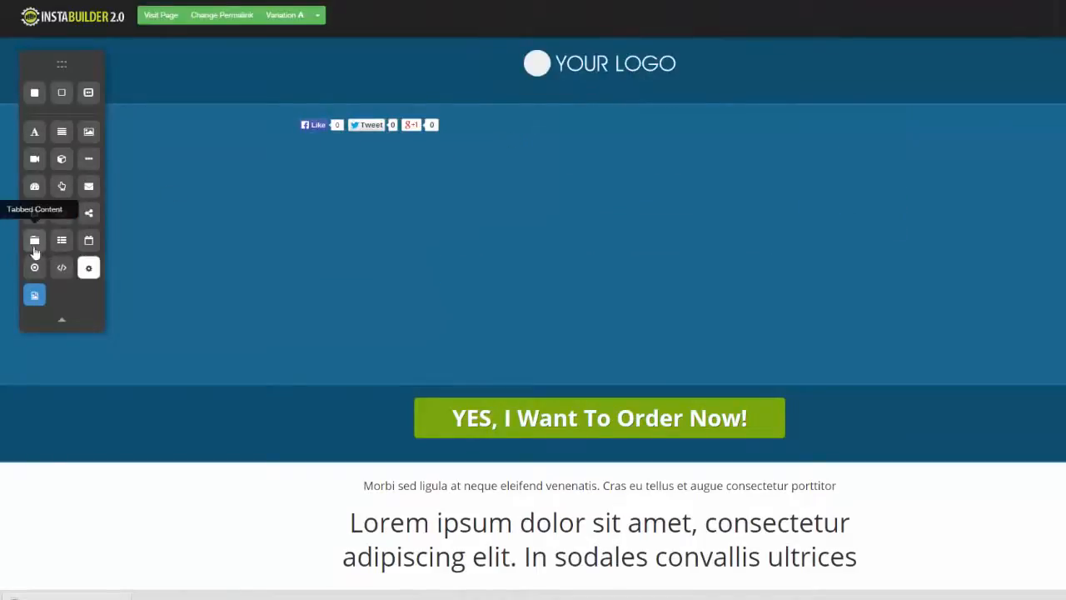
Step: Add a menu element below the social share buttons and set it to display Demo Menu
drag(62, 244, 407, 159)
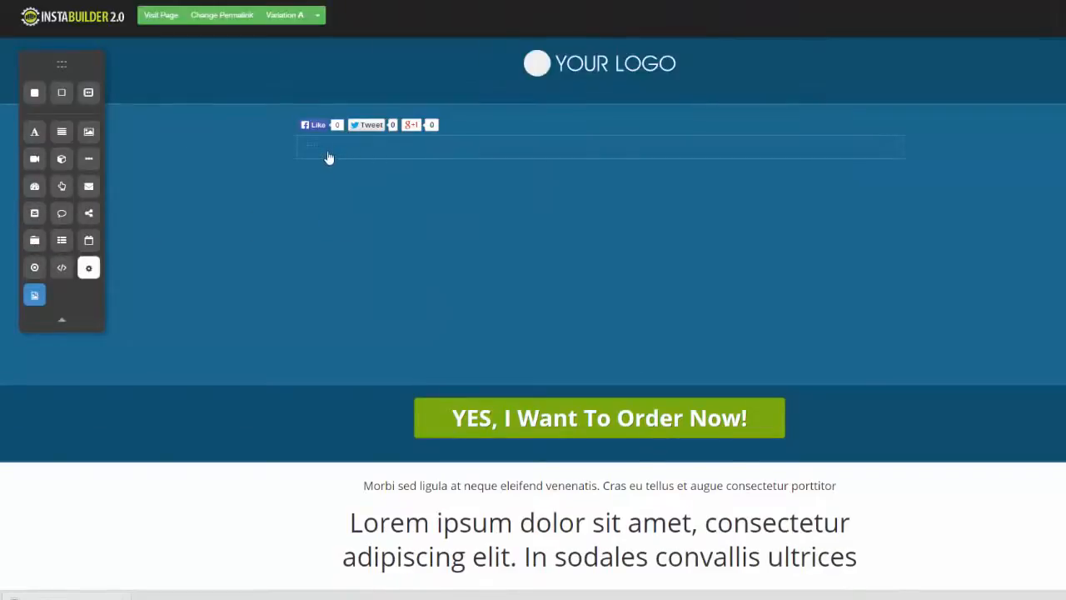
click(395, 158)
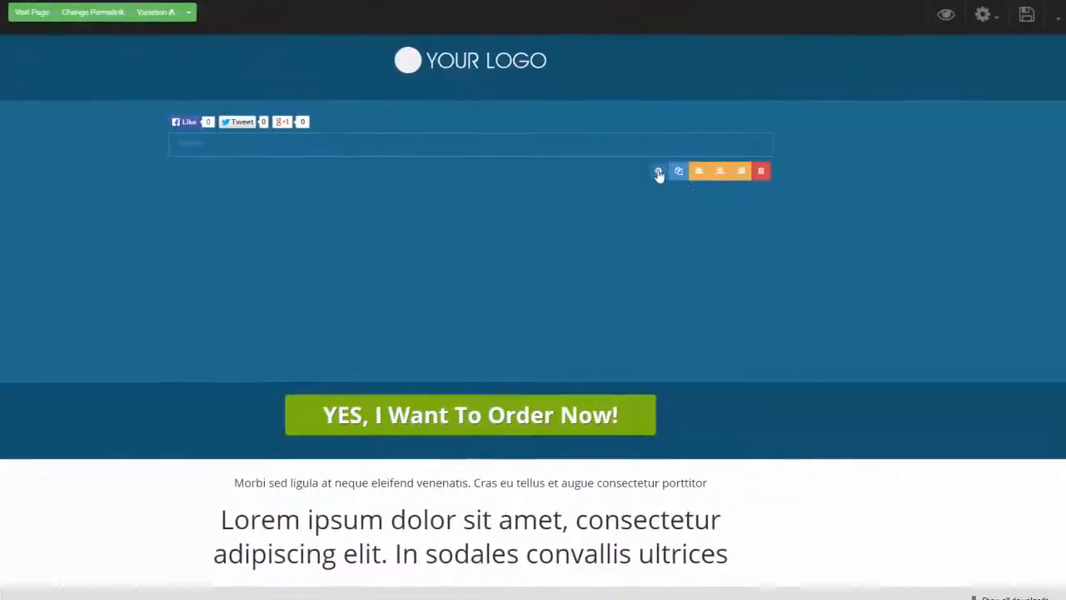
click(784, 174)
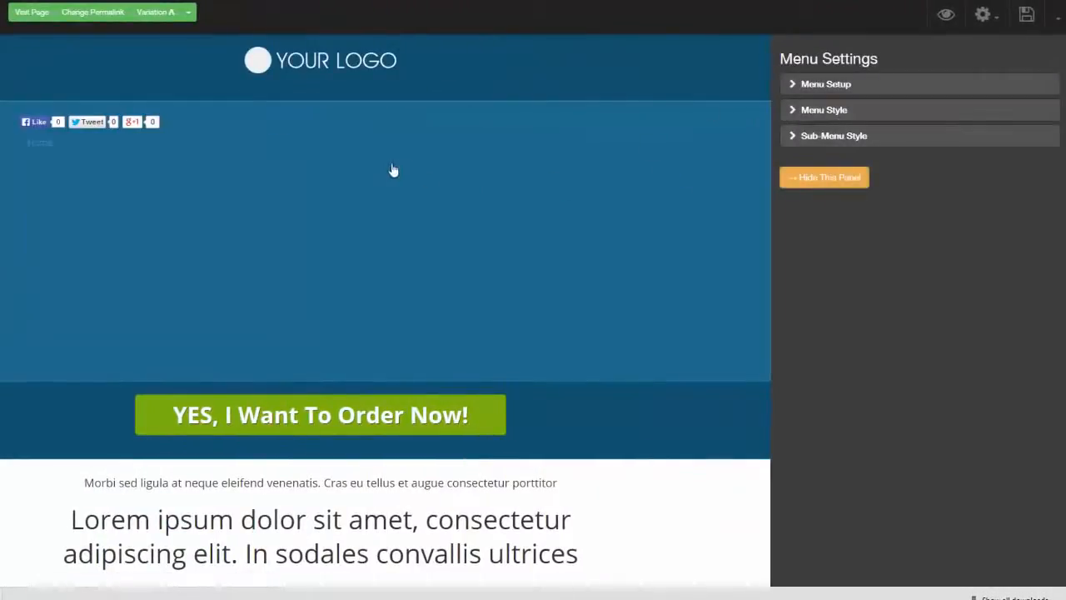
click(791, 87)
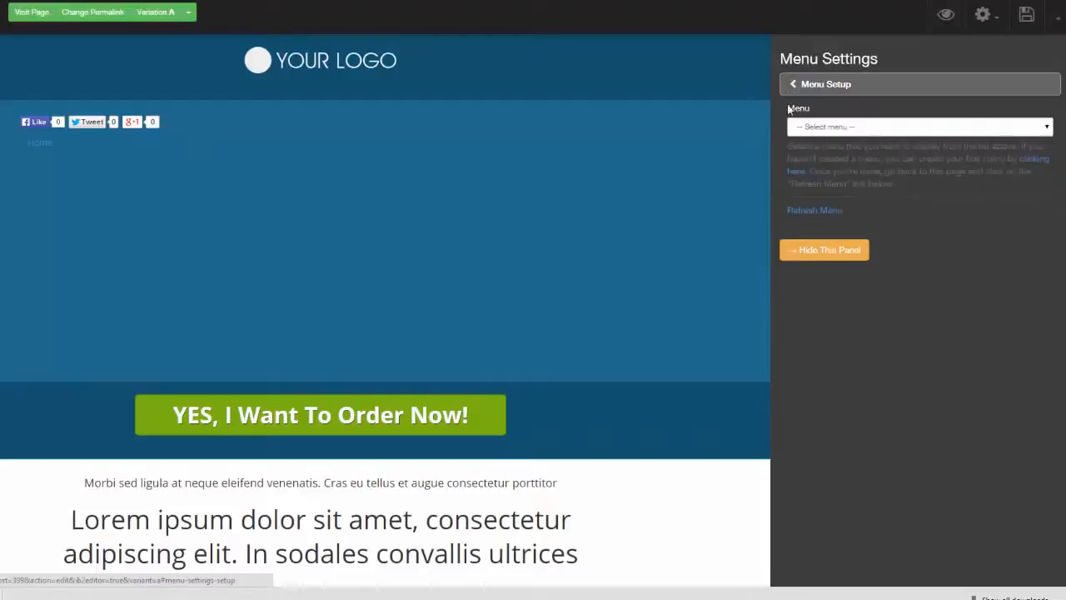
click(1045, 128)
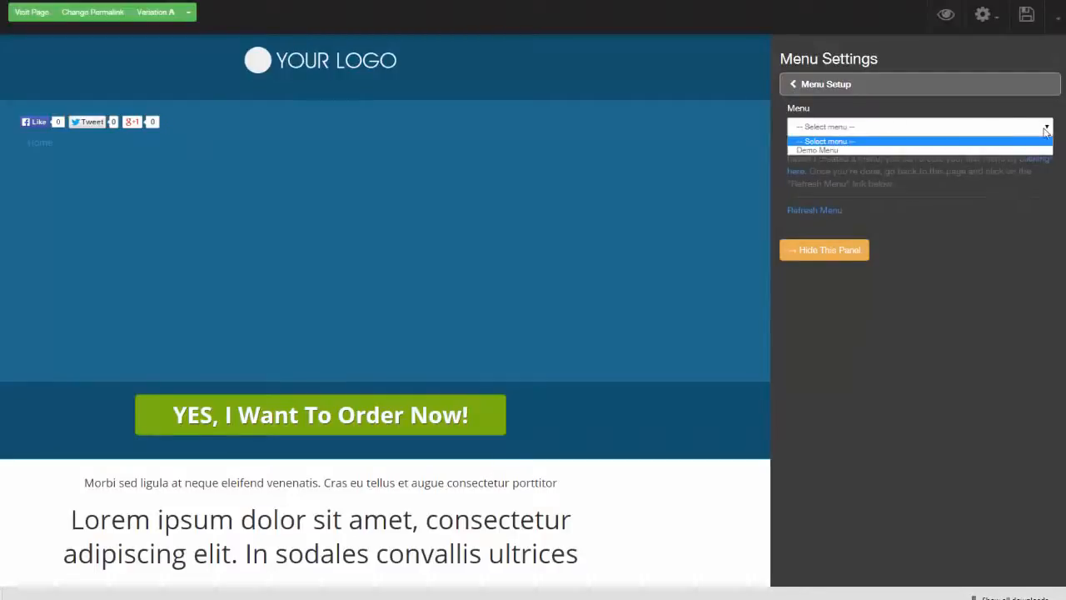
click(822, 151)
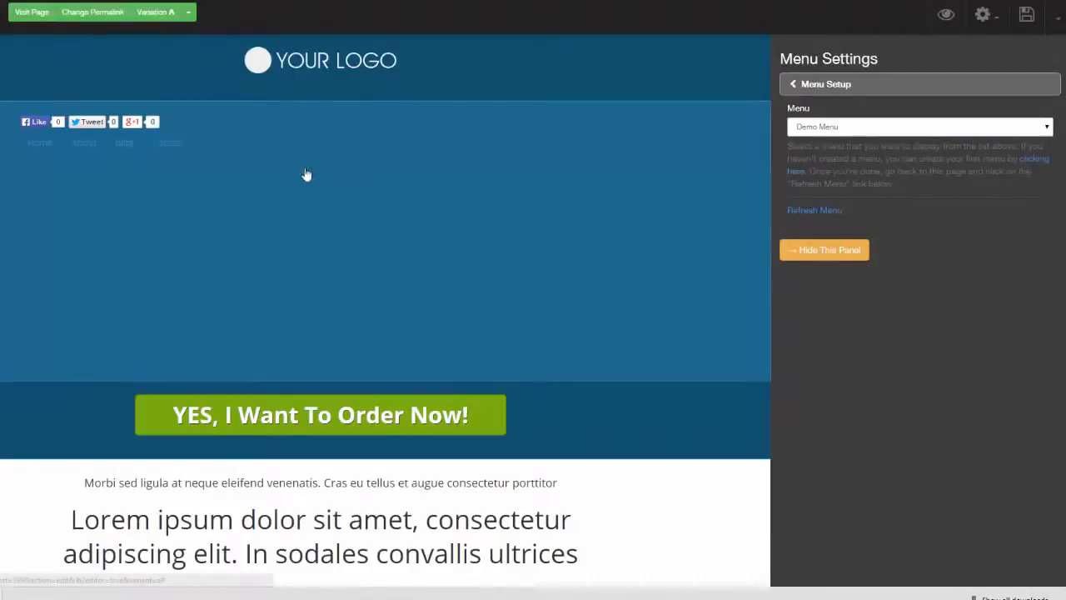
click(799, 88)
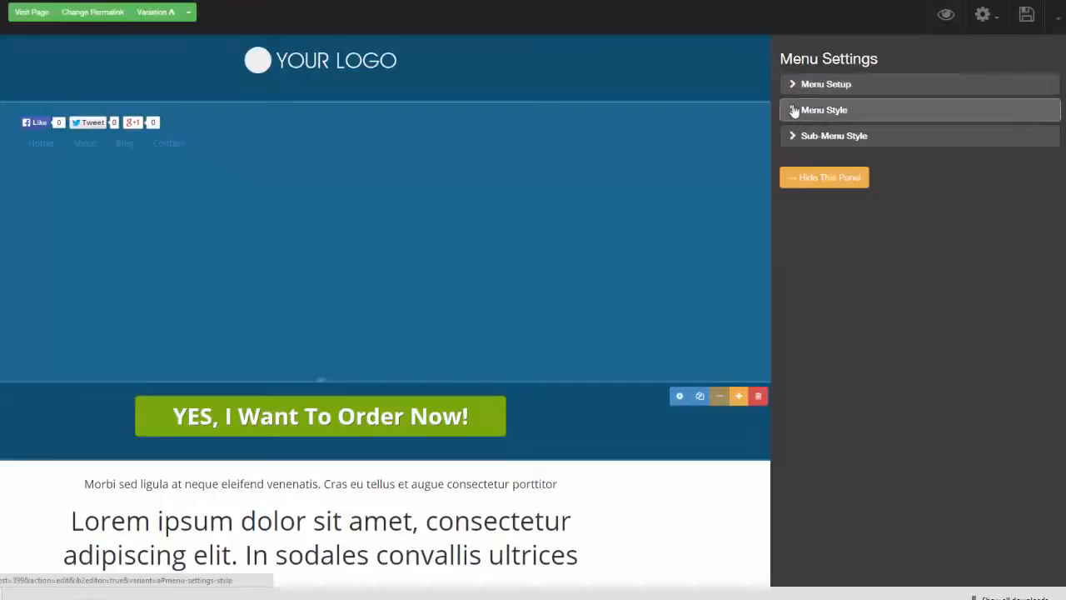
Step: Try the Plain (/w pipe) menu style and set the menu's style to Flat-Box
click(798, 109)
click(1030, 127)
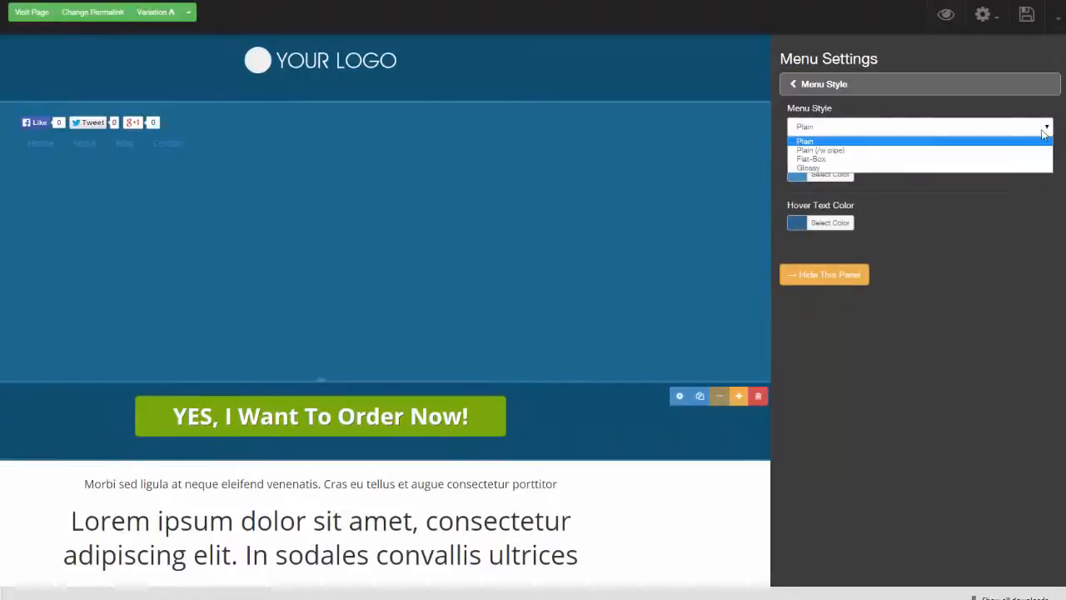
click(1017, 151)
click(1047, 129)
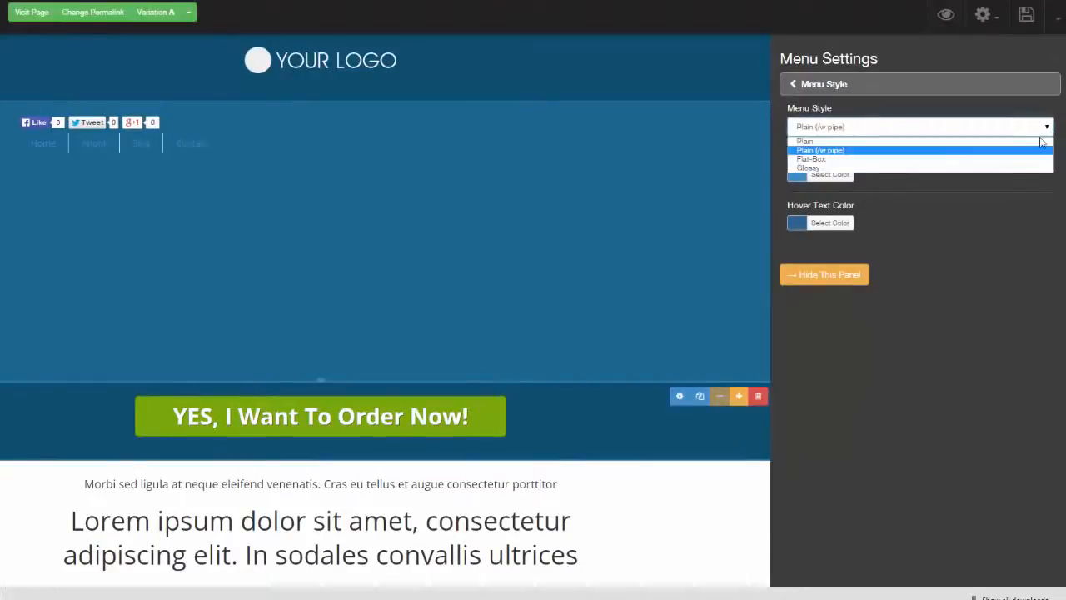
click(1022, 154)
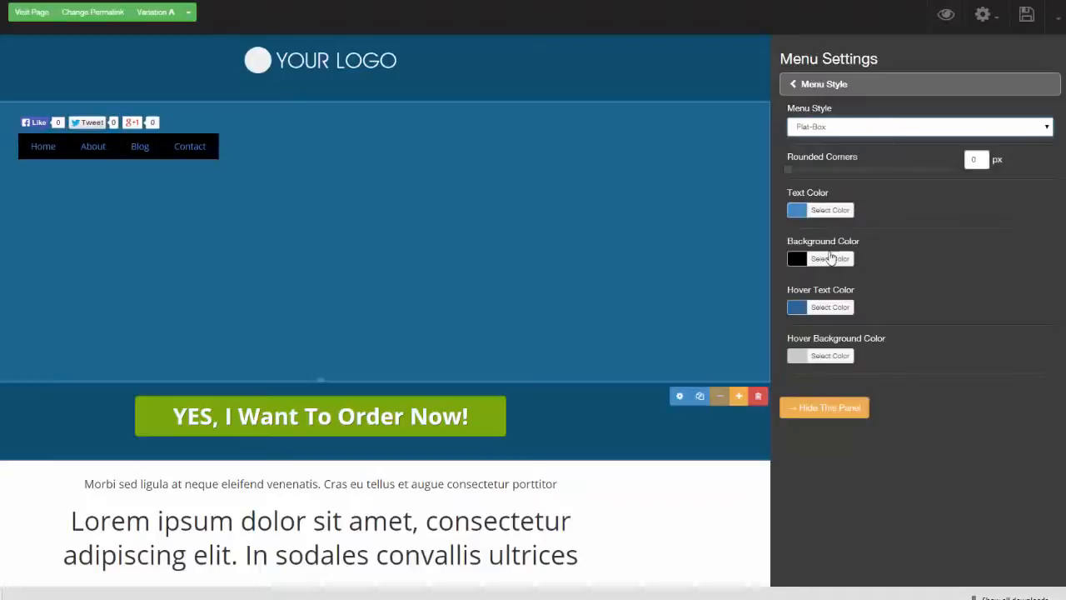
Step: Set the menu's background color to light cyan #acfbf9 with 6 px rounded corners, and view the sub-menu style options
click(830, 258)
drag(816, 309, 865, 354)
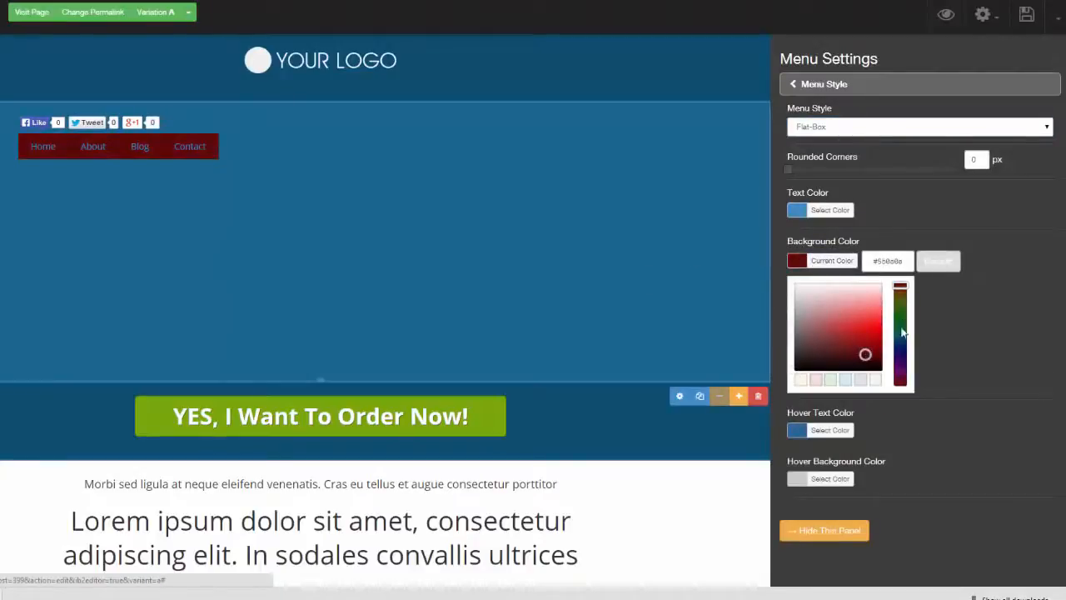
click(901, 334)
drag(794, 165, 837, 166)
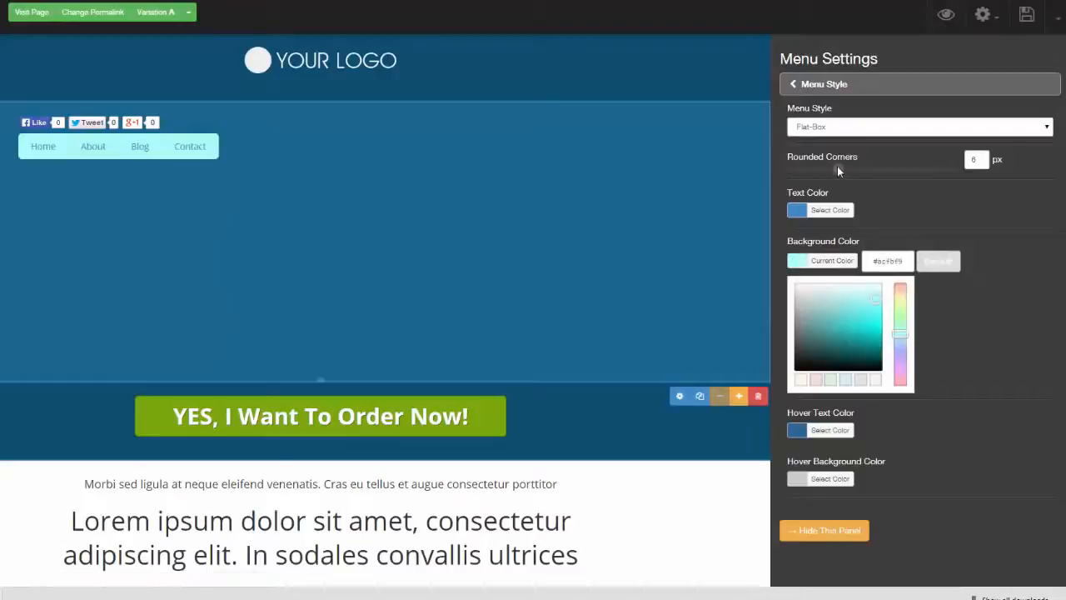
click(797, 87)
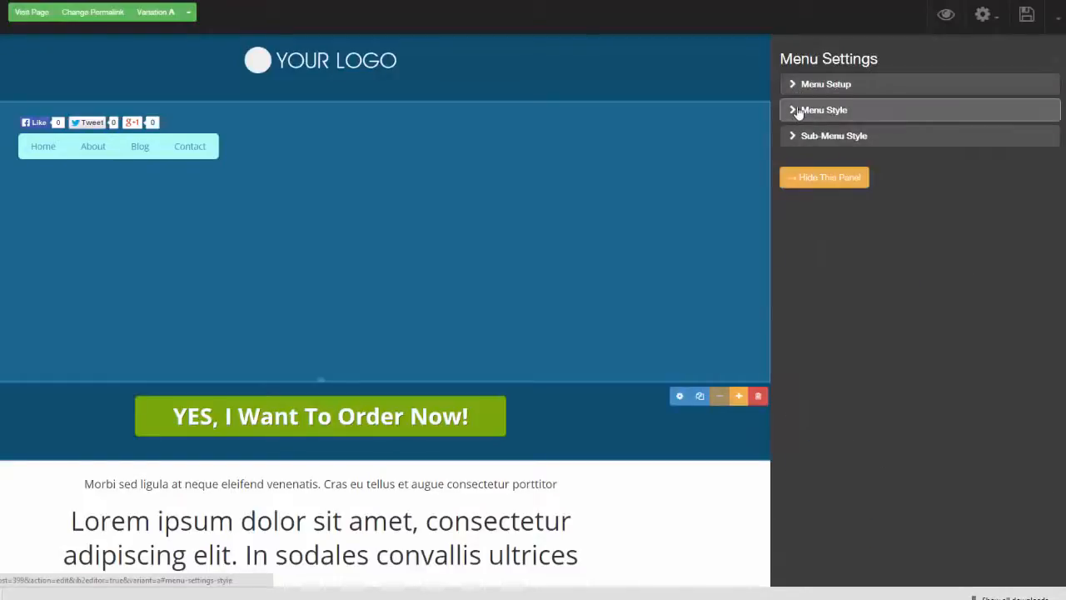
click(793, 137)
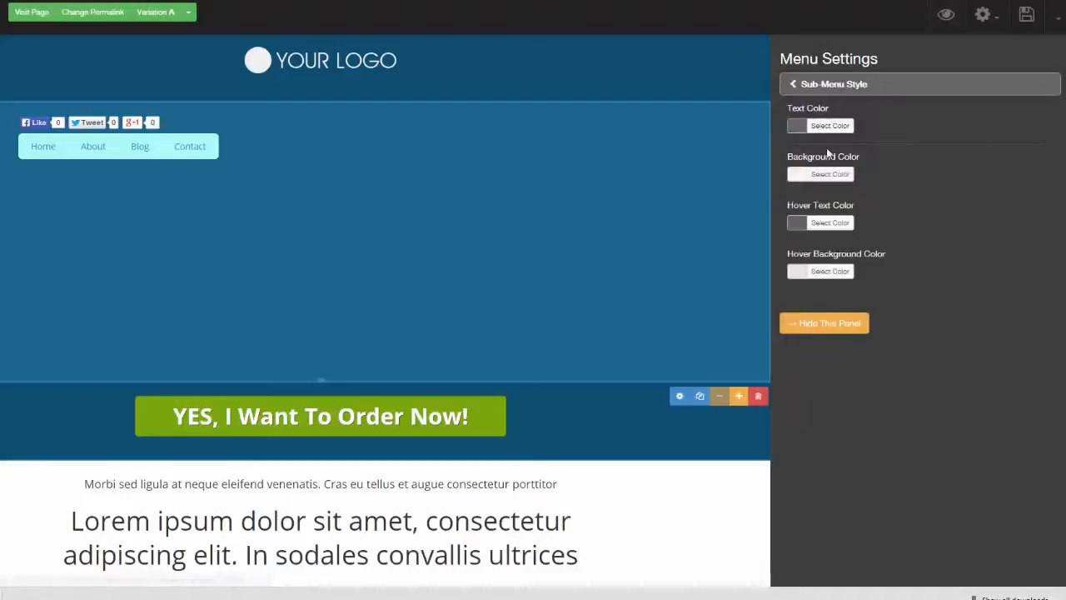
click(1058, 65)
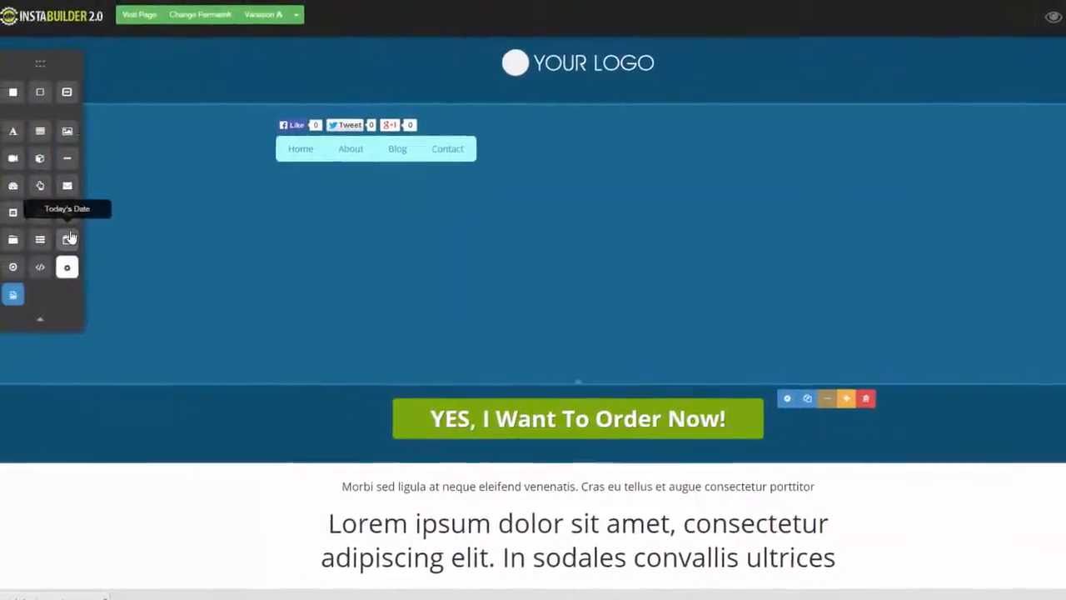
Step: Add a Today's Date element below the menu and view its date settings
drag(88, 240, 512, 176)
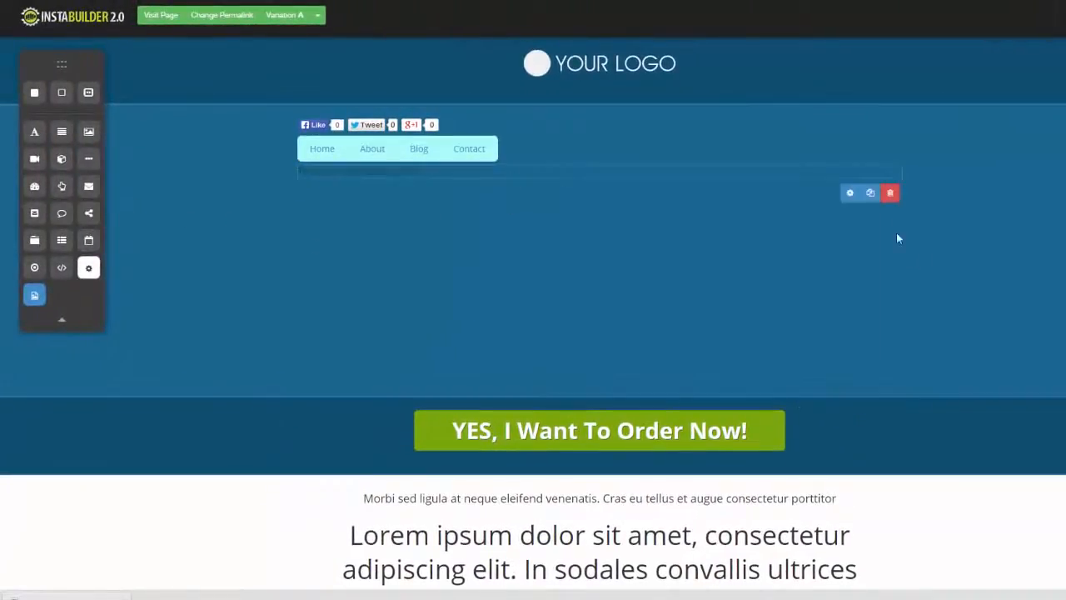
click(849, 192)
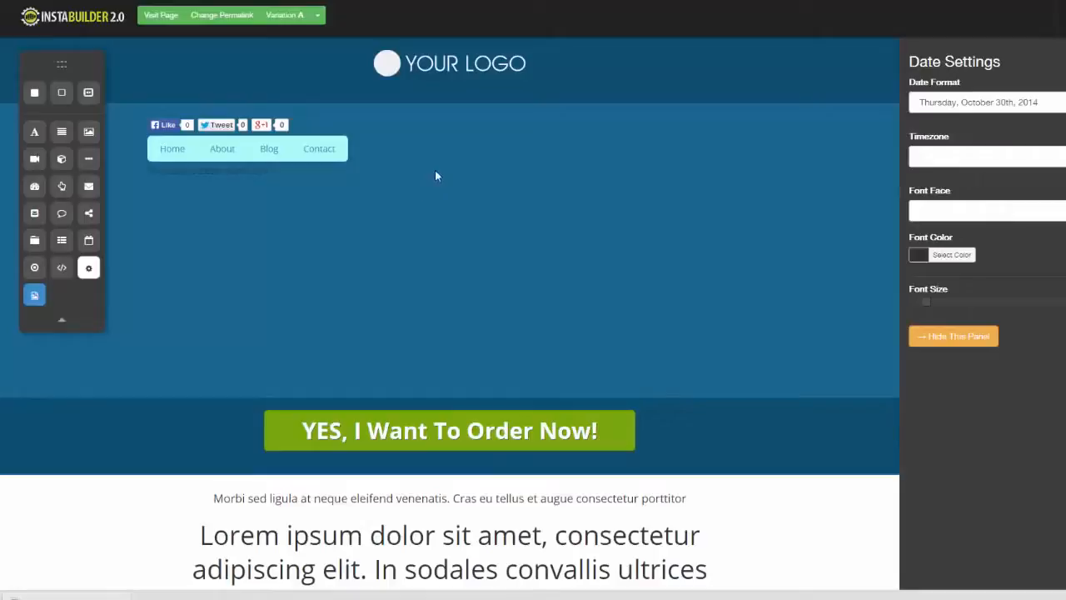
click(953, 336)
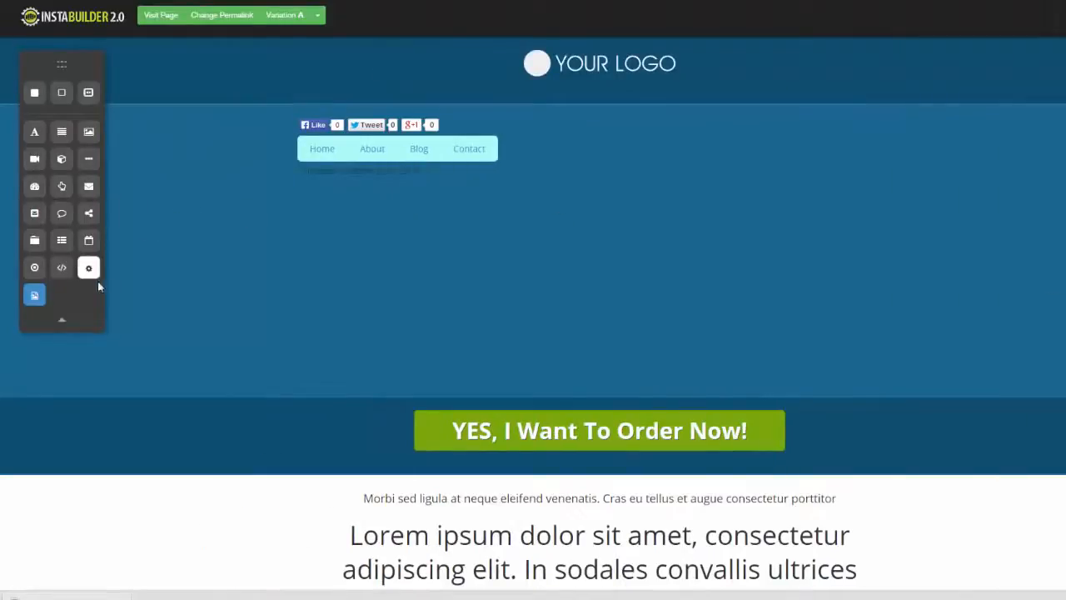
Step: Try a multiple-choice question element below the date and delete it
drag(34, 267, 583, 211)
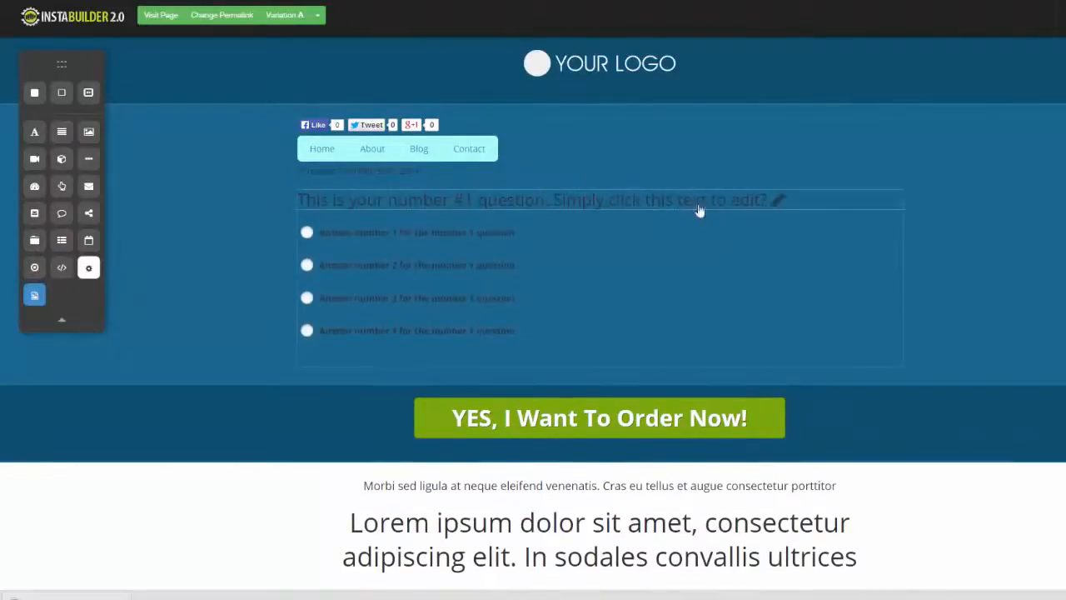
click(690, 312)
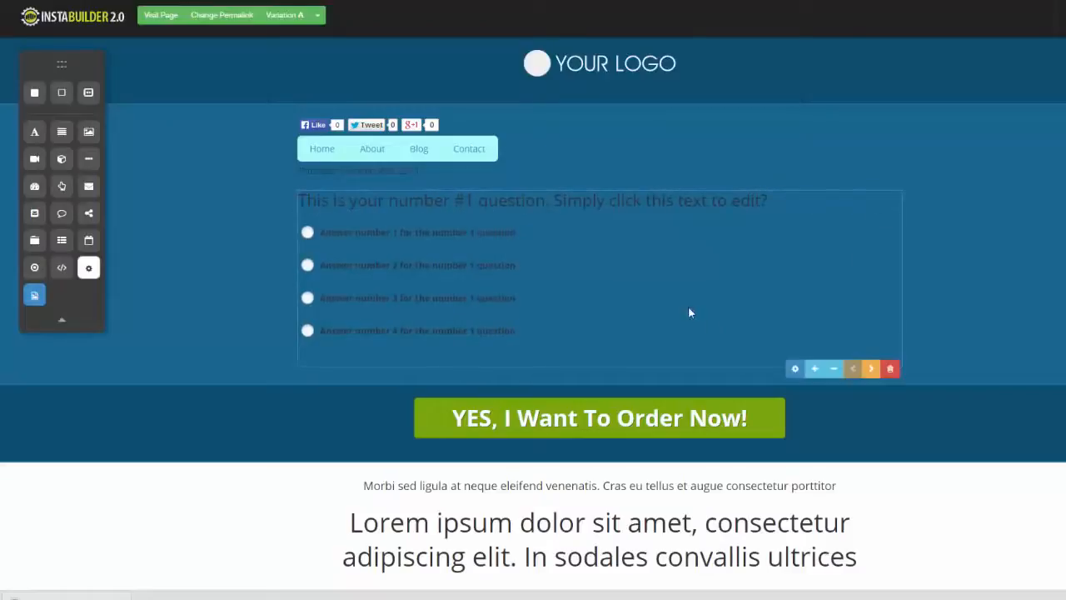
click(890, 368)
click(635, 68)
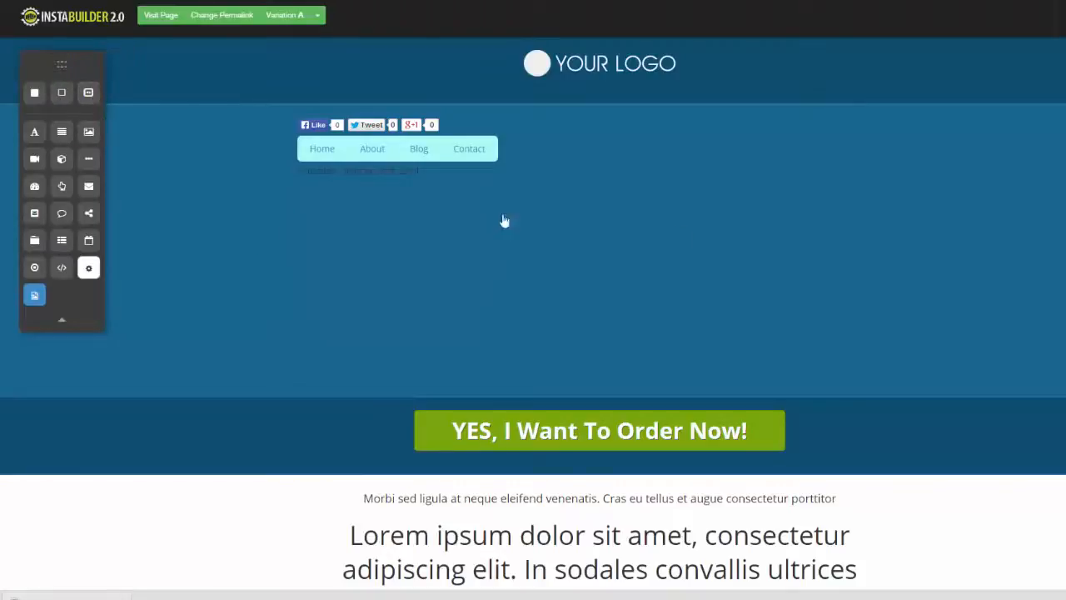
scroll(532, 316, down, 5)
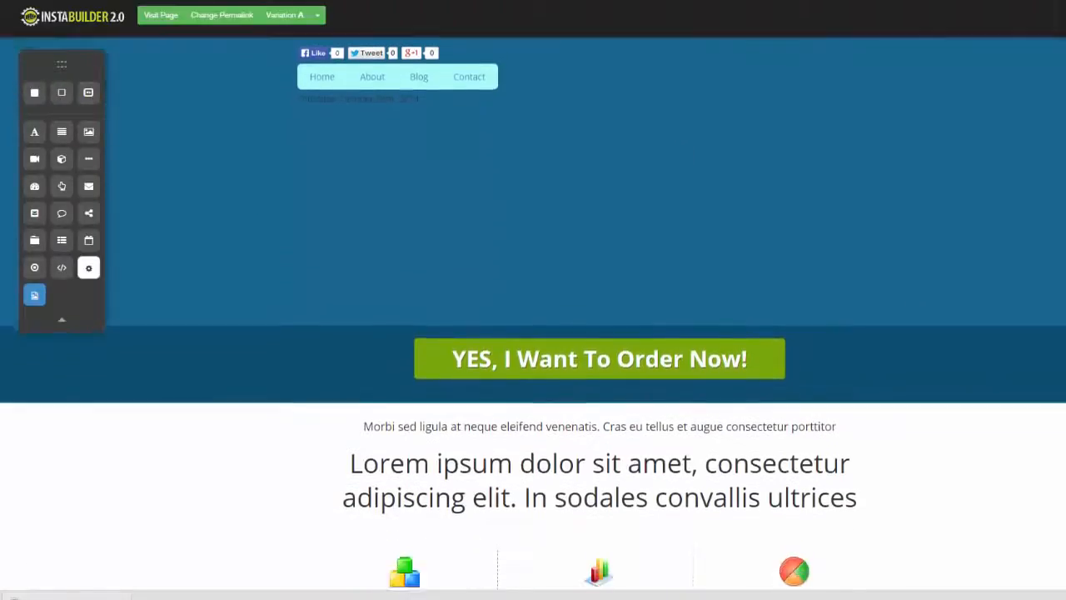
scroll(1024, 218, up, 5)
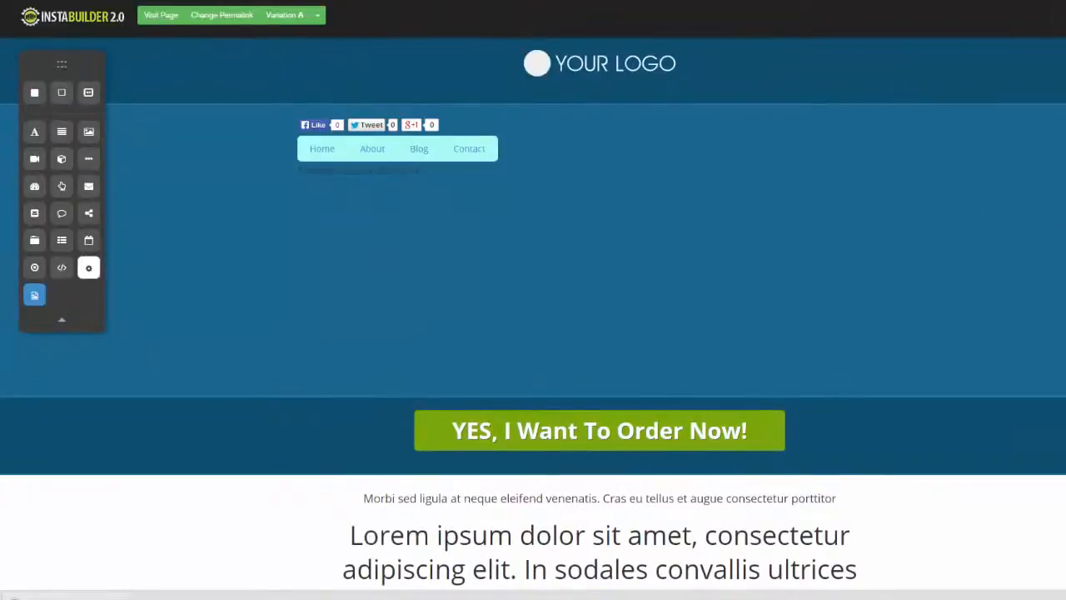
scroll(533, 317, down, 6)
scroll(533, 316, up, 6)
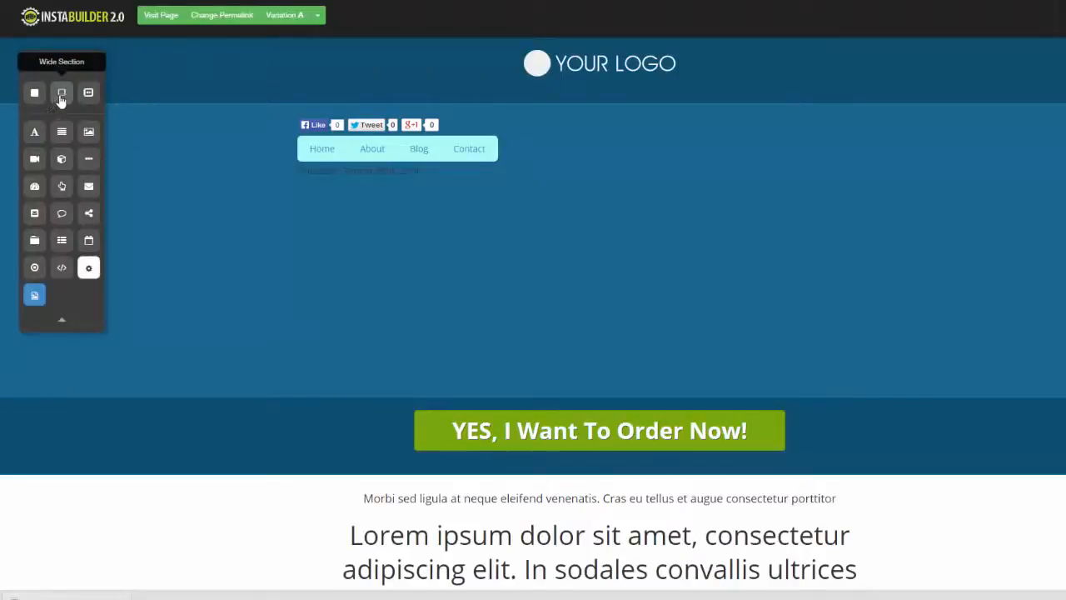
Step: Add a wide section between the large lorem ipsum headline and the three sub-headlines, and open its background settings
drag(60, 98, 467, 383)
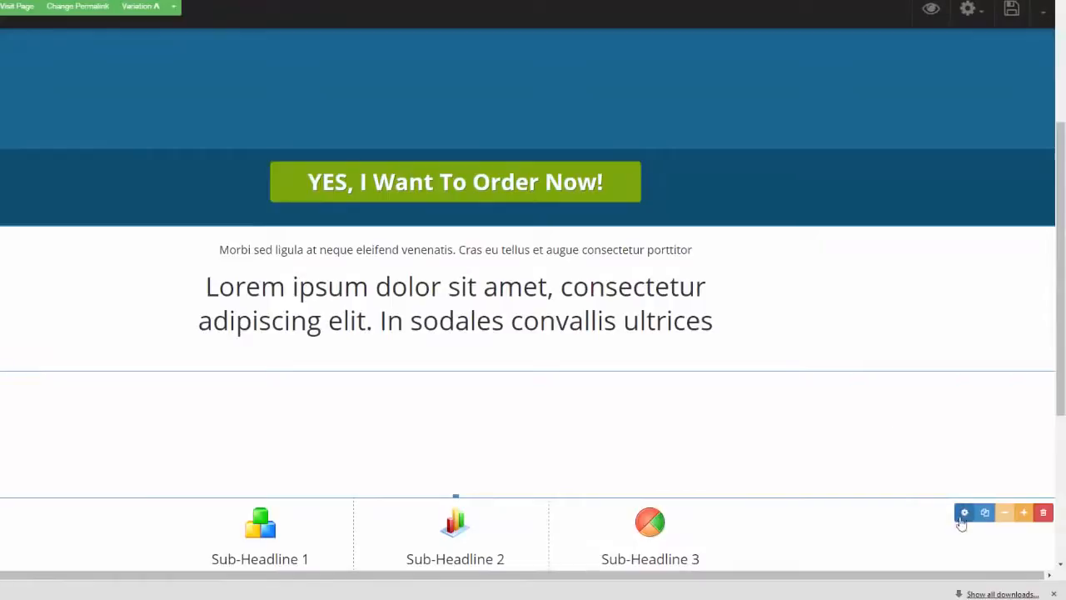
click(963, 512)
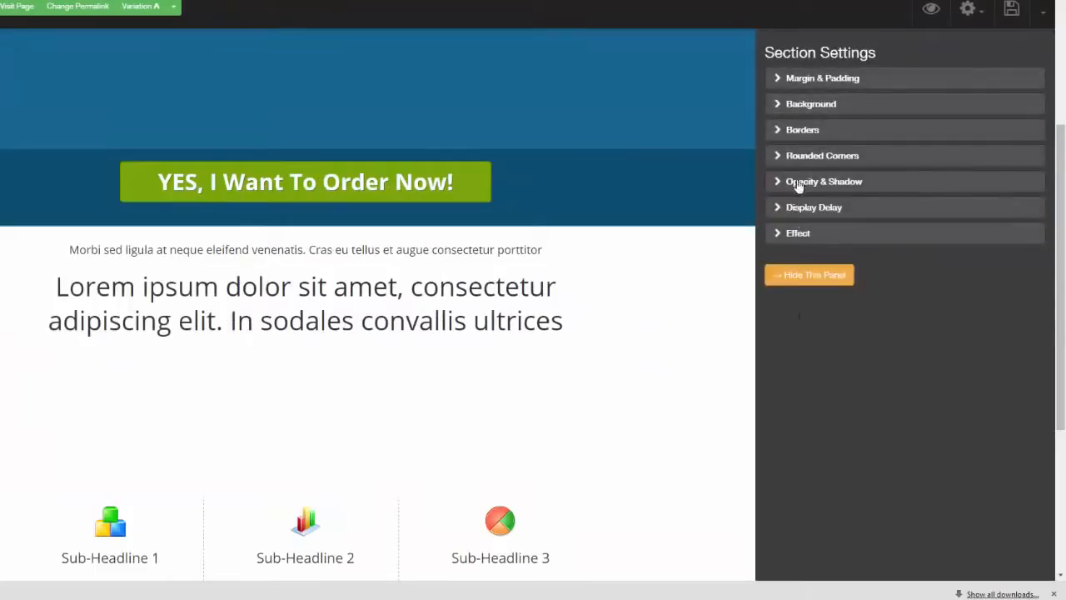
click(778, 83)
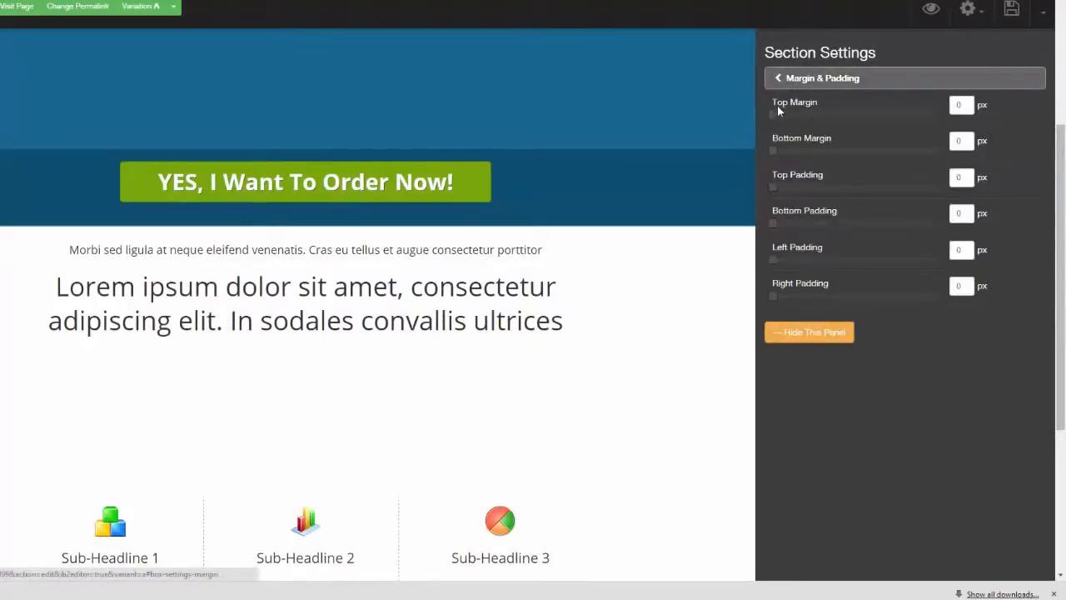
click(776, 79)
click(776, 104)
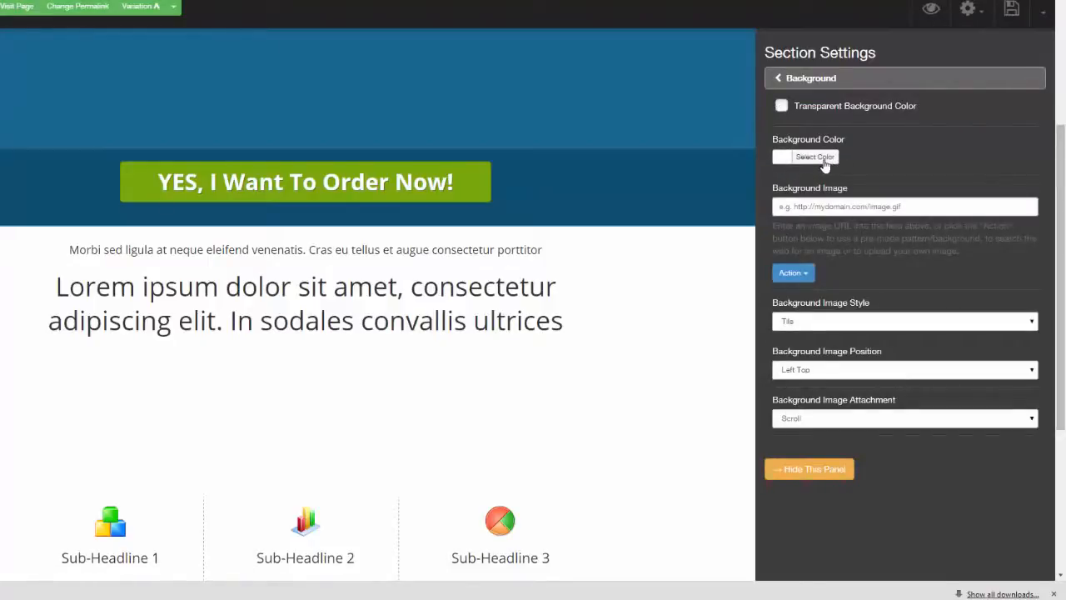
Step: Give the new wide section the dark grey pre-made background pattern, trying dark red and crimson first, and duplicate the section
click(806, 277)
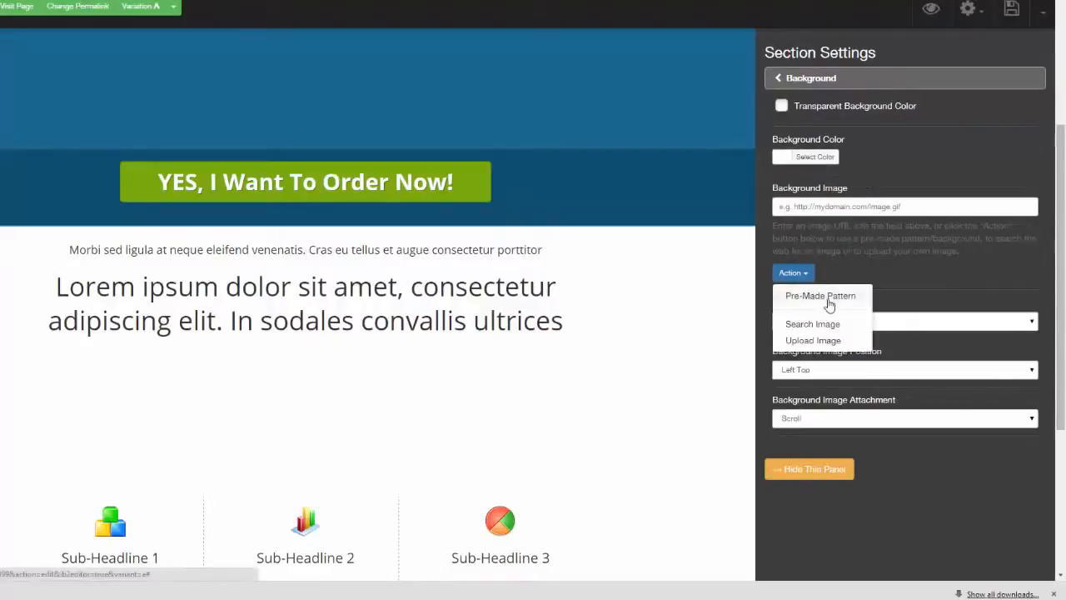
click(829, 302)
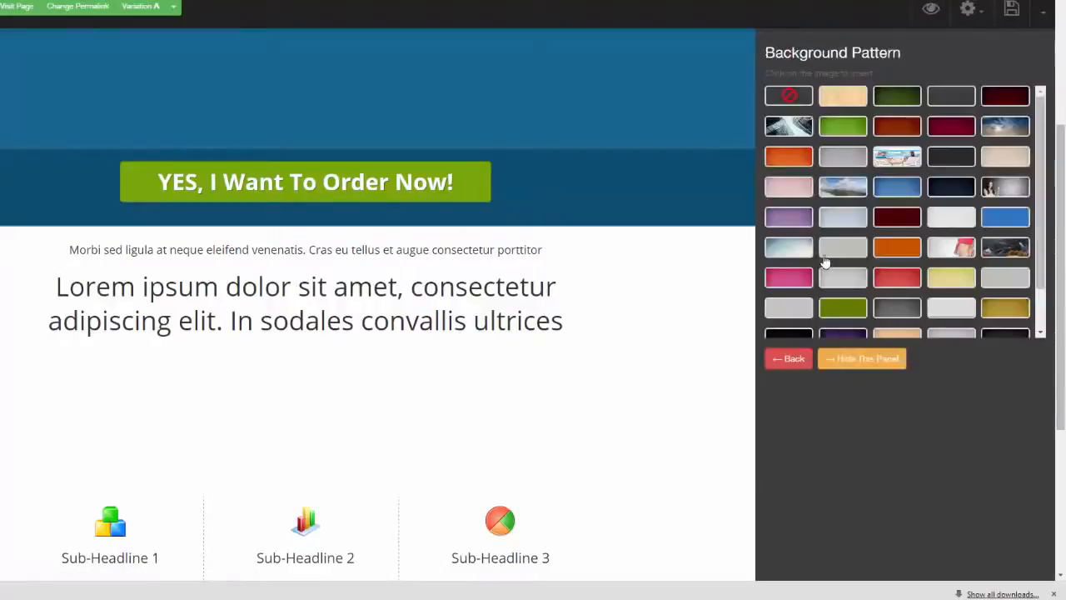
click(993, 101)
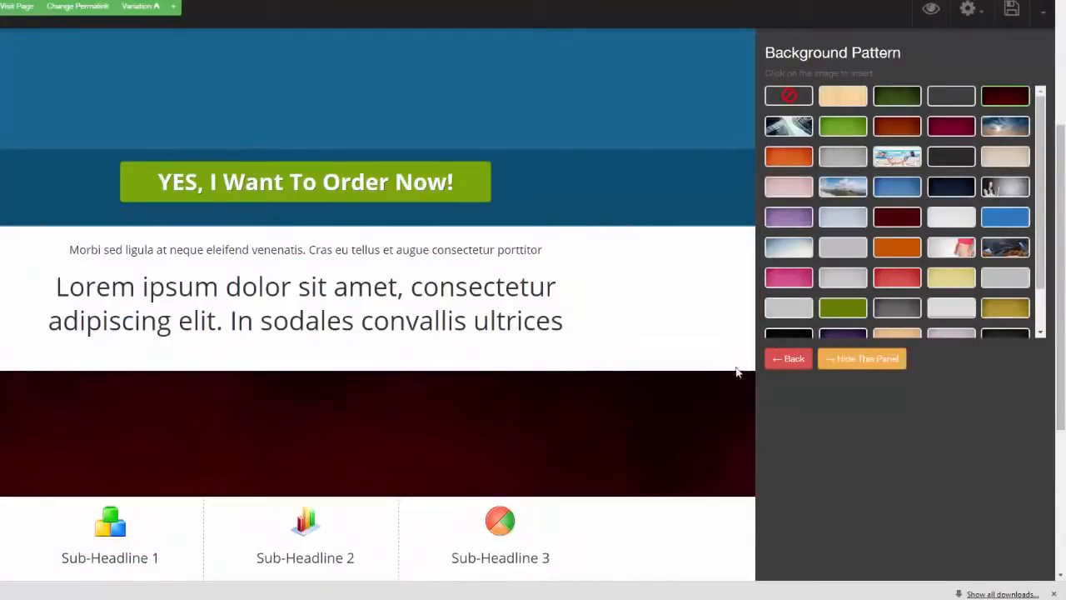
click(950, 128)
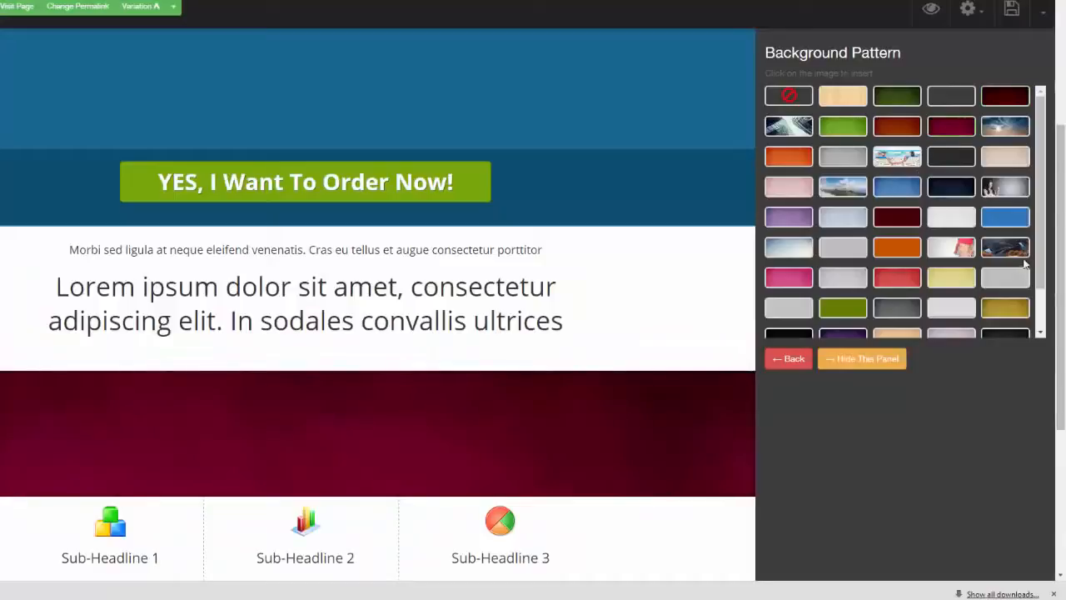
scroll(1043, 185, down, 1)
scroll(1041, 182, up, 2)
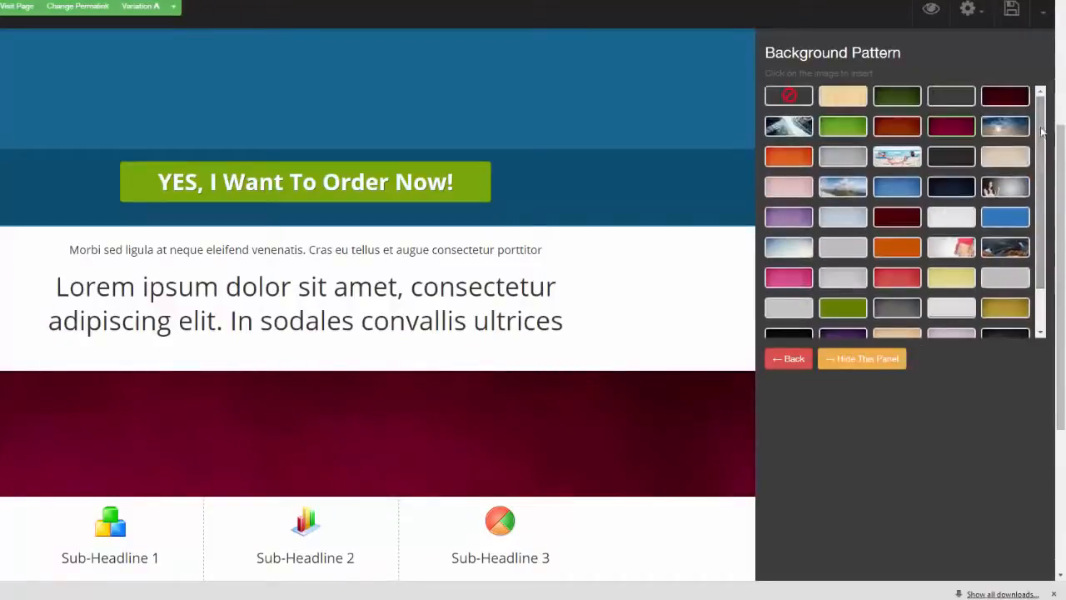
click(903, 308)
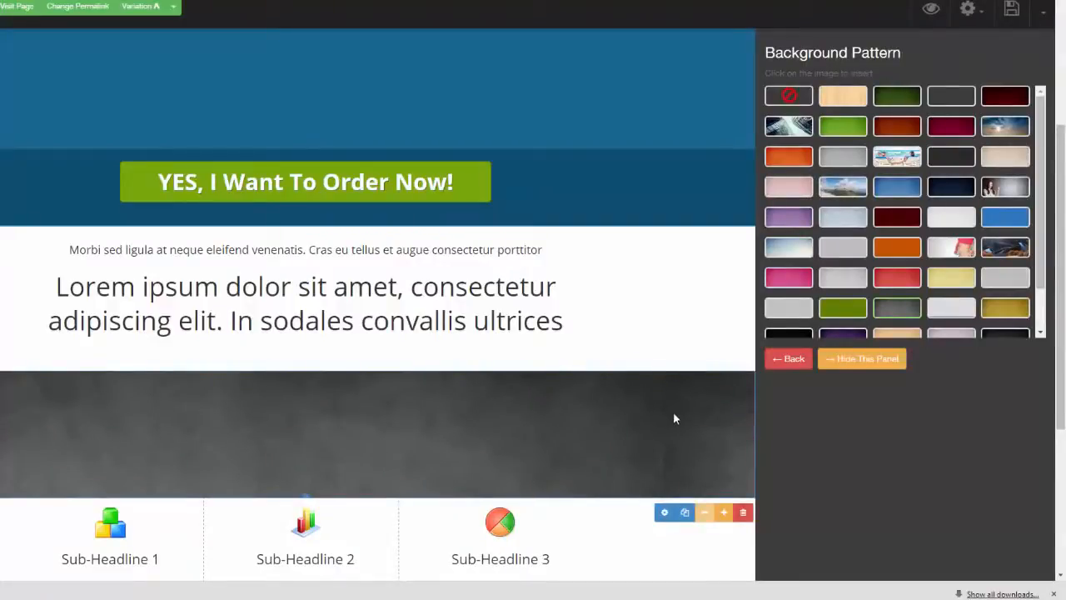
click(685, 512)
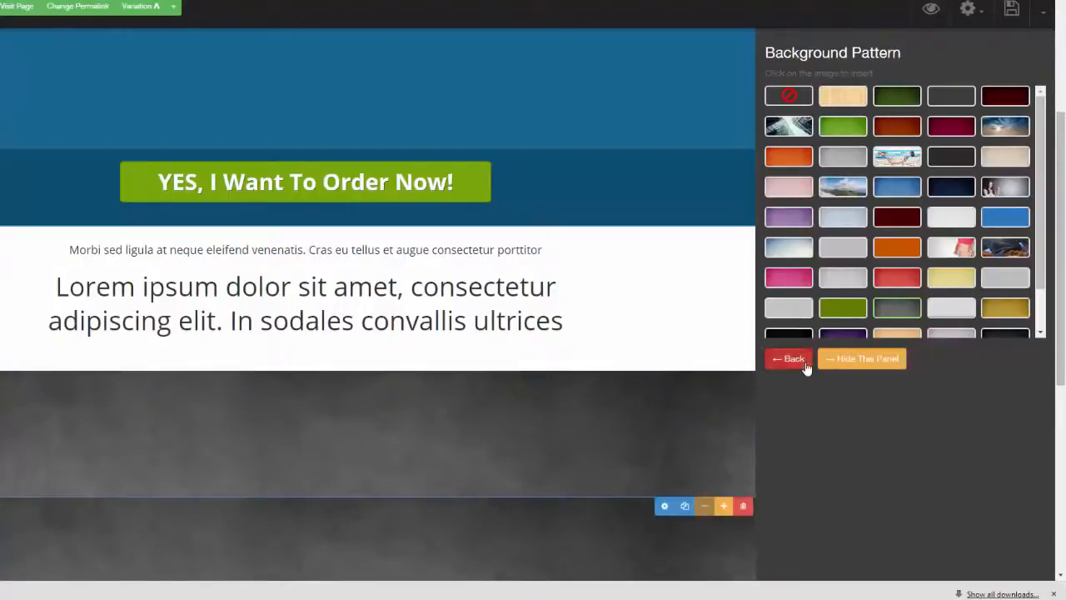
Step: Give the upper grey wide section the orange background pattern, trying the blue pattern first
click(899, 186)
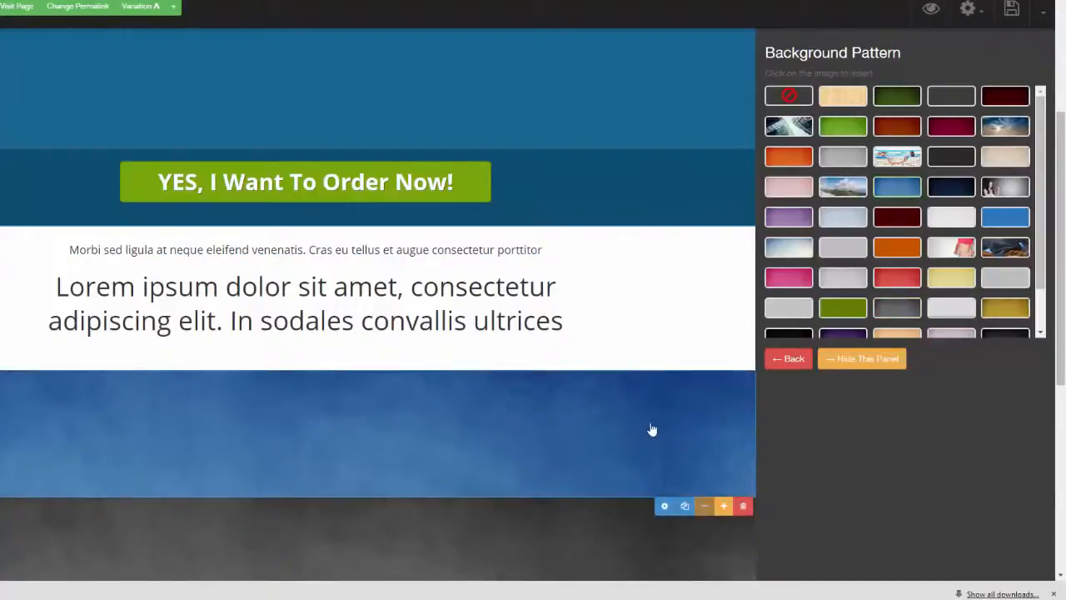
drag(1060, 288, 1060, 370)
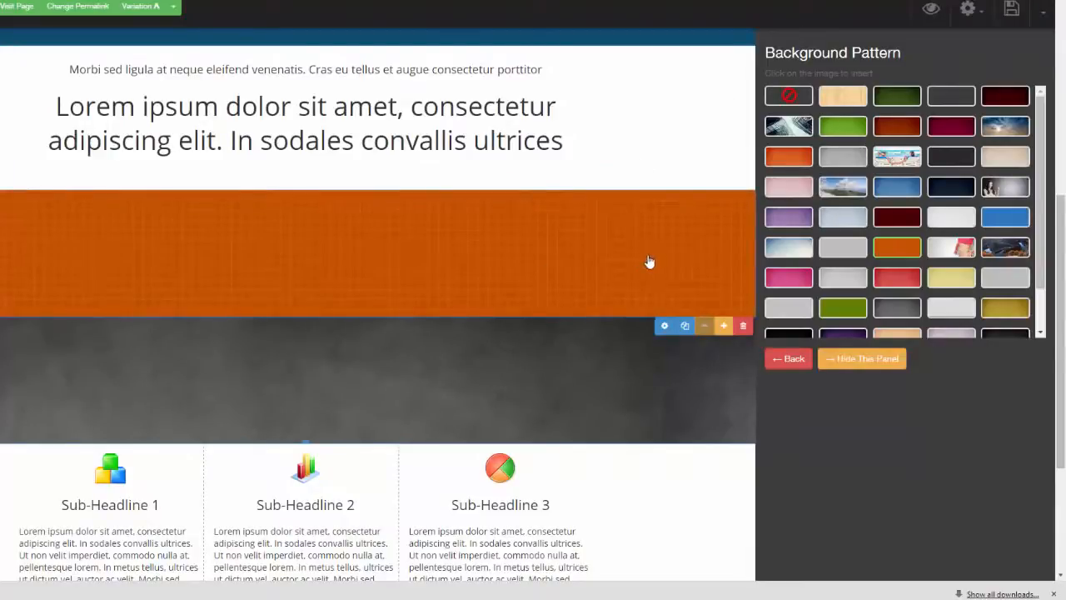
click(862, 358)
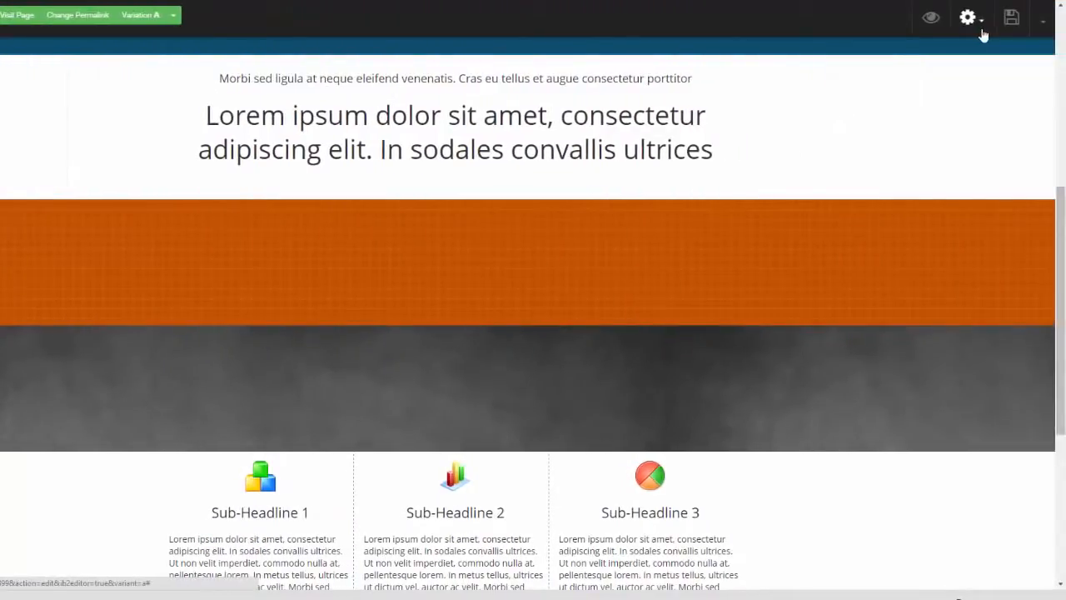
Step: Enable the attention bar on the page and set its background color to black
click(982, 31)
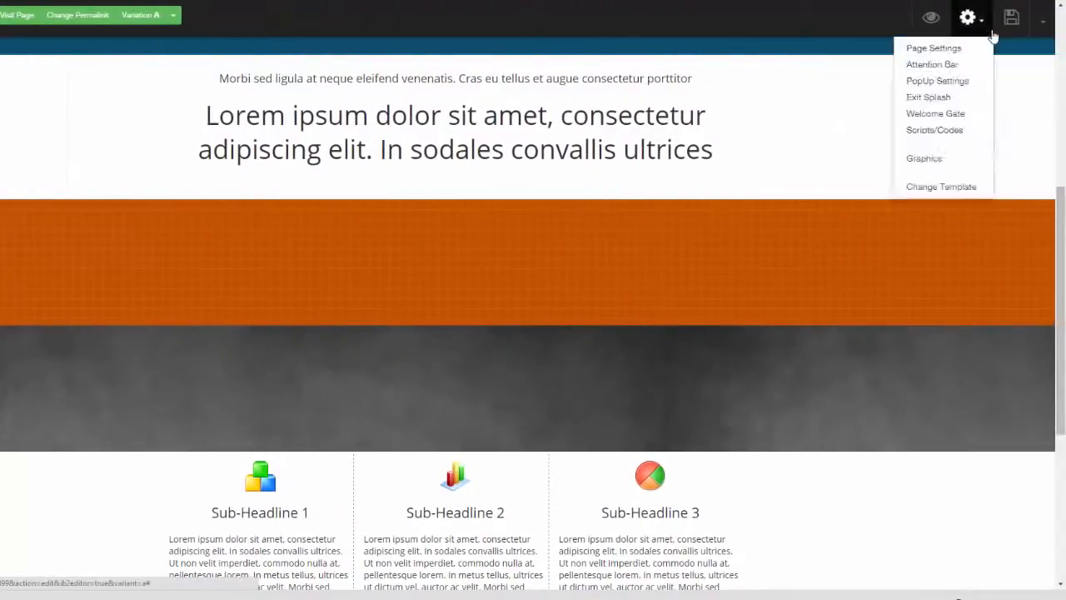
click(946, 67)
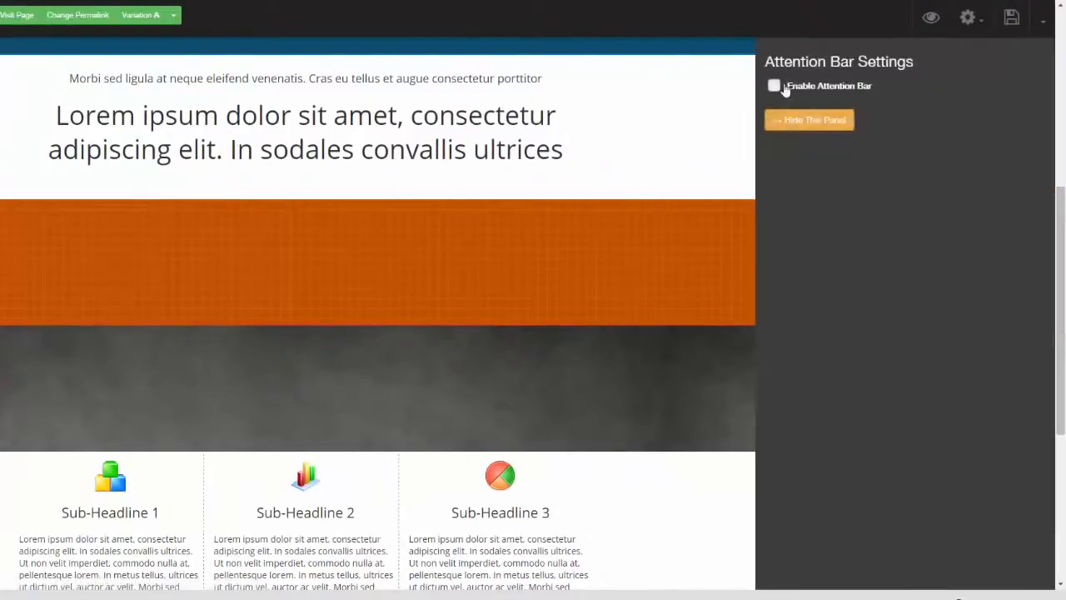
click(773, 86)
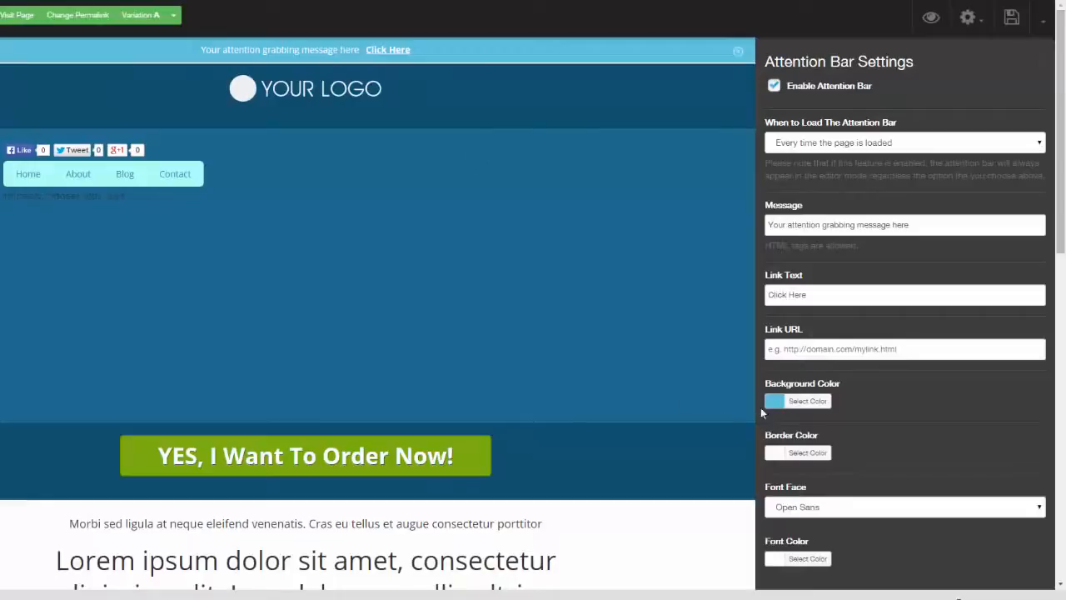
click(787, 401)
click(771, 508)
click(756, 551)
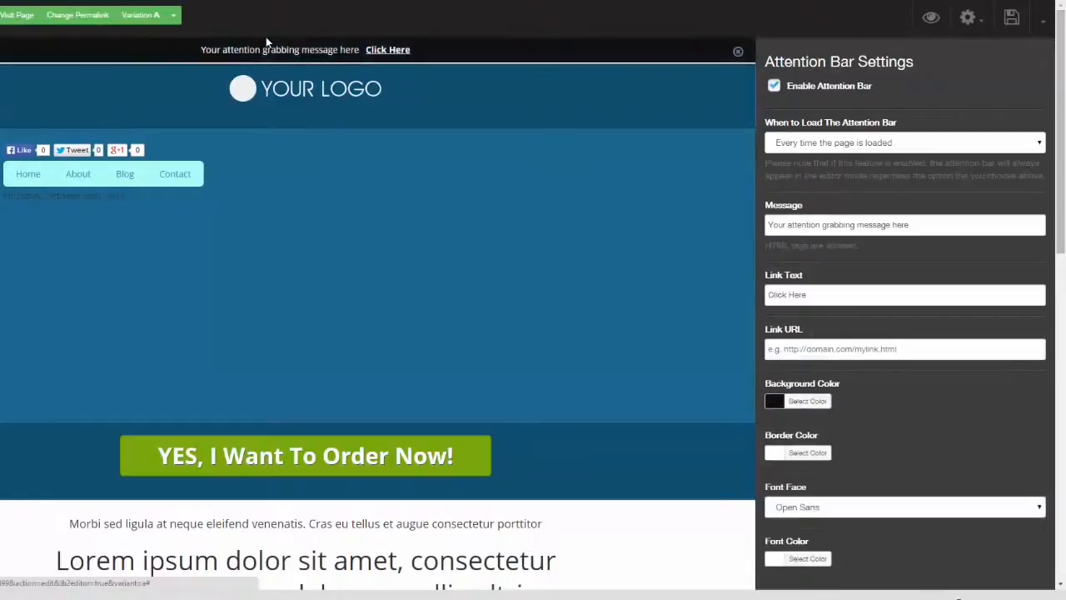
click(1045, 67)
Step: View the pop-up's loading frequency options and the Welcome Gate settings without enabling either feature
click(977, 20)
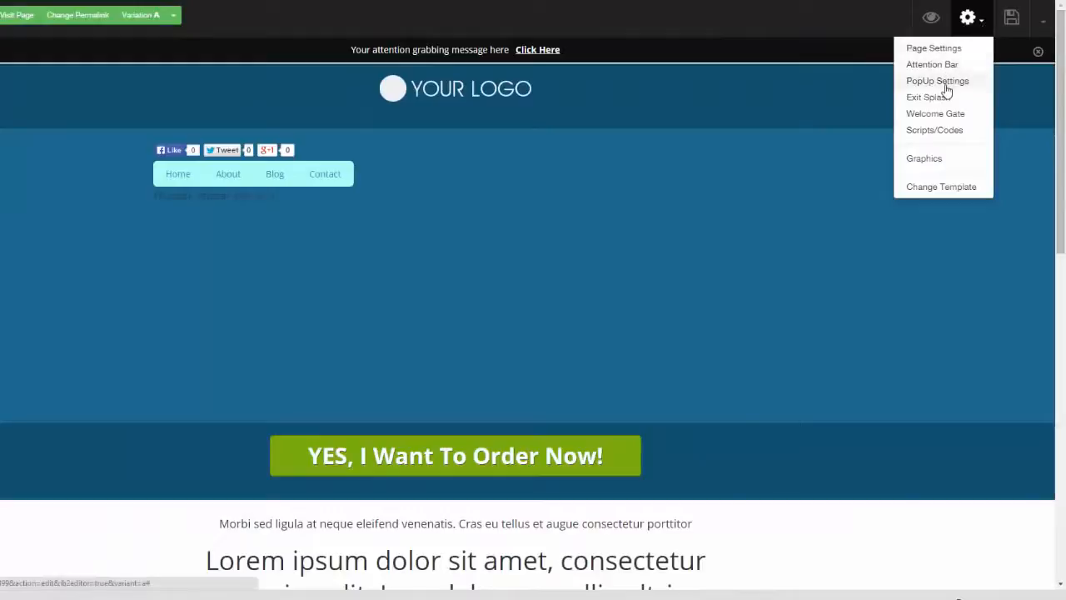
click(945, 84)
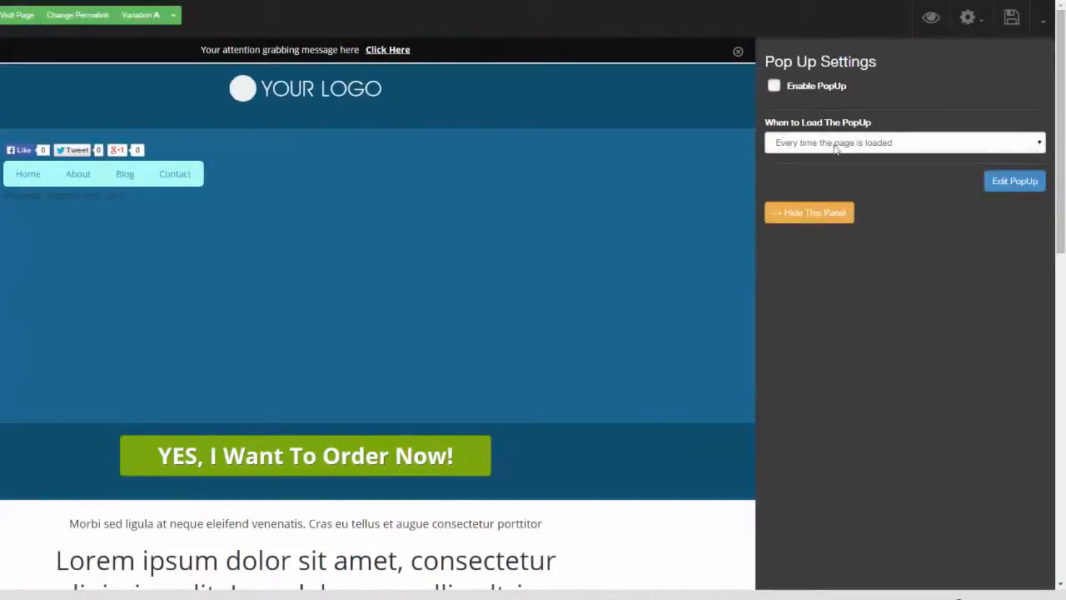
click(964, 143)
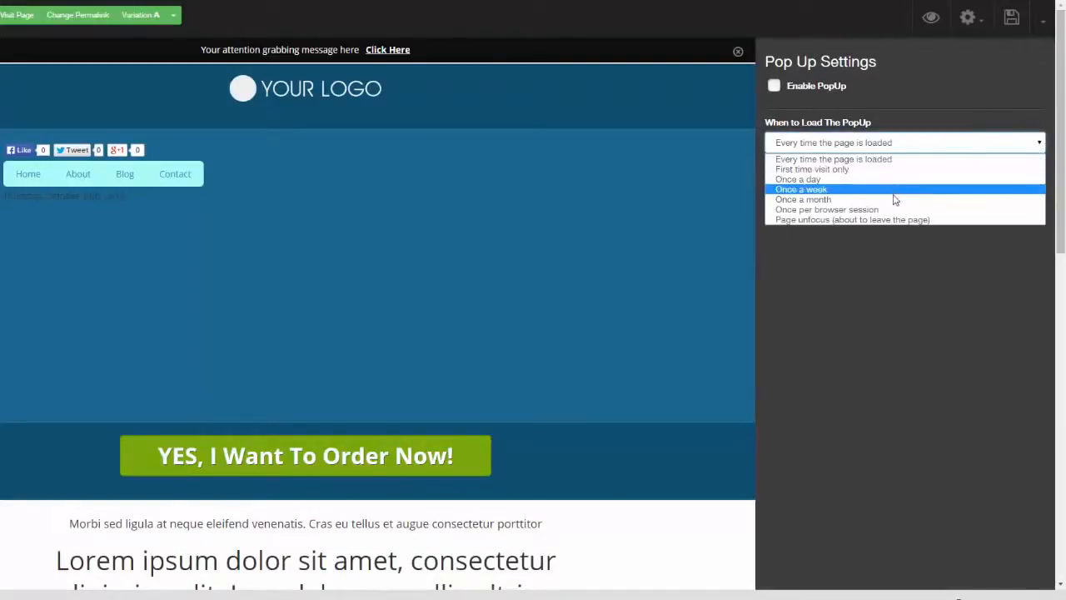
click(893, 273)
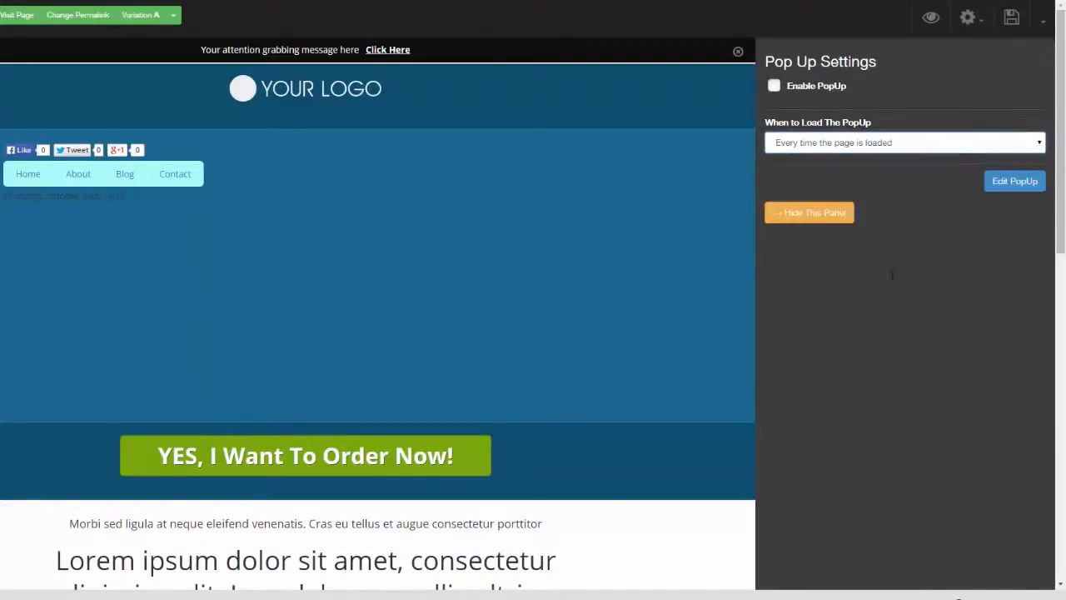
click(1041, 69)
click(976, 23)
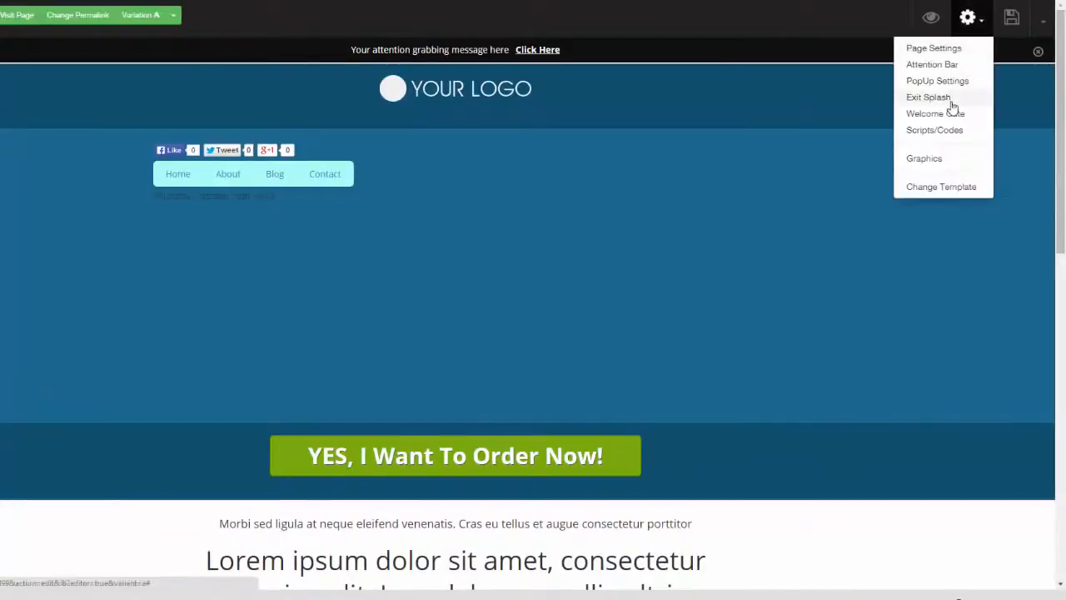
click(956, 119)
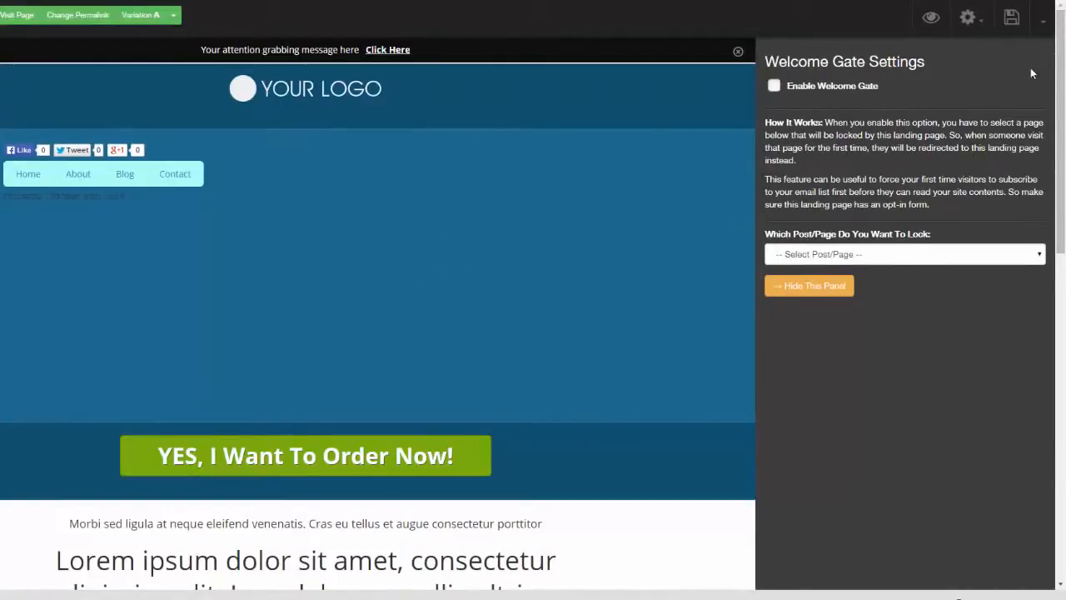
Step: Insert the red "Send Me The Video" and yellow "Get The FREE Report!" button graphics in the blue section below the menu
click(973, 19)
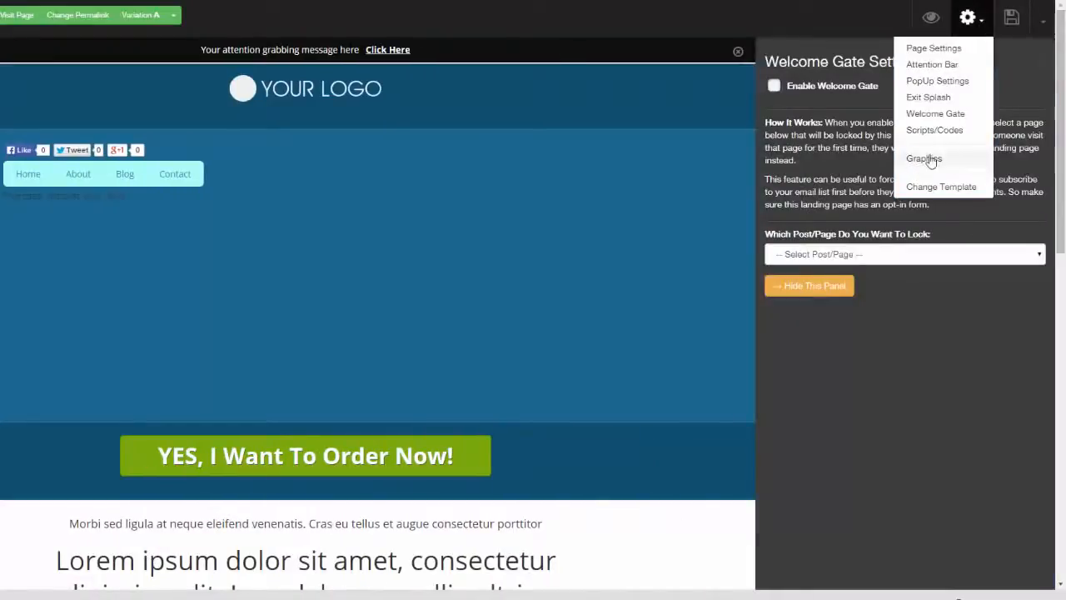
click(931, 159)
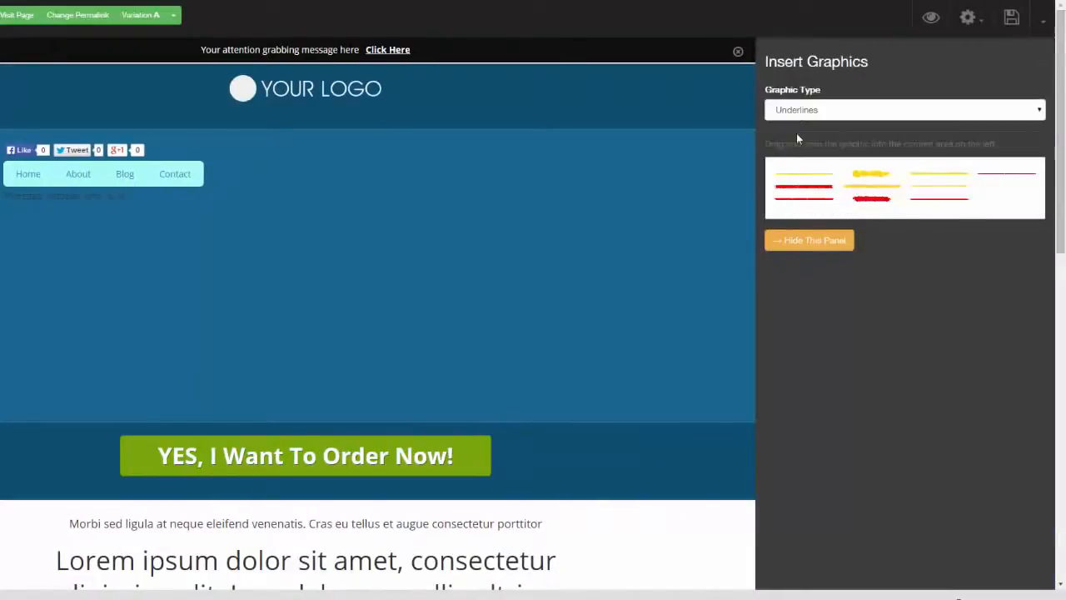
click(1039, 114)
click(999, 147)
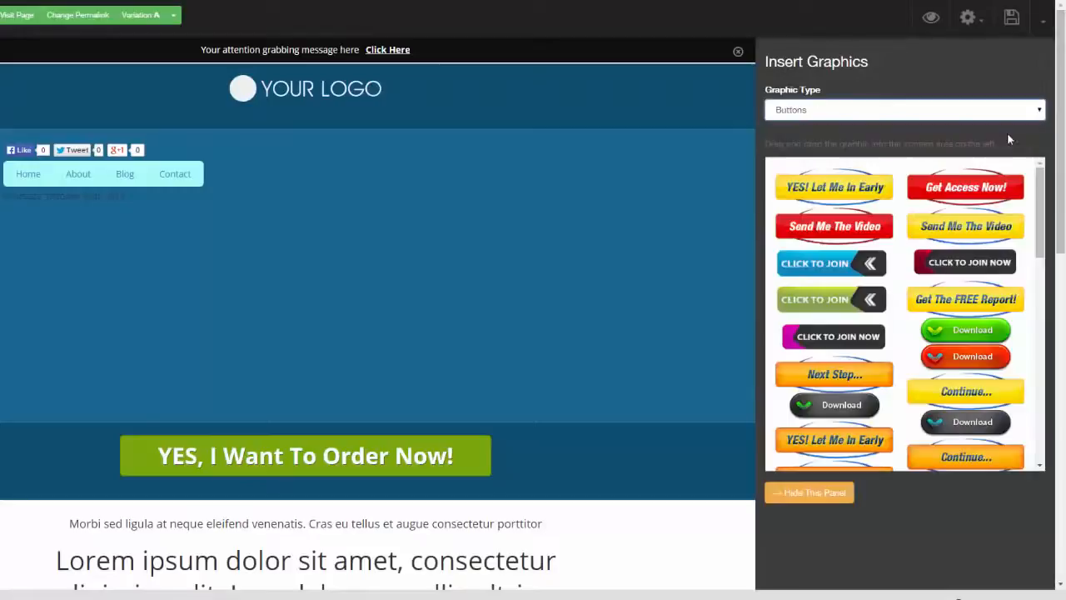
drag(801, 235, 466, 205)
drag(973, 297, 433, 301)
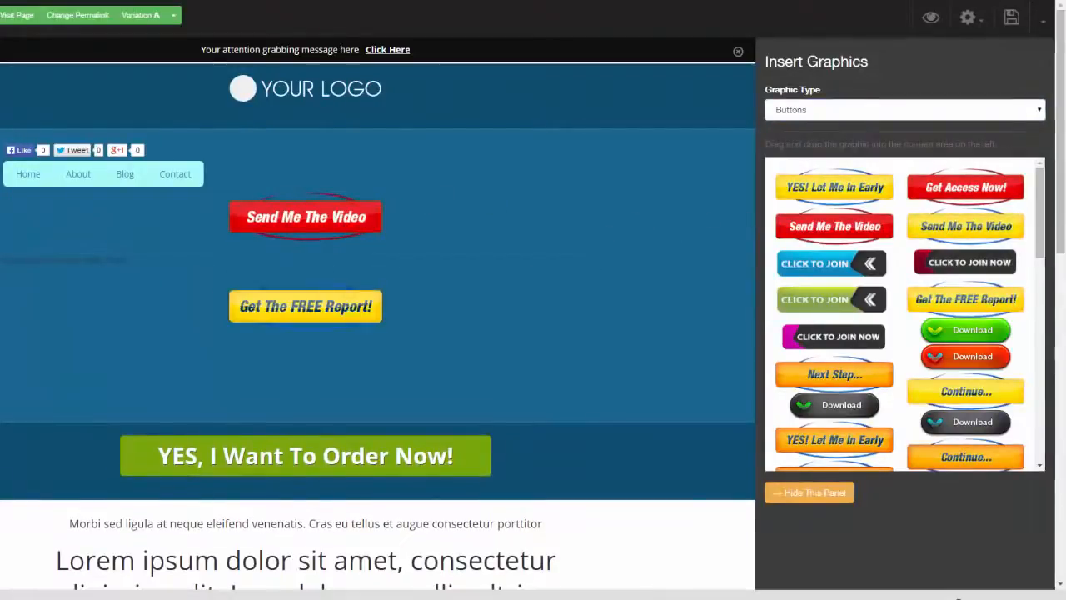
Step: Insert the dark red double-chevron arrow graphic above the "Send Me The Video" button, browsing the Bigicons and Highlights graphics first
click(1037, 111)
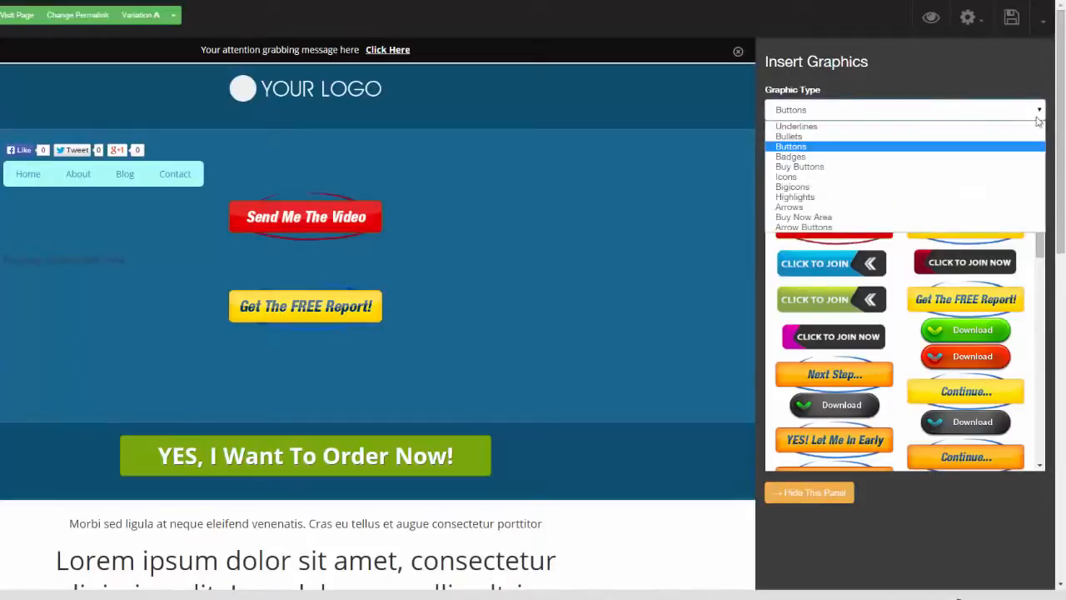
click(966, 188)
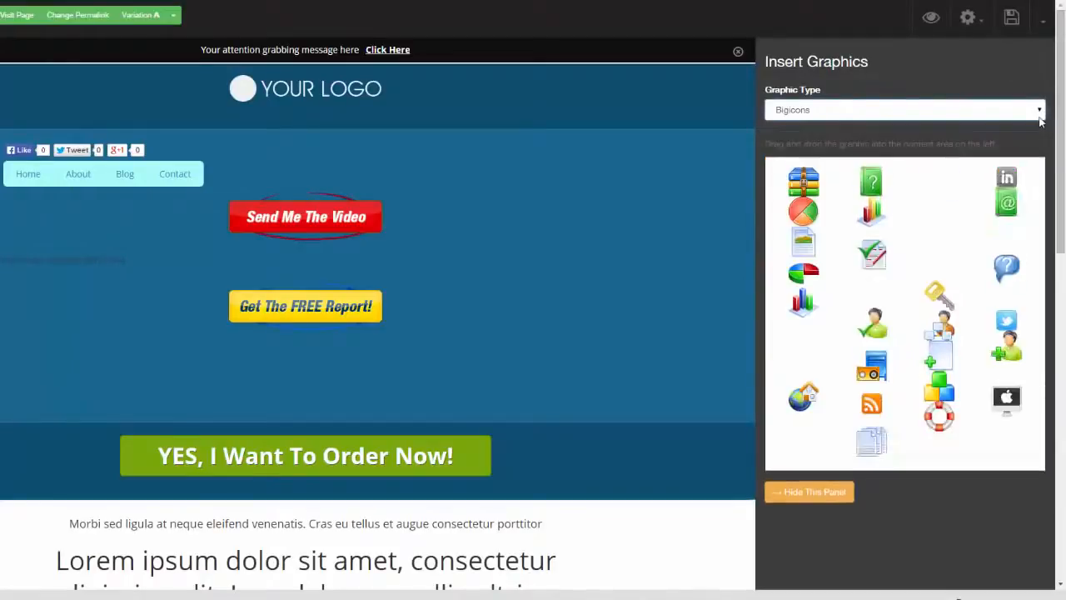
click(1038, 111)
click(957, 196)
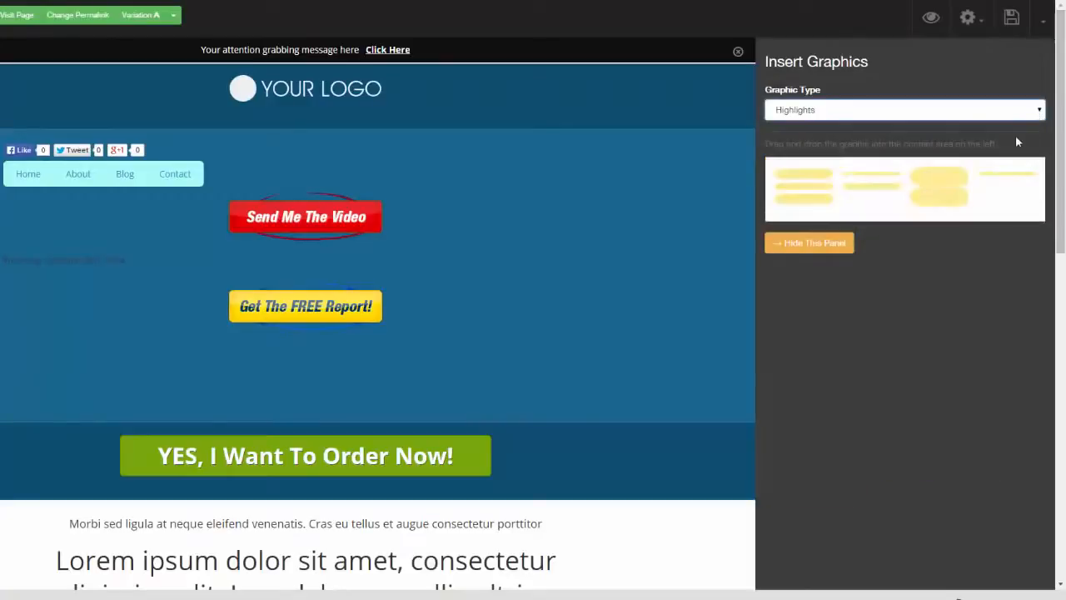
click(1039, 110)
click(958, 208)
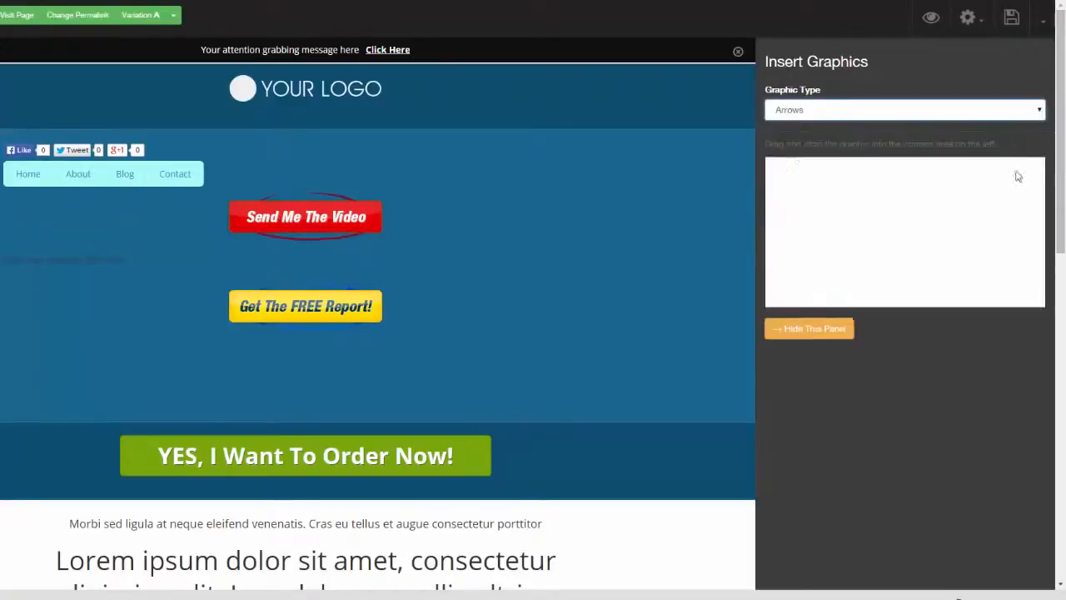
drag(937, 229, 546, 271)
click(319, 292)
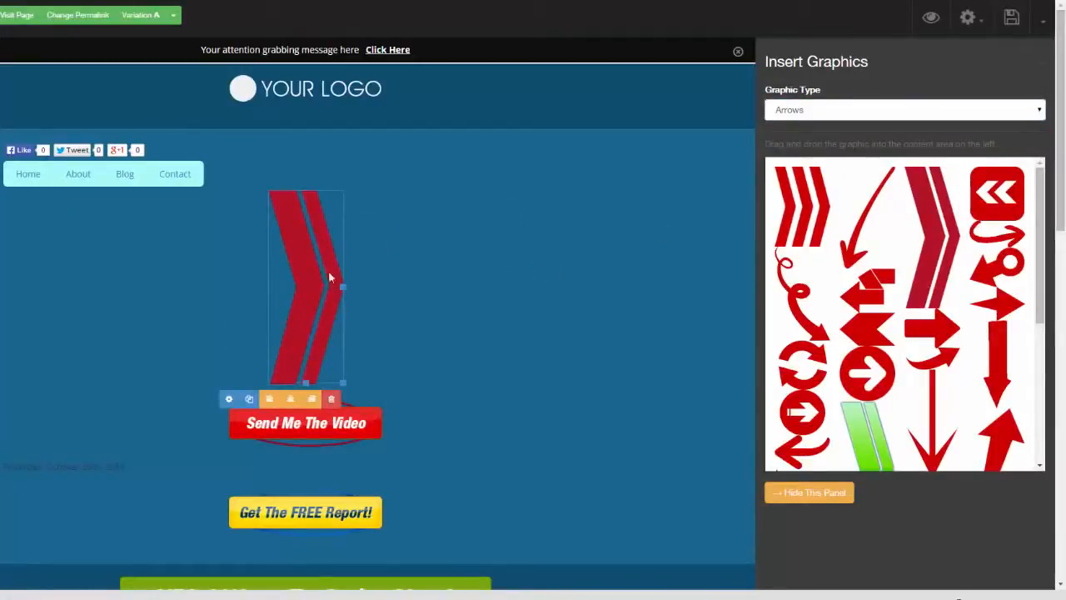
Step: Examine the image settings of the red arrow graphic and the page's publishing and template-saving options
click(231, 400)
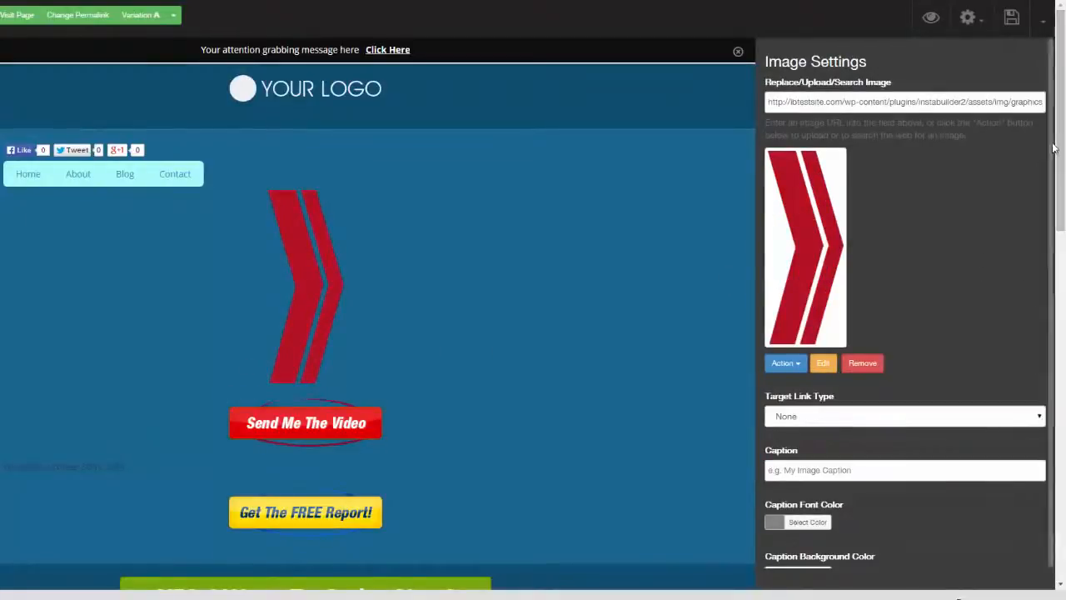
scroll(1051, 241, down, 3)
scroll(1051, 255, up, 3)
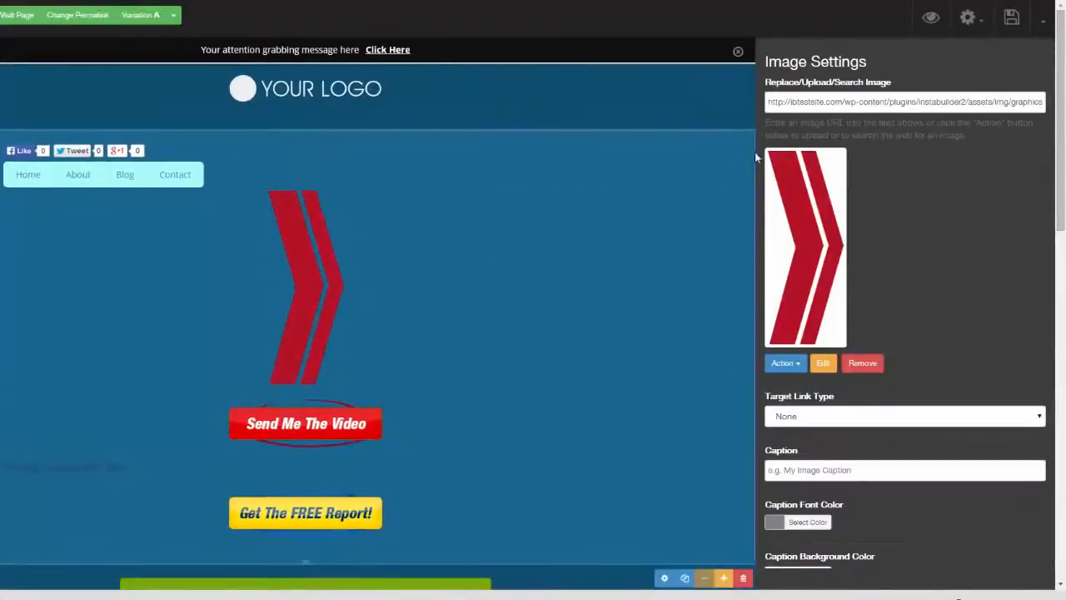
click(1041, 25)
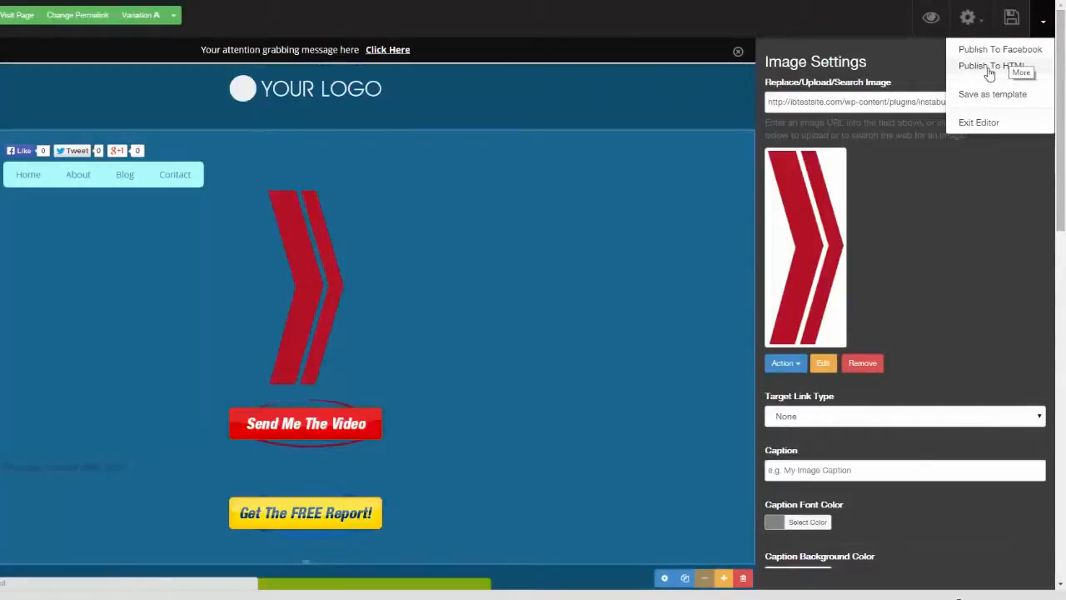
Step: Change the page template to the squeeze page with the beach sunset background and the free report box
click(983, 25)
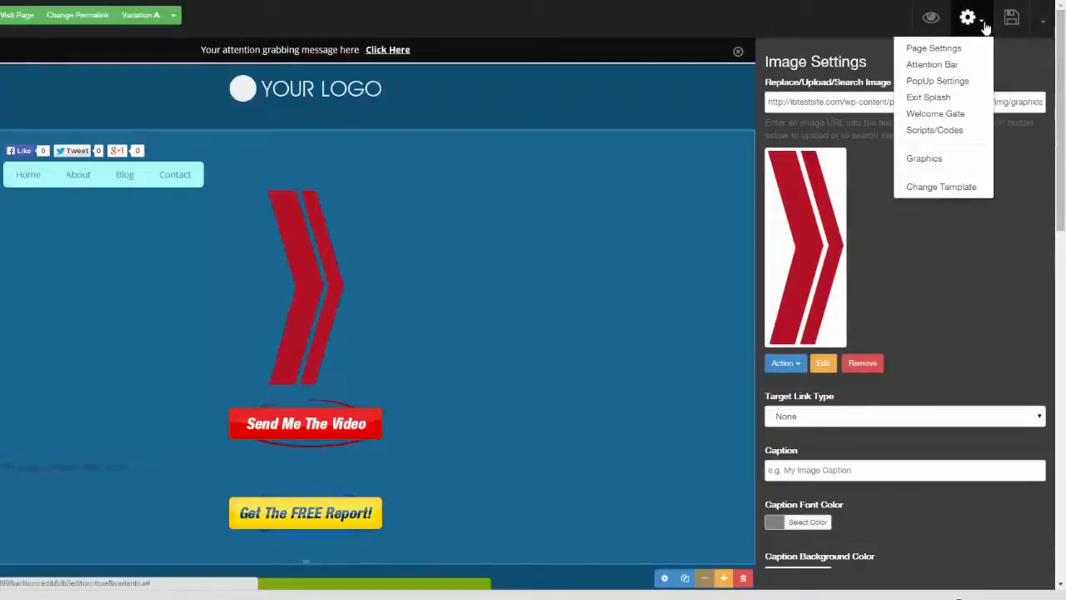
click(949, 187)
click(479, 97)
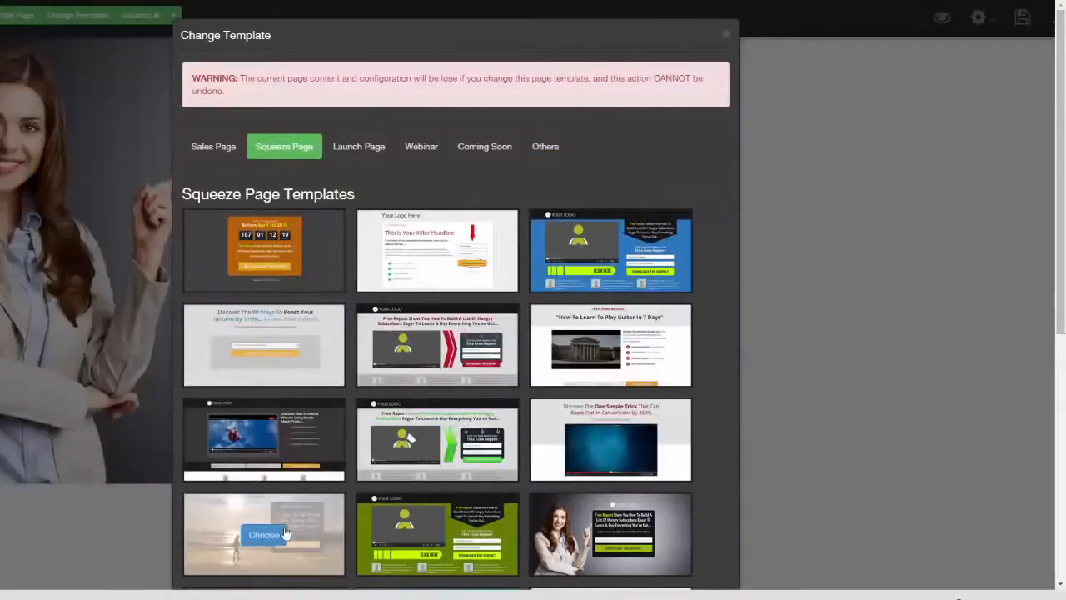
click(284, 533)
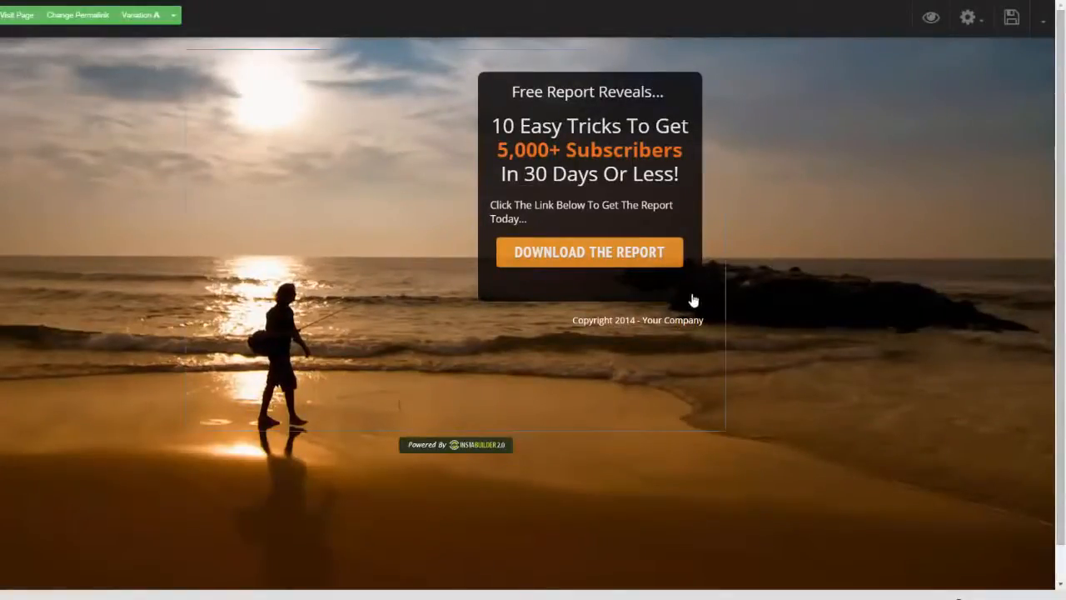
Step: Enable a display delay for the dark "Free Report Reveals..." box and raise its delay seconds above zero
mouse_move(691, 302)
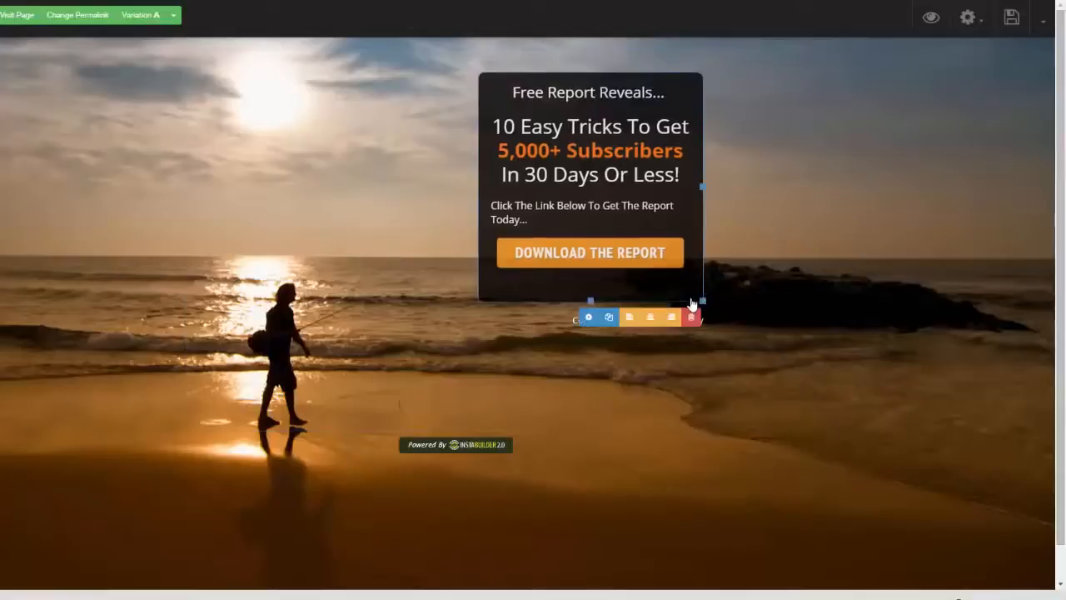
click(588, 317)
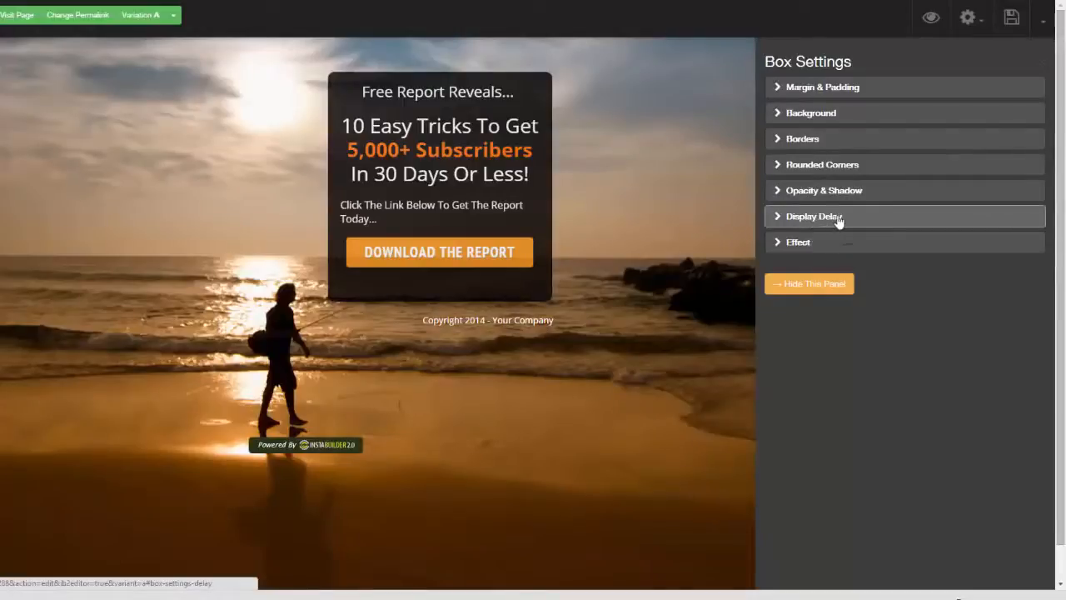
click(772, 220)
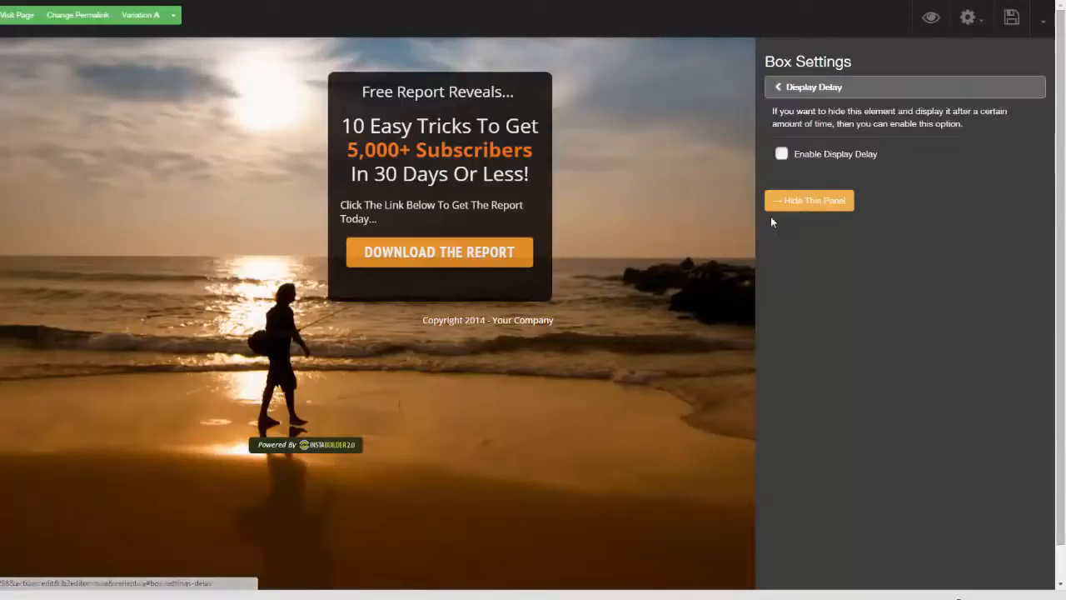
click(780, 154)
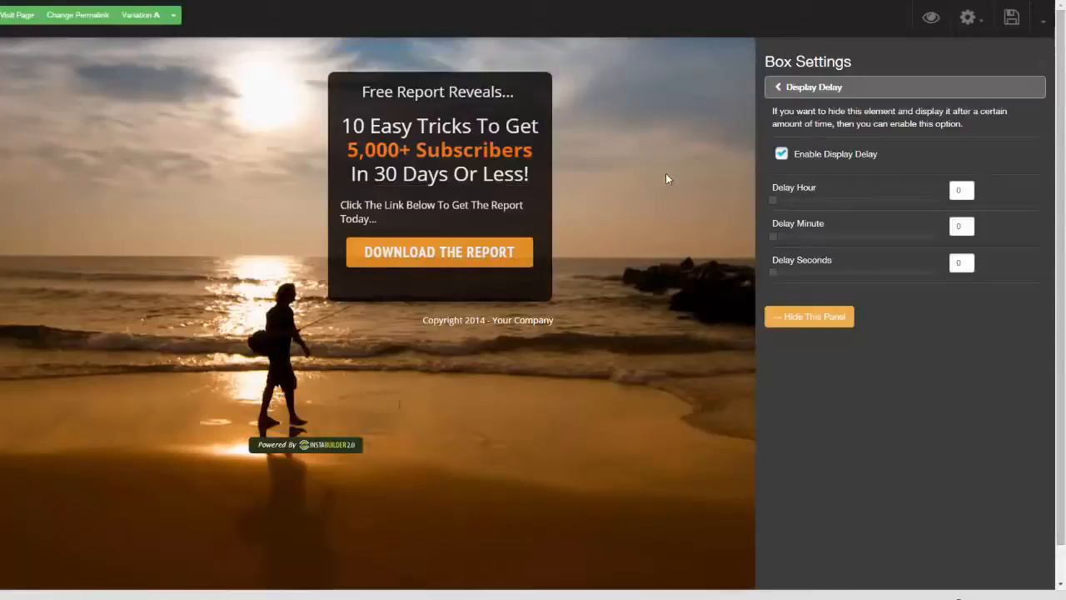
drag(777, 273, 804, 274)
click(775, 88)
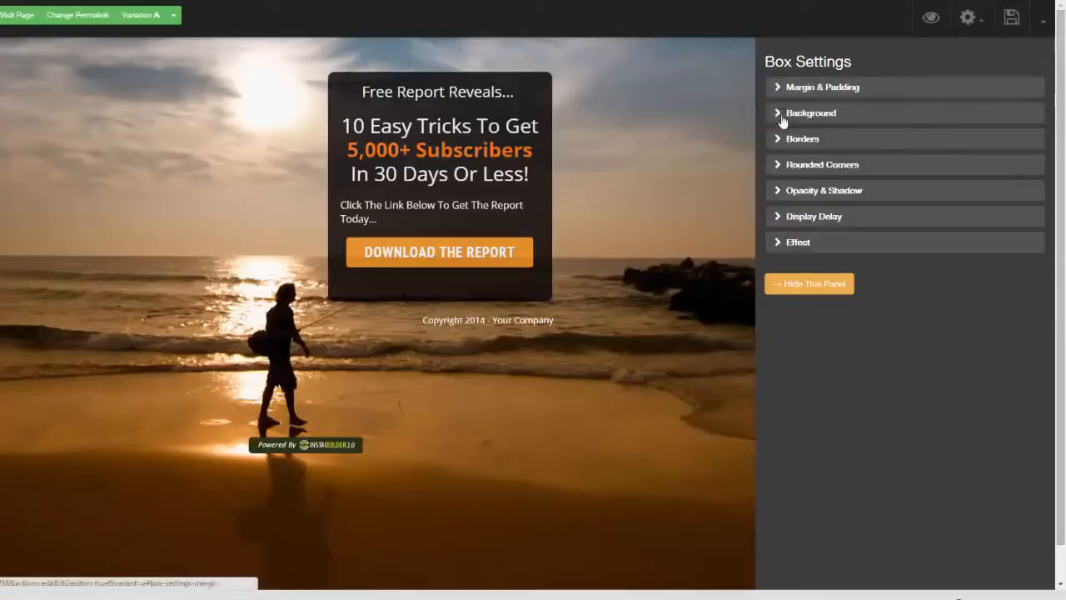
Step: Examine the display animation effects available for the free report box
click(774, 248)
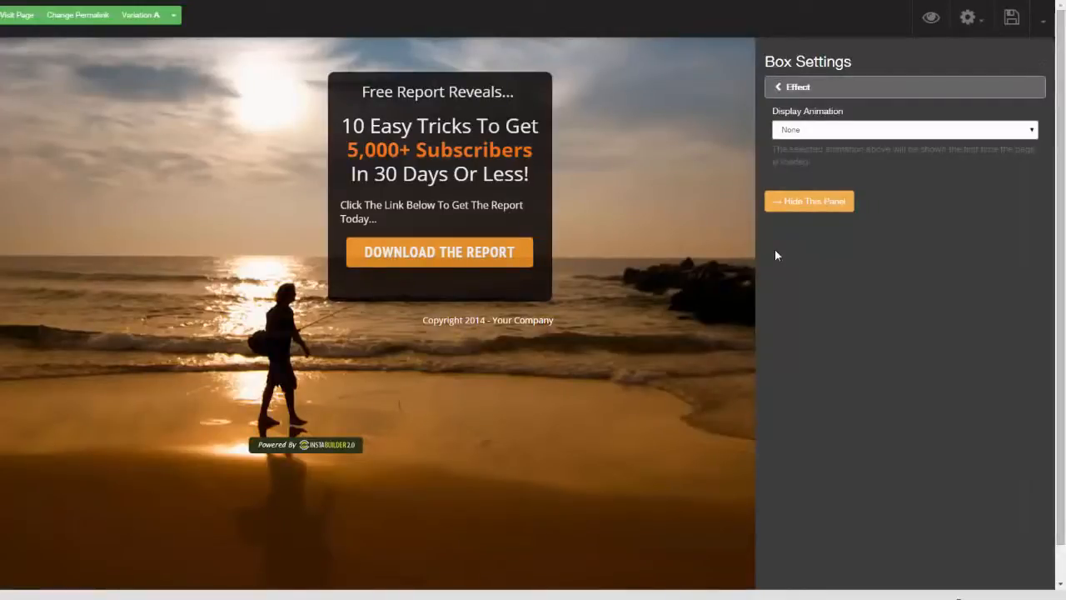
click(1030, 130)
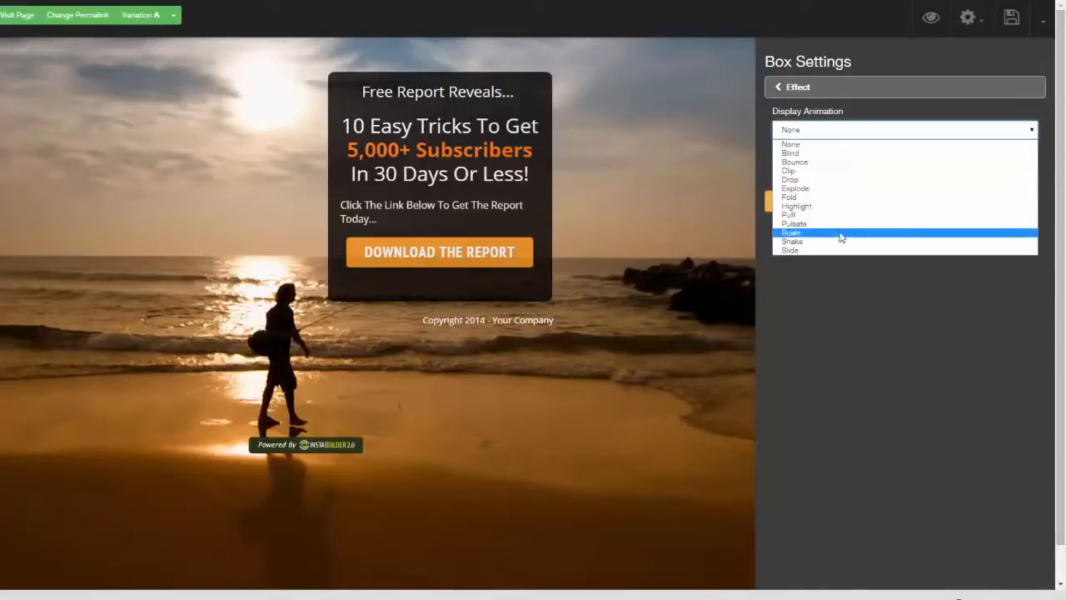
click(875, 316)
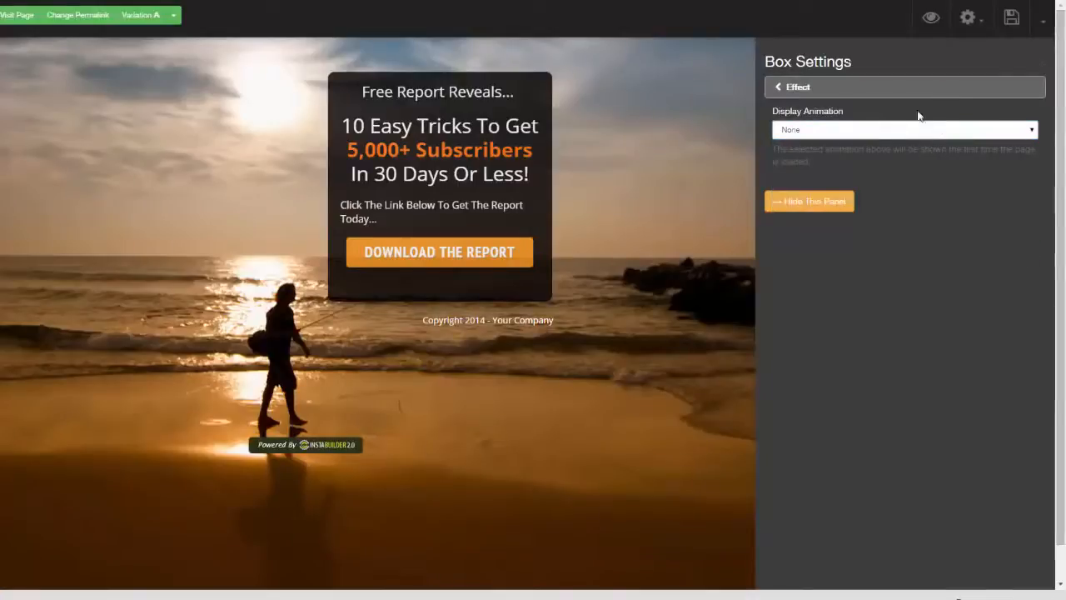
Step: Preview the beach squeeze page and relaunch it in the InstaBuilder 2.0 editor
click(1015, 25)
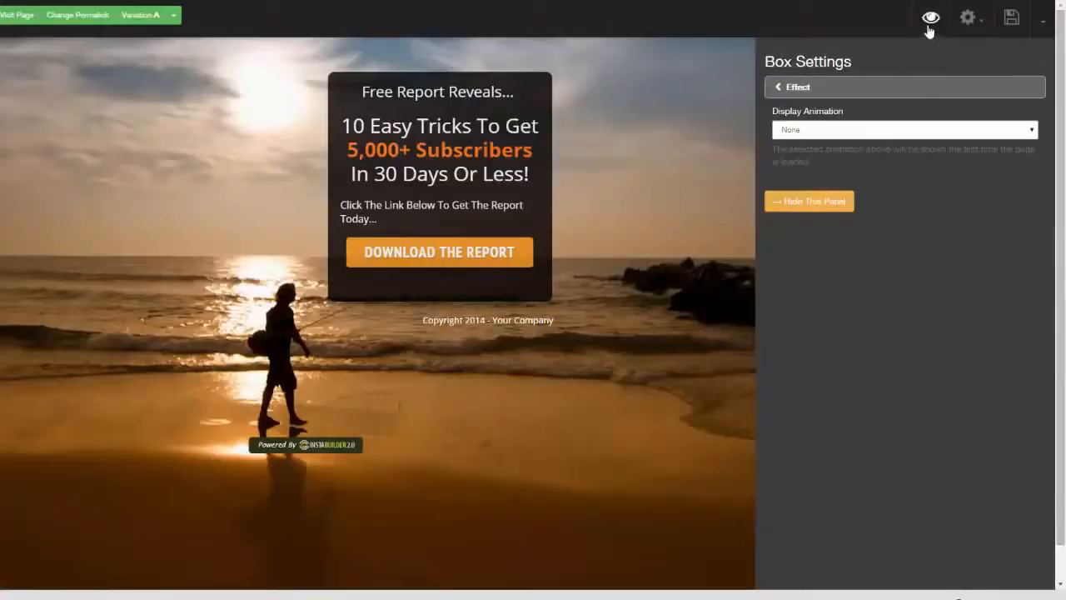
click(930, 19)
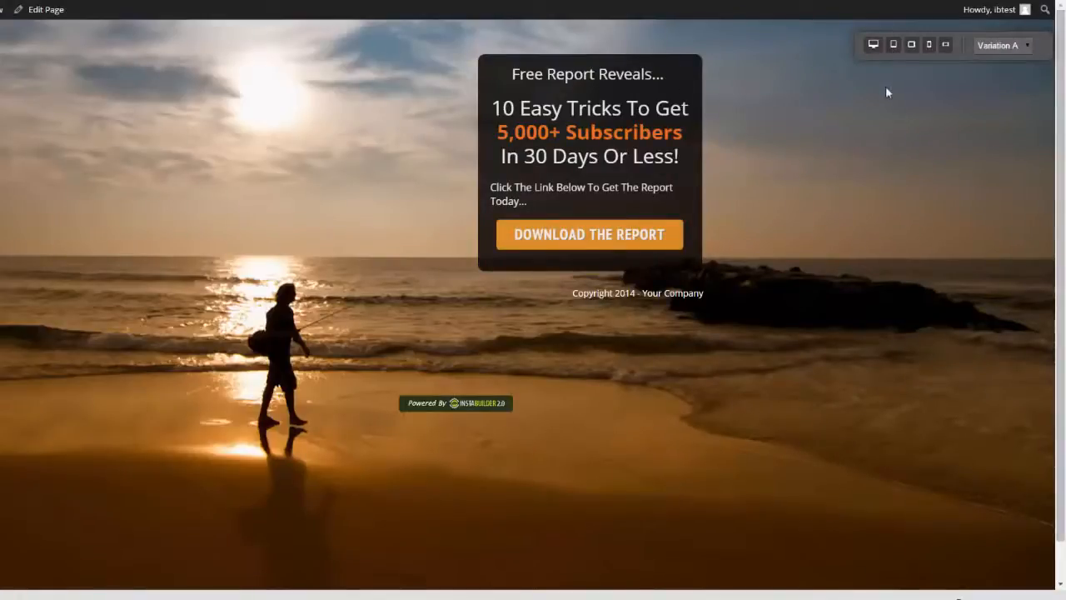
click(58, 9)
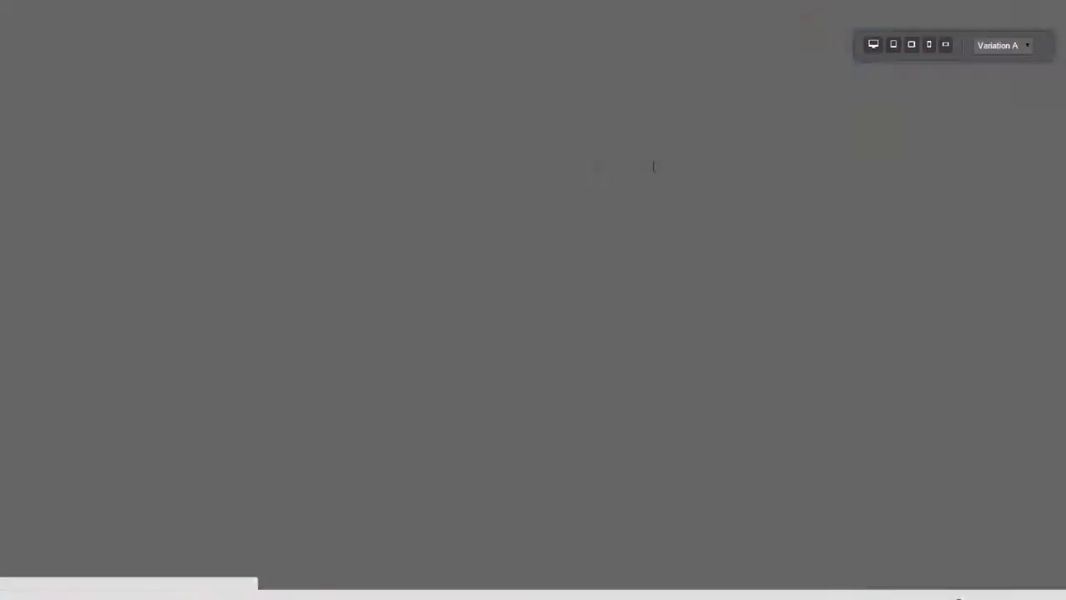
click(947, 165)
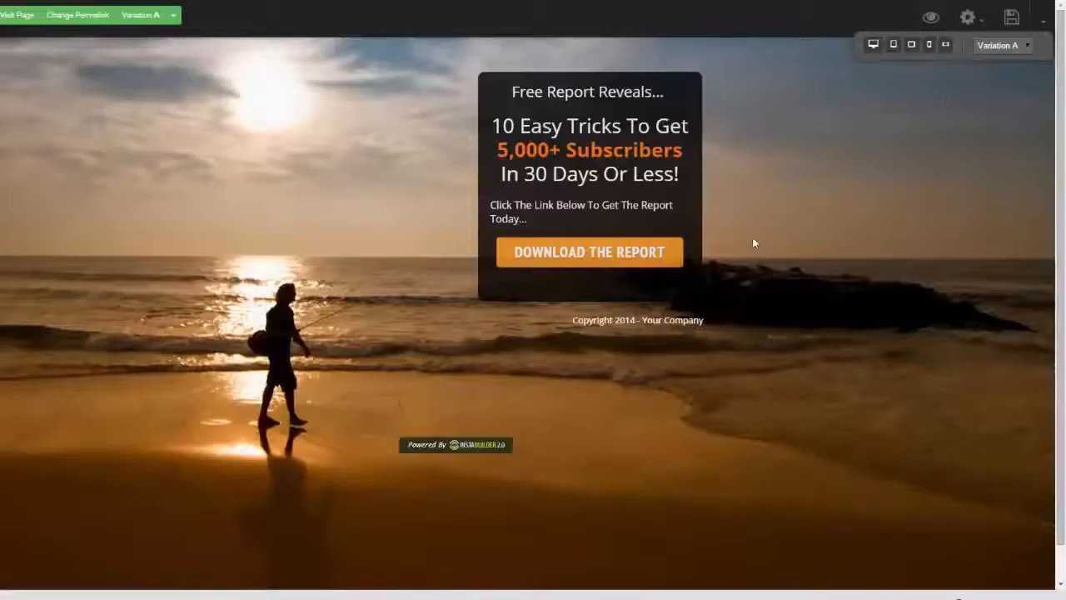
Step: Align the dark free report box to the left, back to the right, and finally to the centre
mouse_move(694, 303)
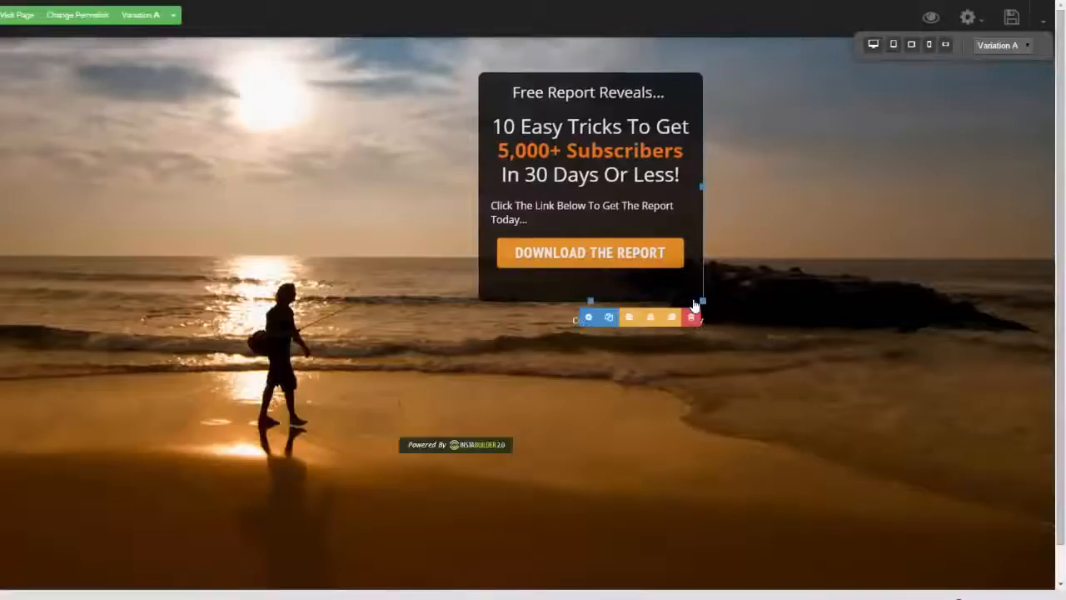
click(652, 319)
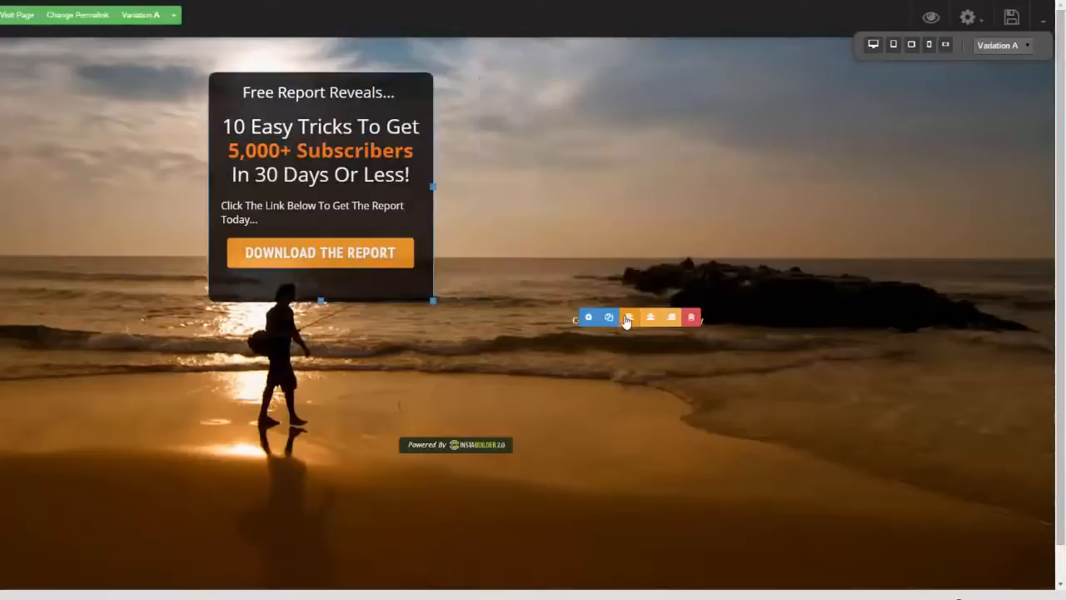
click(403, 318)
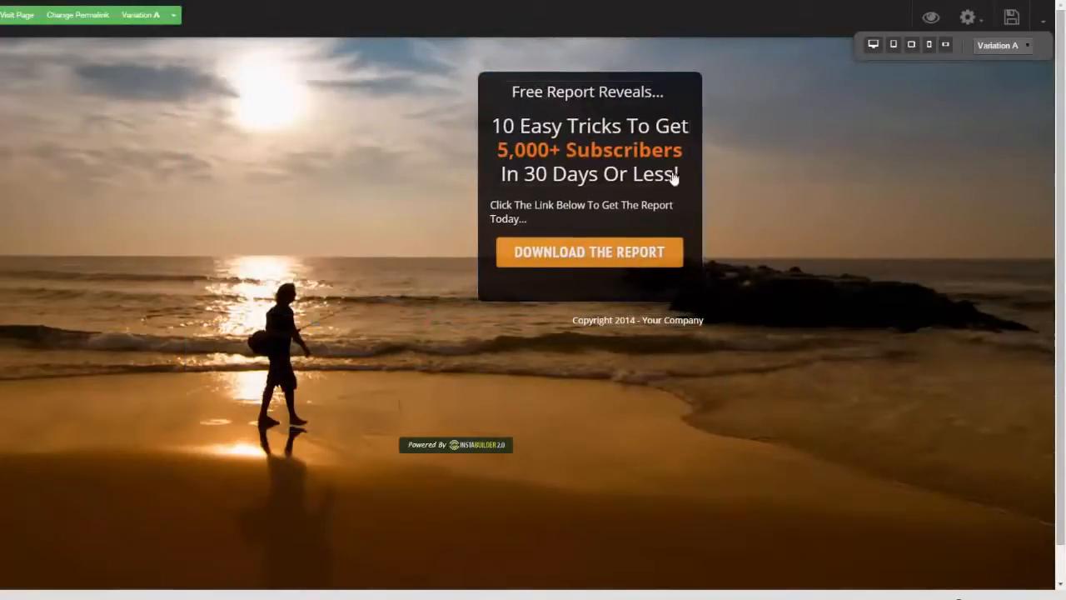
click(650, 317)
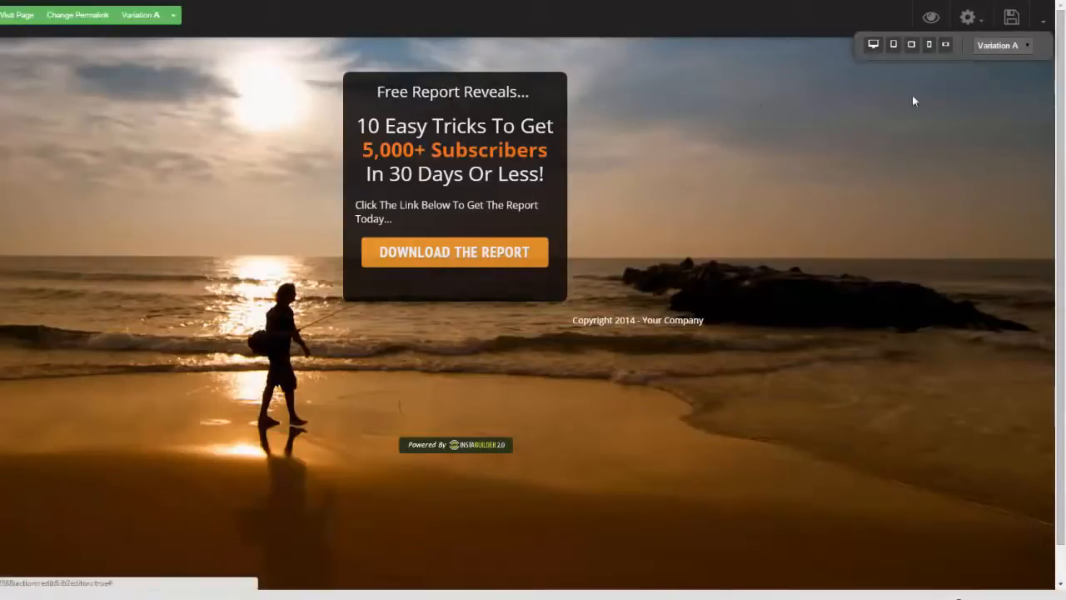
Step: Exit the page editor and discard the unsaved changes
click(1043, 22)
click(988, 119)
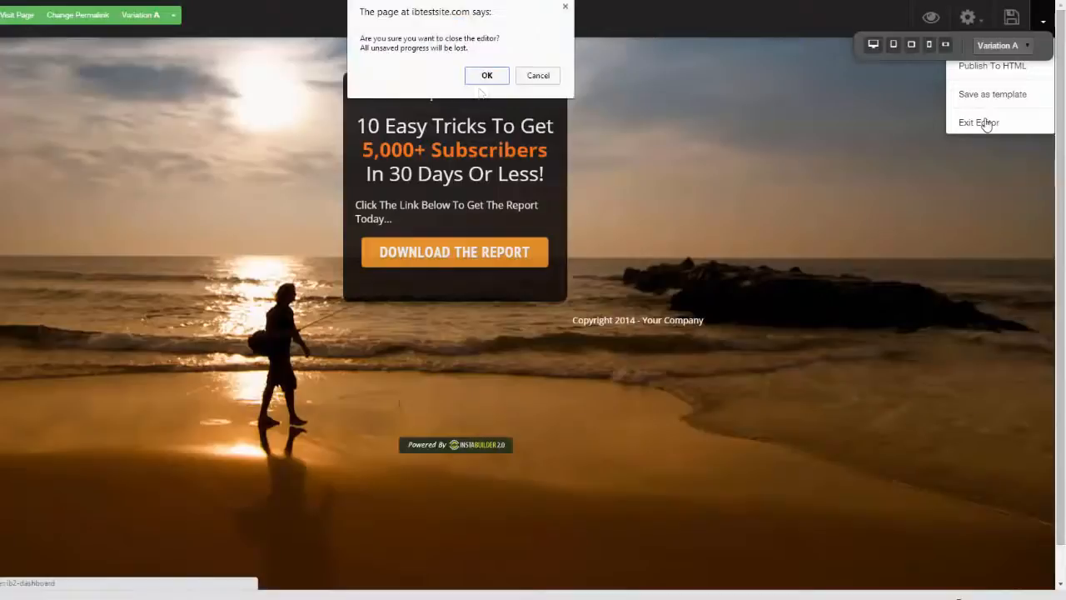
click(488, 75)
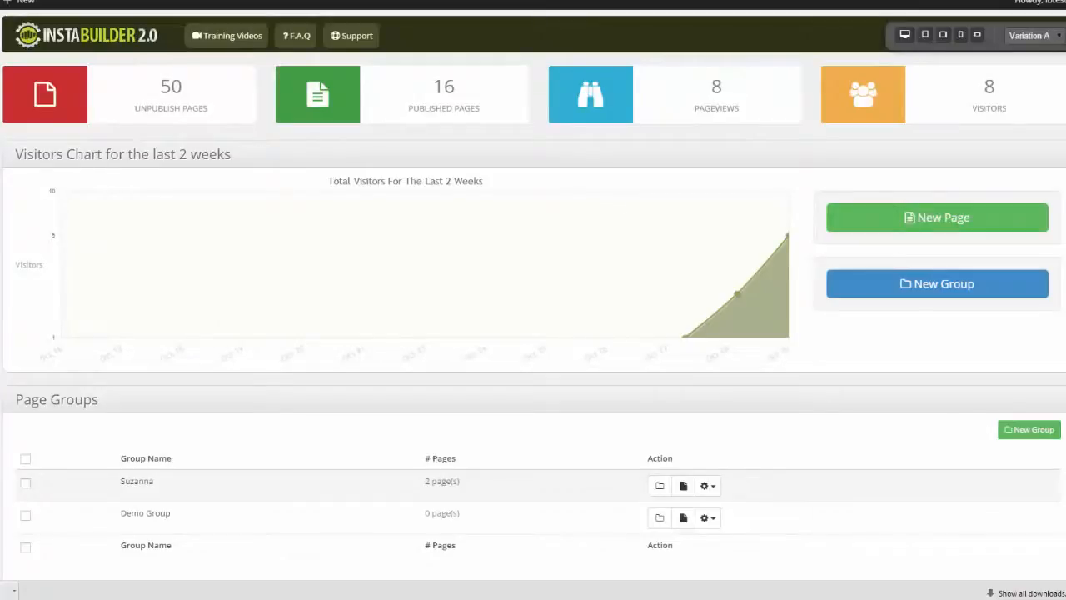
Step: Examine the dashboard's visitors chart, page groups and ungrouped pages, including the actions offered for the first ungrouped page
scroll(533, 300, down, 1)
scroll(533, 300, up, 1)
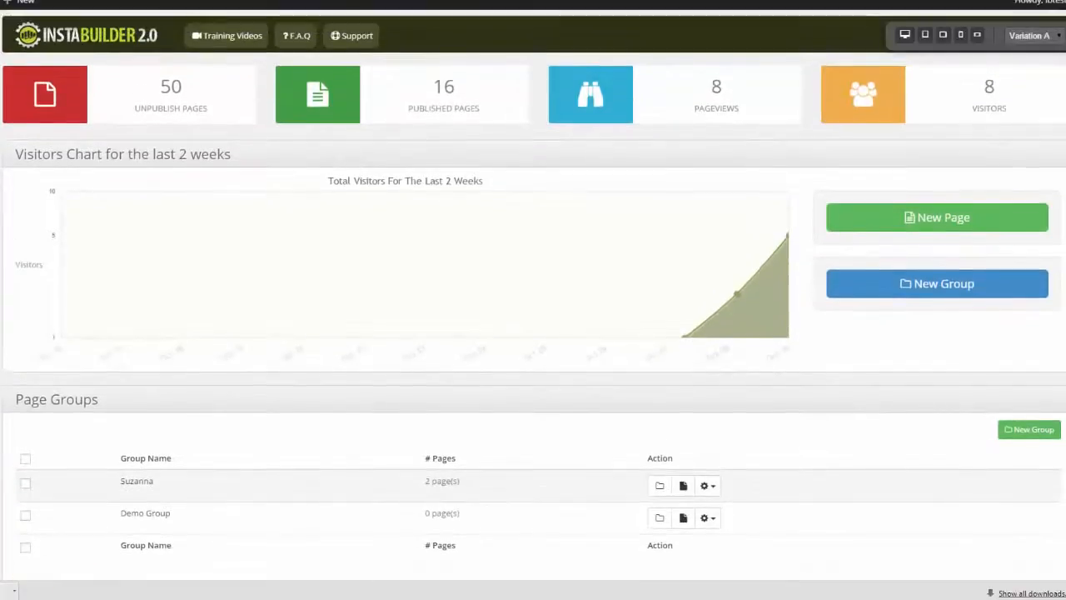
scroll(533, 300, down, 3)
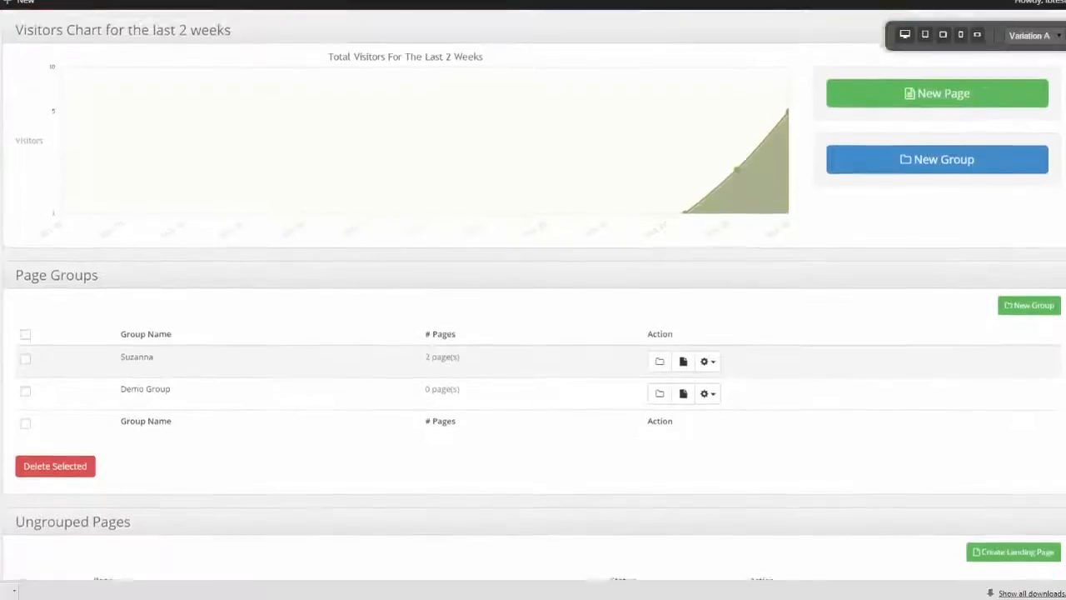
scroll(1055, 184, down, 2)
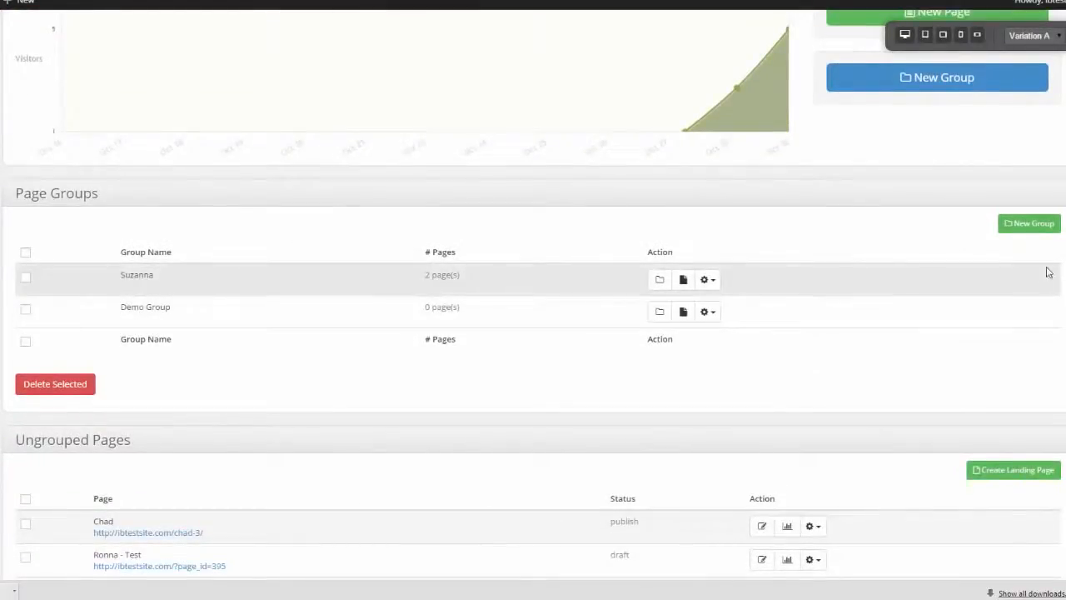
scroll(534, 295, down, 4)
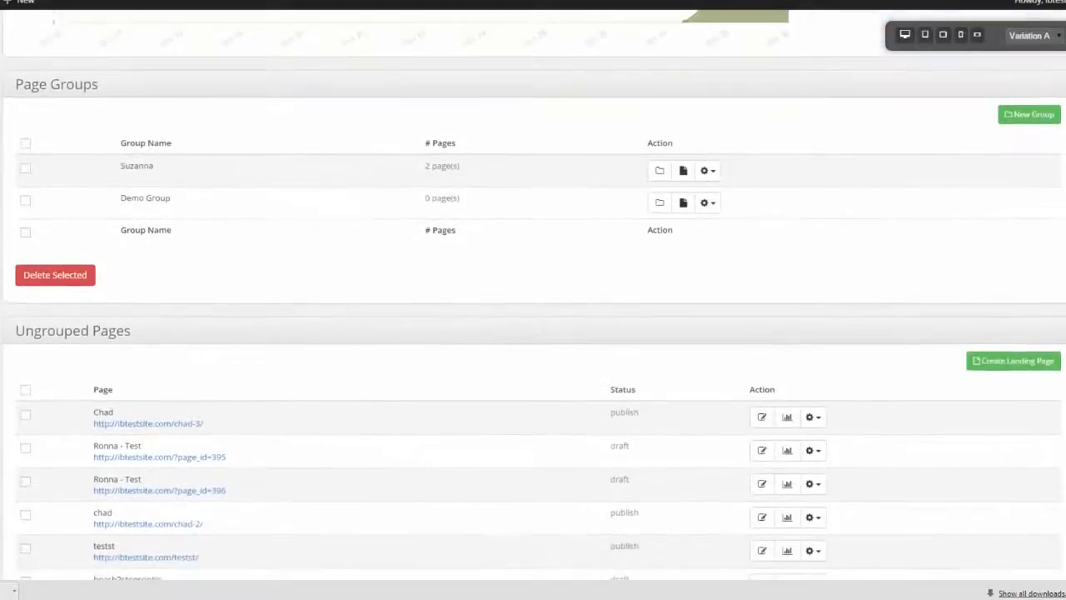
scroll(878, 321, down, 4)
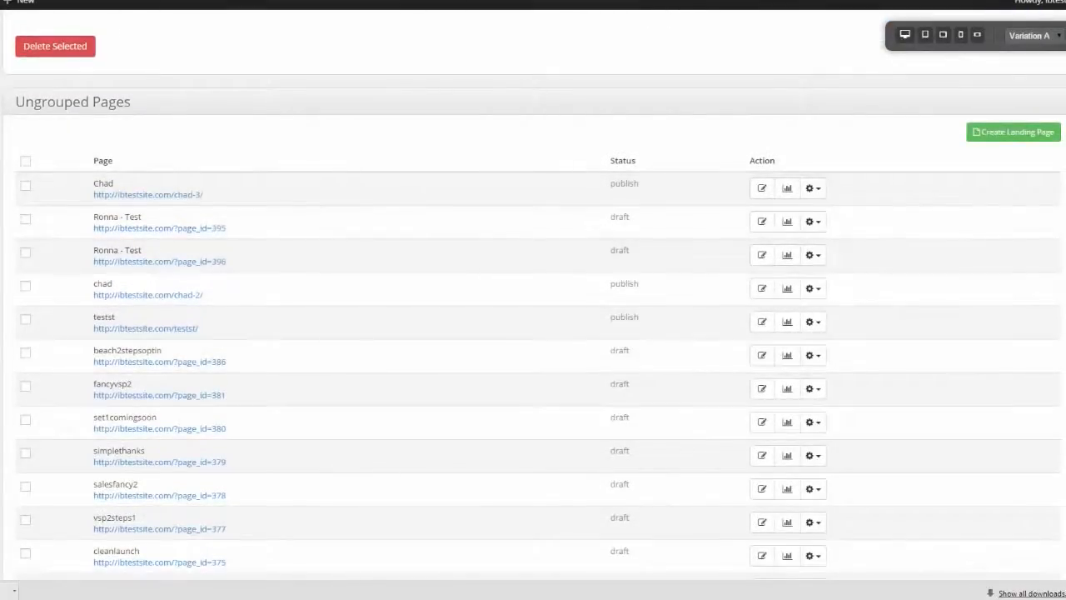
scroll(812, 238, up, 1)
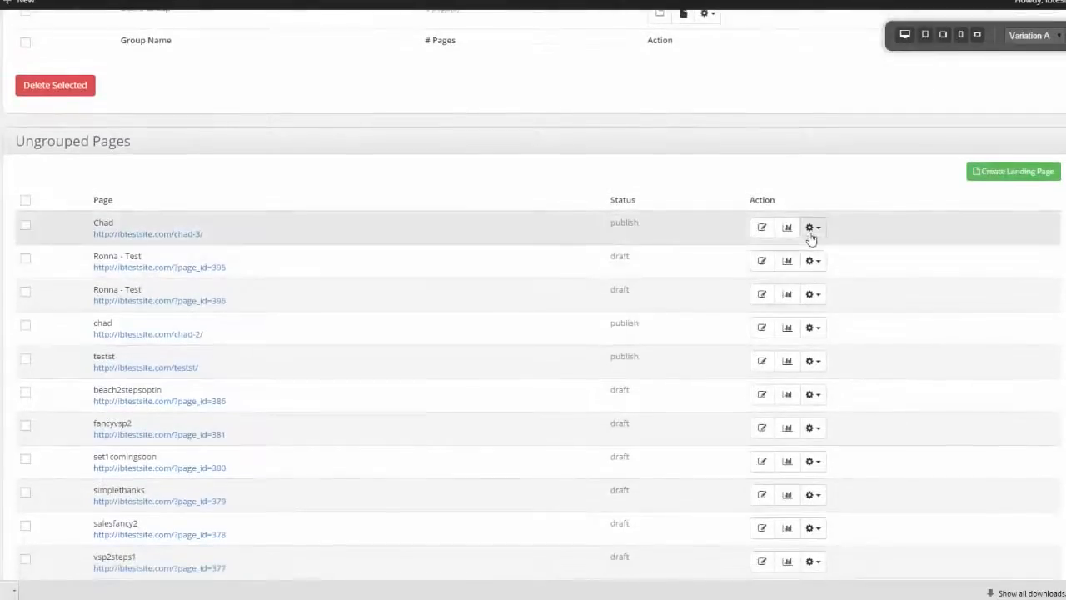
click(814, 228)
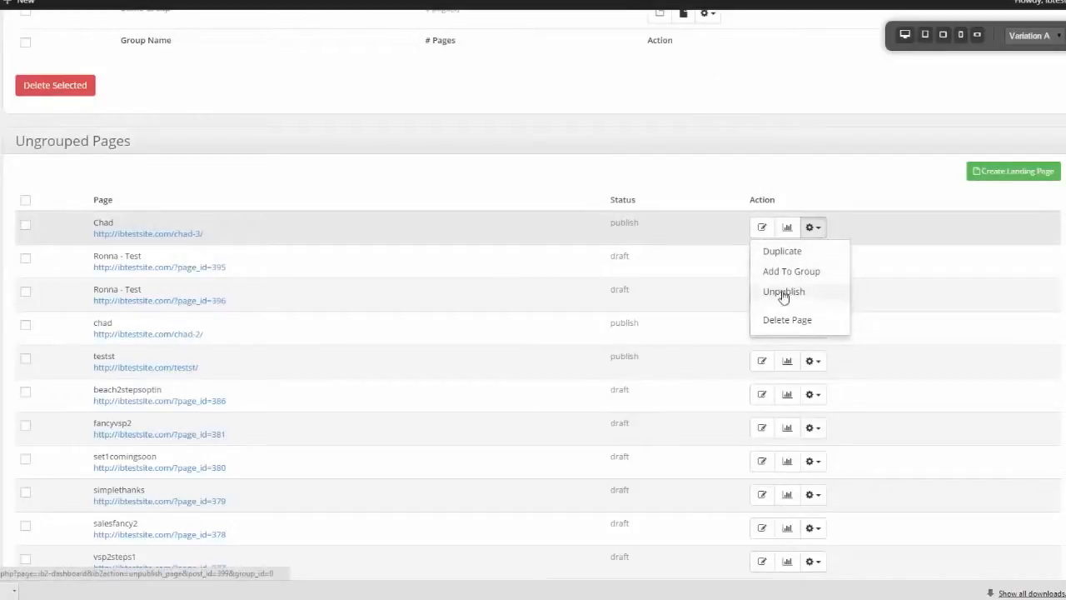
Step: View the statistics of the first ungrouped page, including its visitors chart and variant summary
click(787, 227)
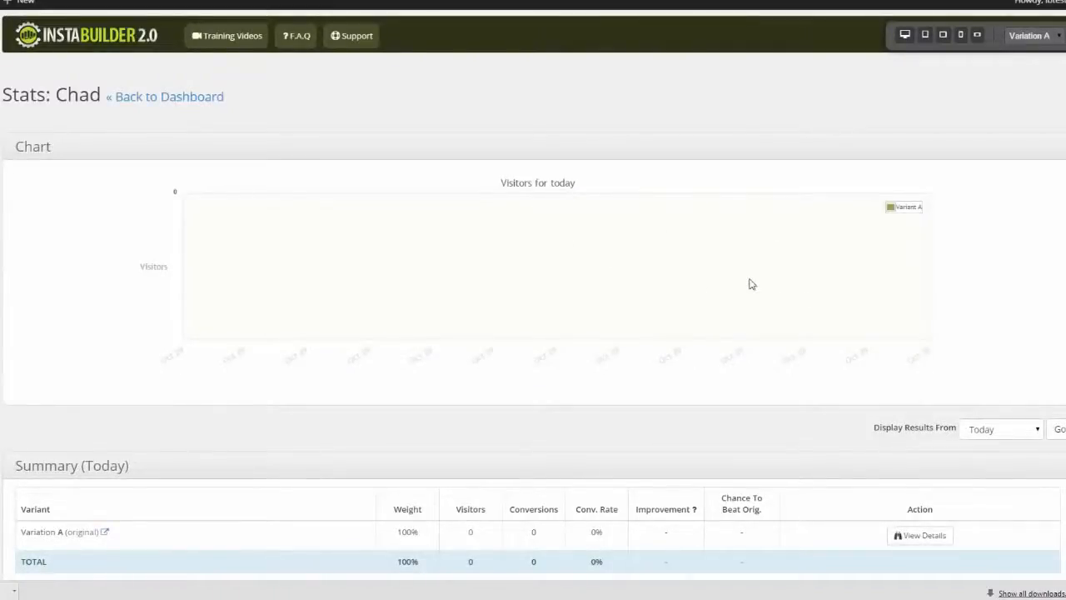
scroll(533, 333, down, 2)
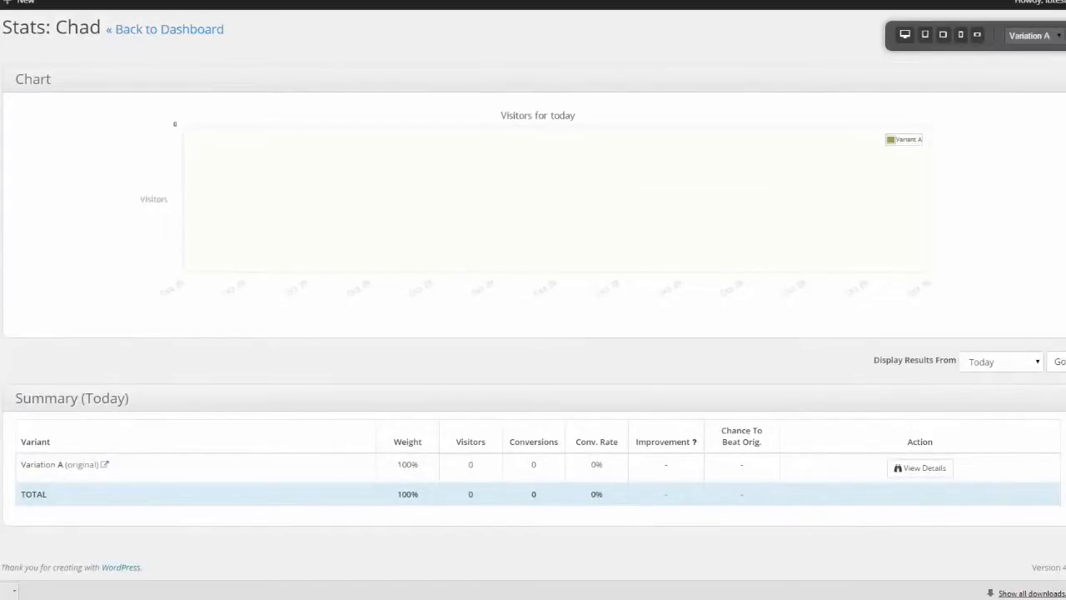
scroll(533, 334, up, 1)
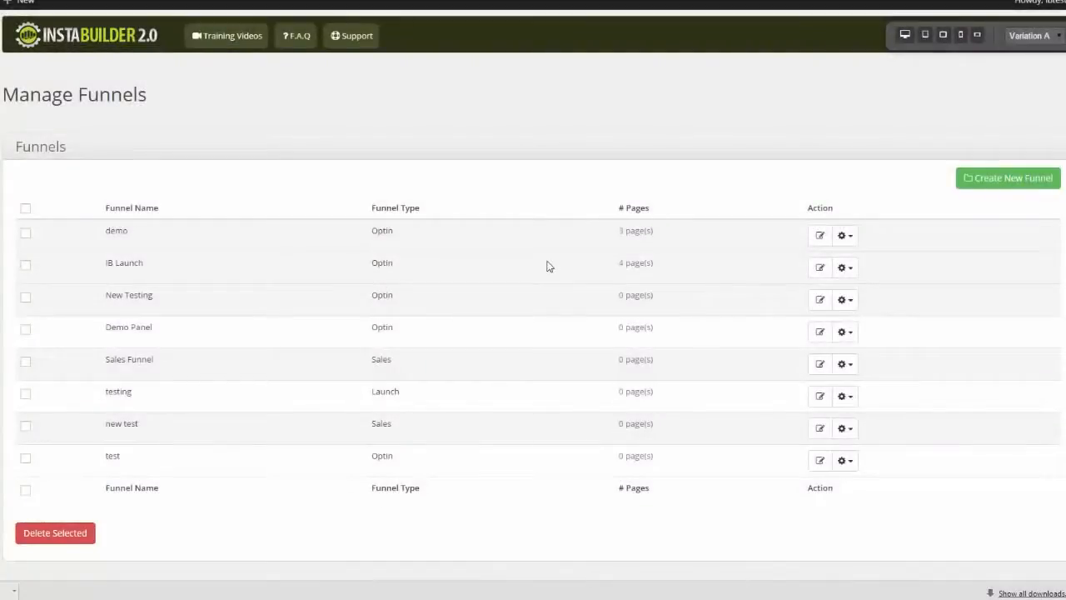
Step: Start a new funnel and name it with the owner's first name followed by "funnel"
click(1012, 178)
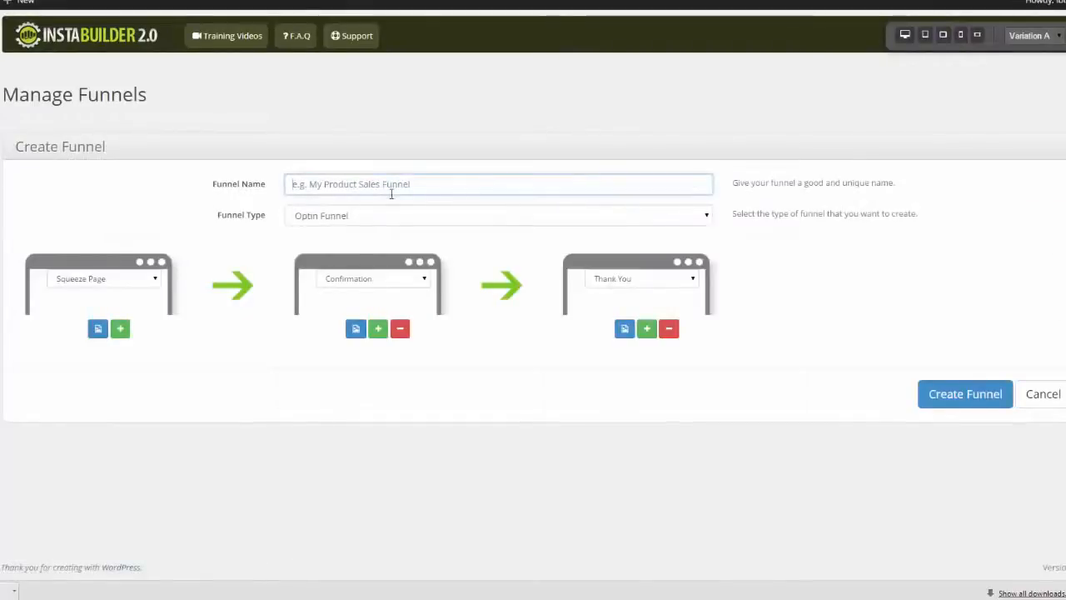
text(chads funn)
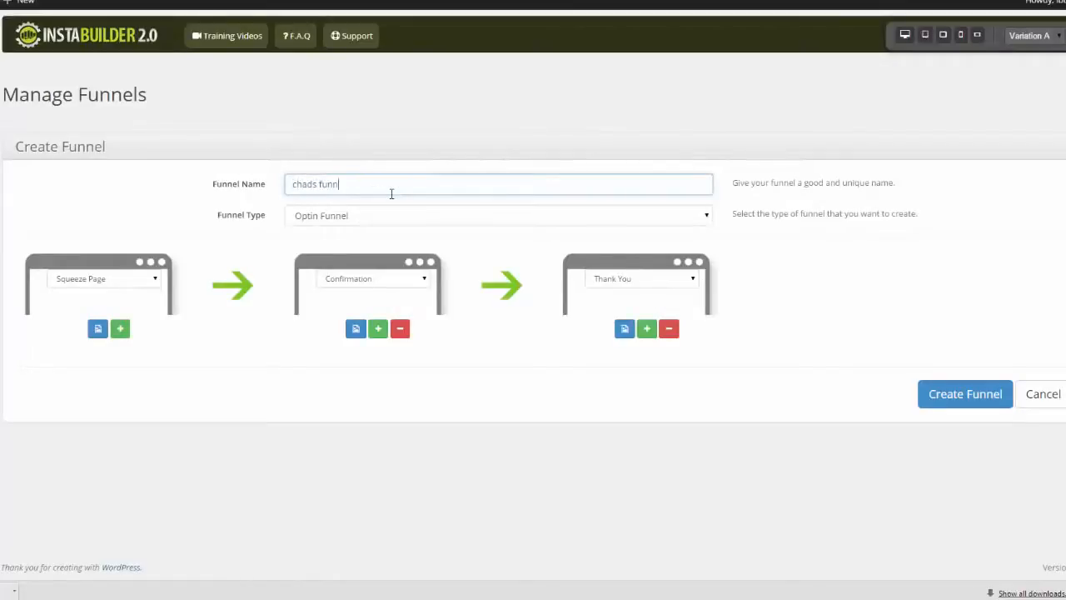
text(el)
click(126, 207)
Step: Try the Webinar Funnel type for the new funnel and return it to Optin Funnel
click(708, 216)
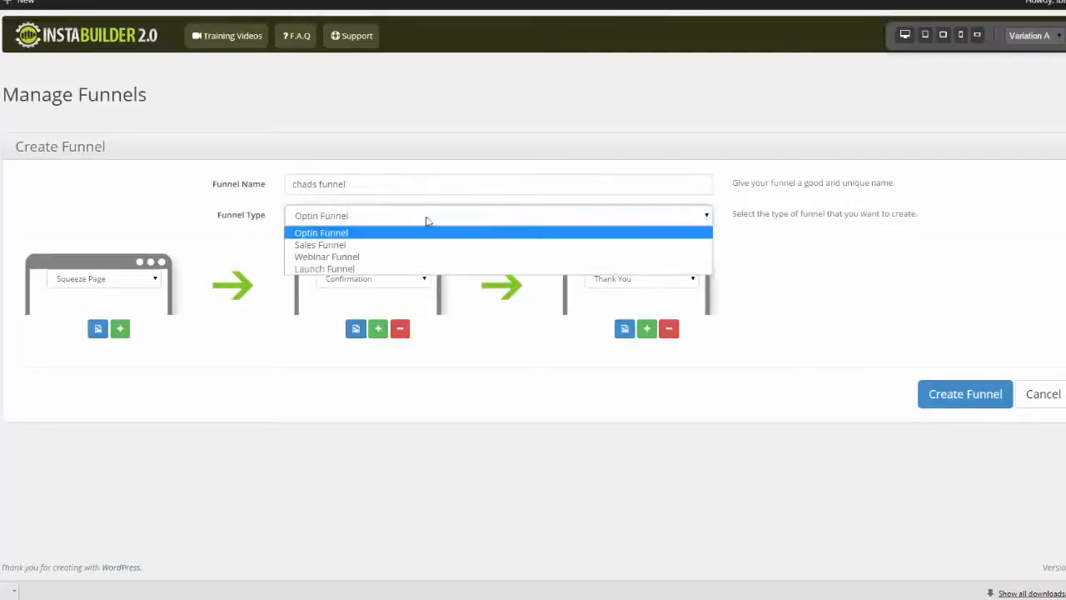
click(398, 258)
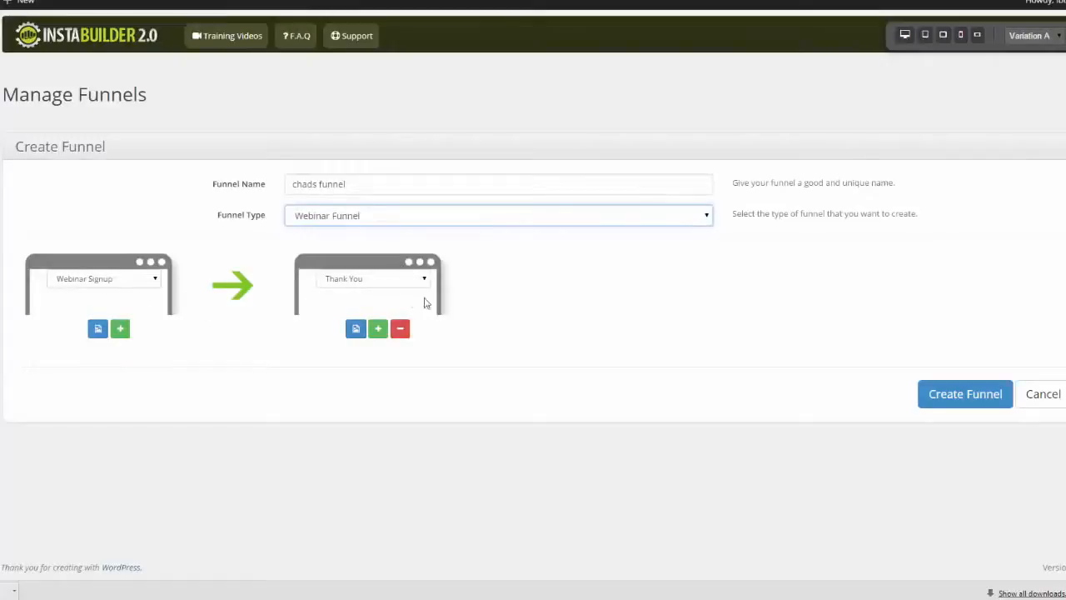
click(706, 216)
click(689, 233)
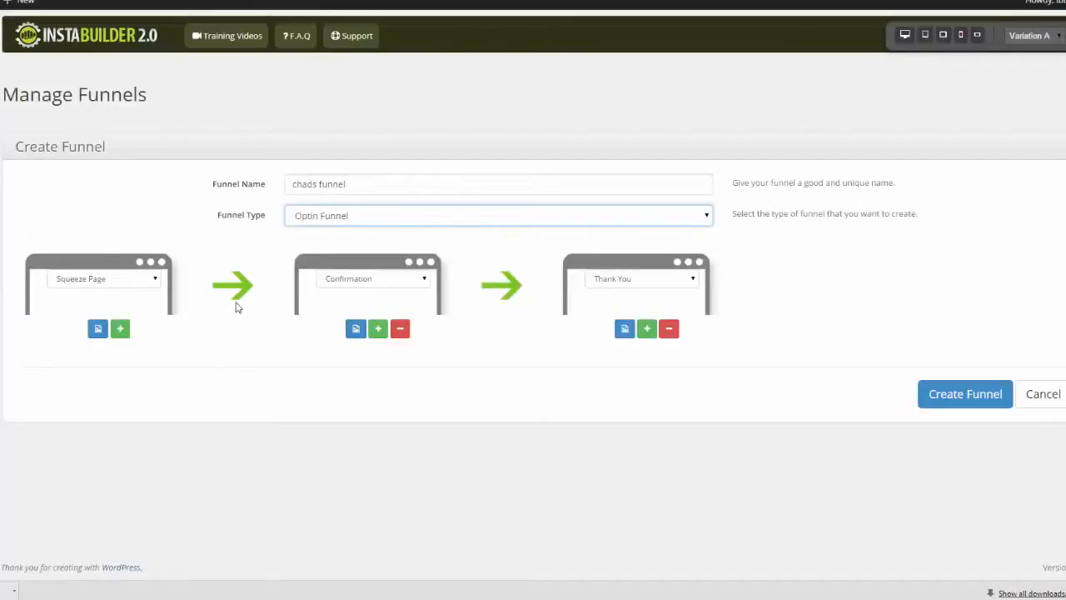
Step: Examine the templates offered for the funnel's squeeze page and confirmation page without choosing one
click(96, 329)
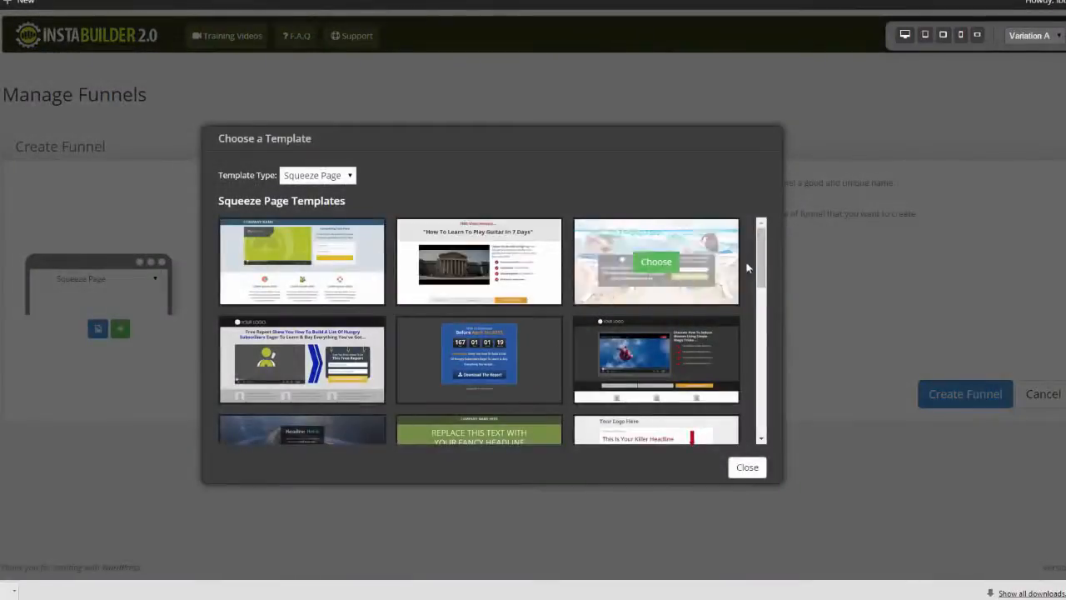
click(746, 467)
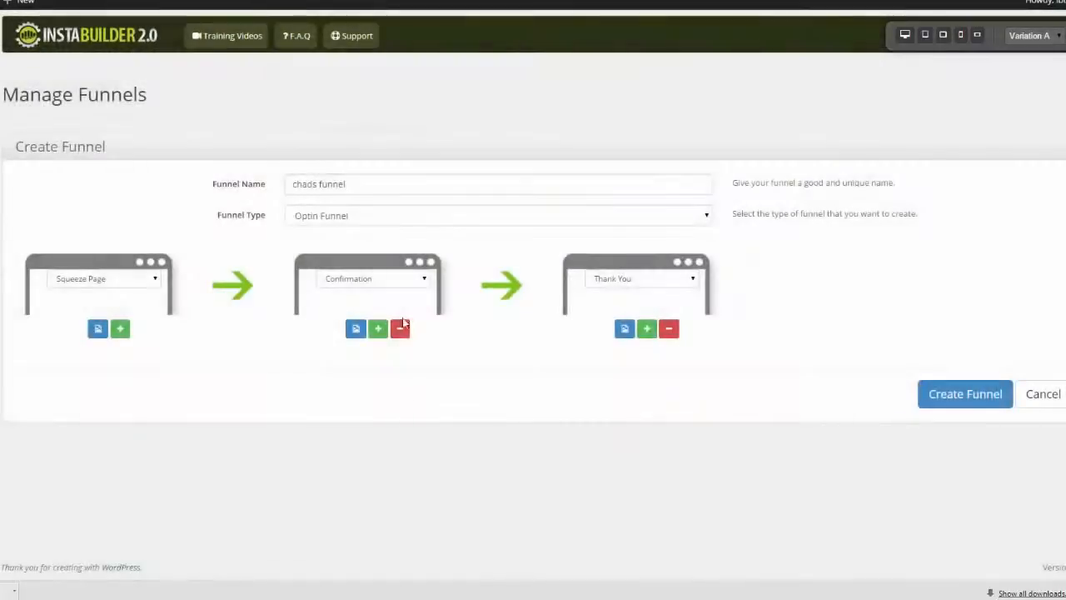
click(354, 328)
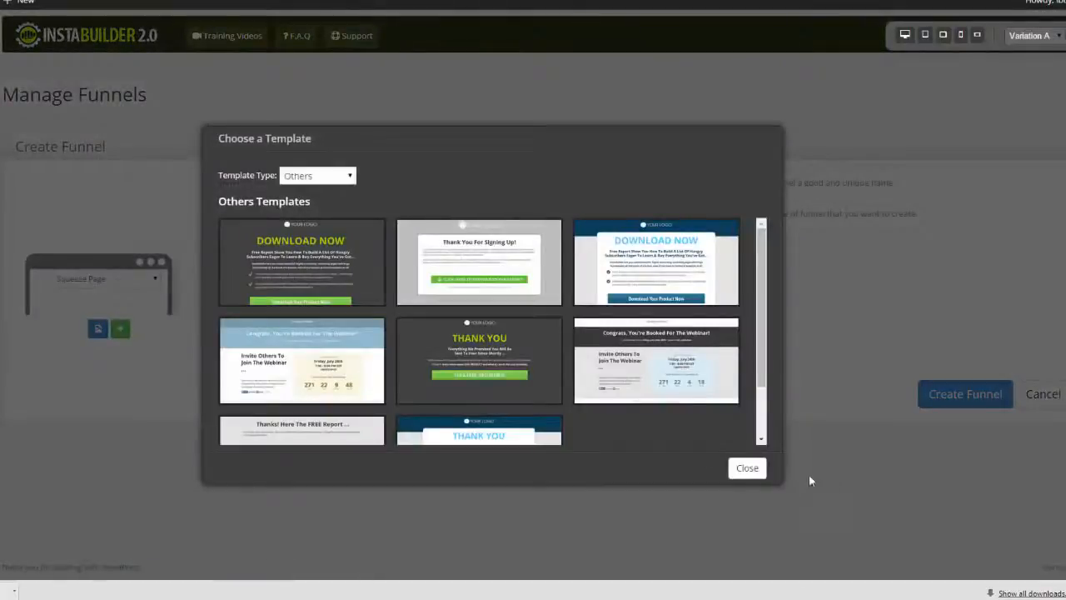
click(747, 468)
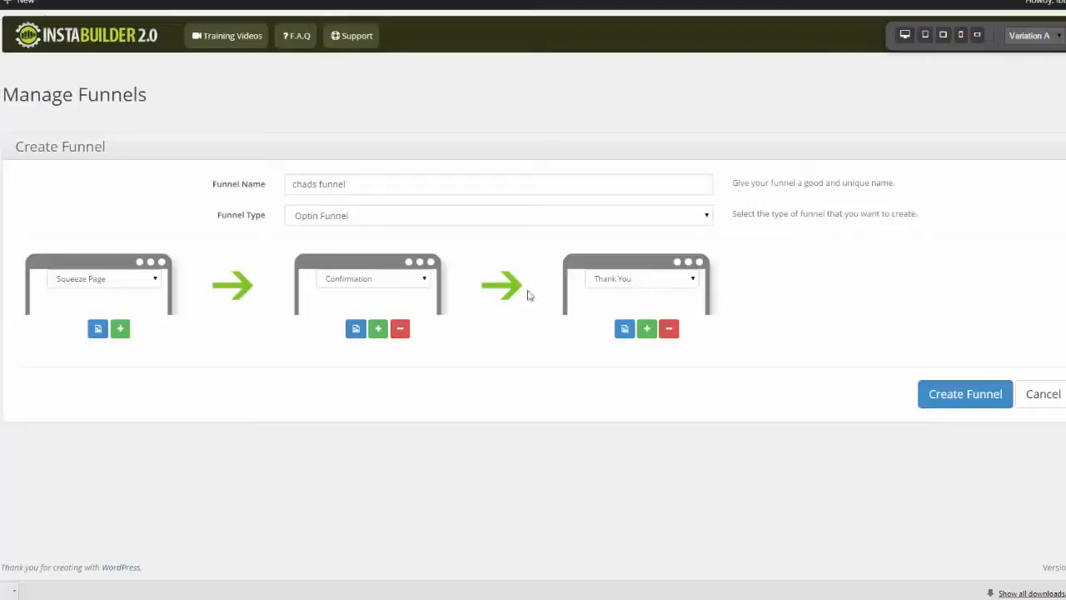
Step: Add a fourth page after the Thank You page in the funnel and set its type to Sales Page
click(649, 332)
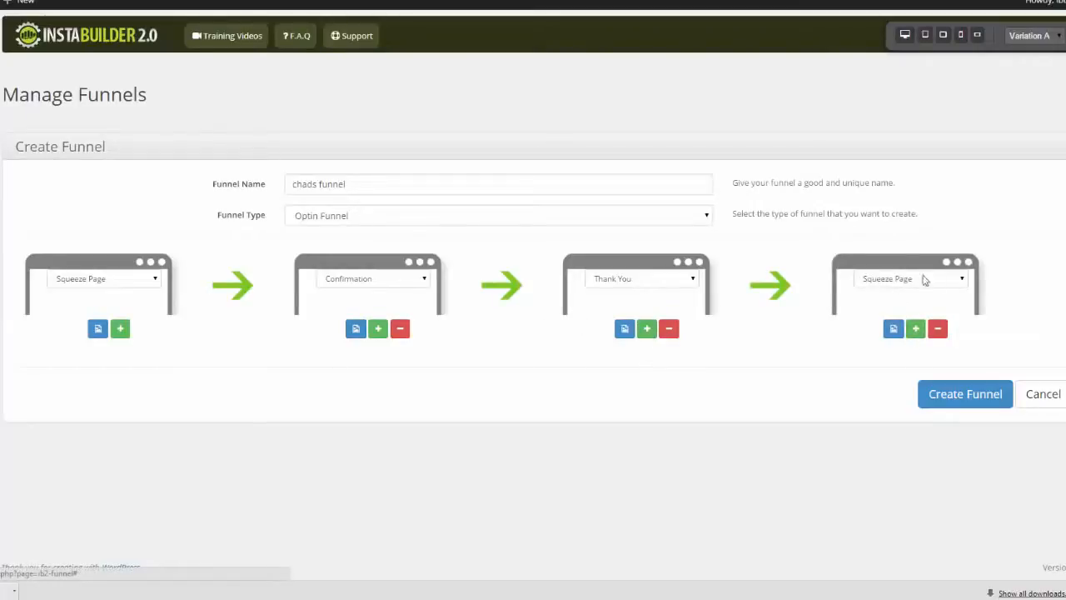
click(964, 280)
click(916, 305)
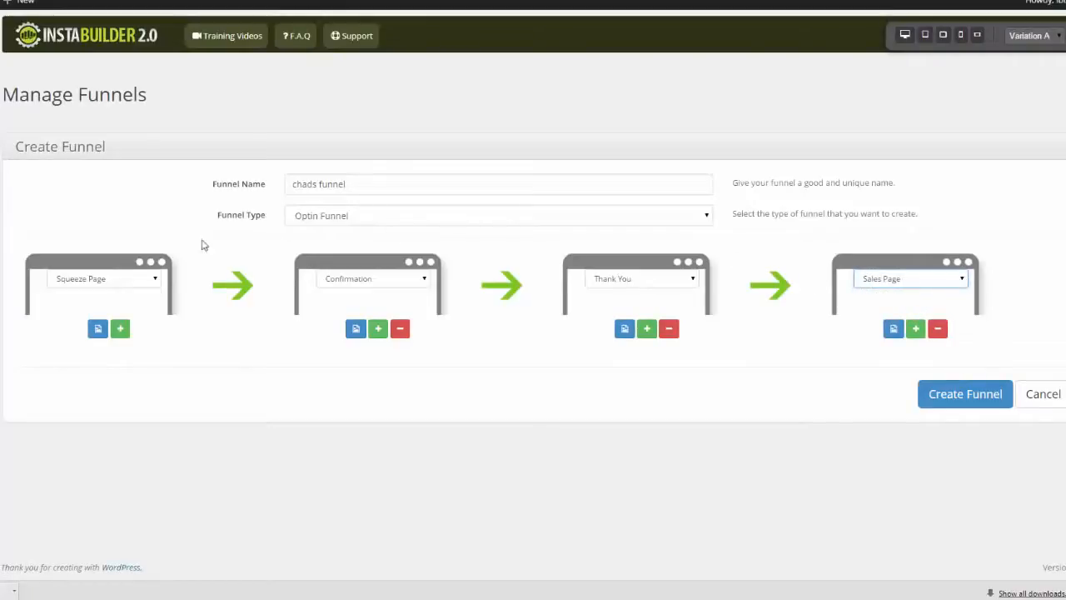
Step: Change the funnel's third page to Upsell Page and its fourth page to Launch Video
click(691, 280)
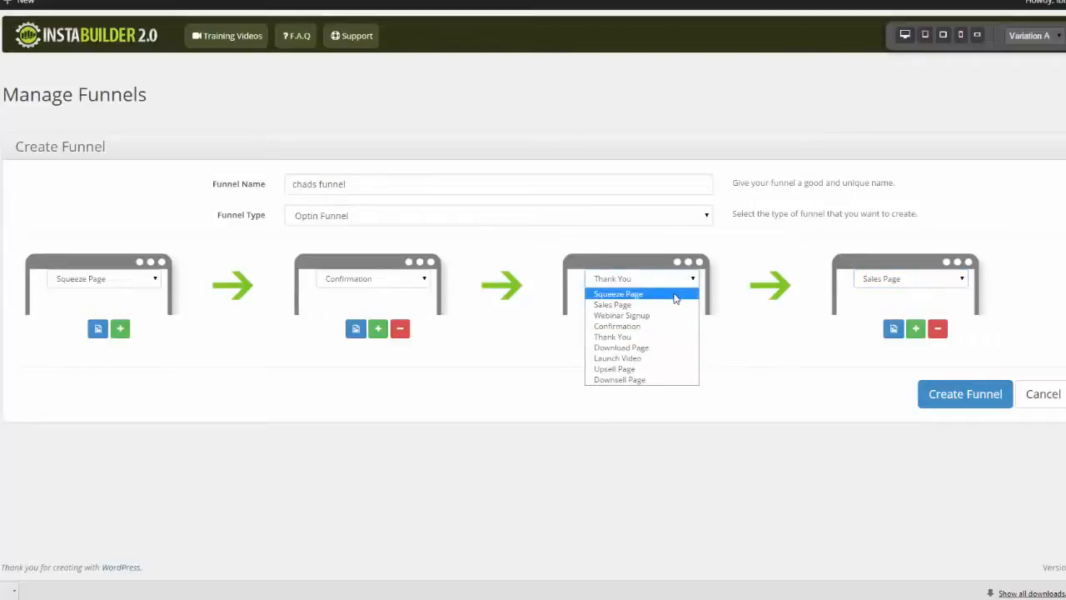
click(648, 369)
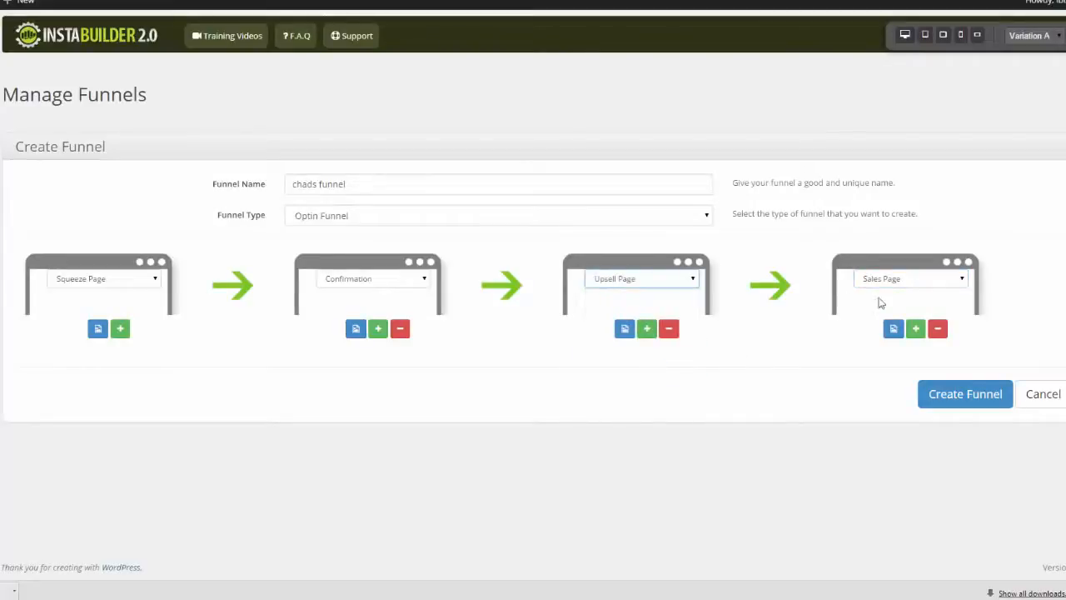
click(961, 280)
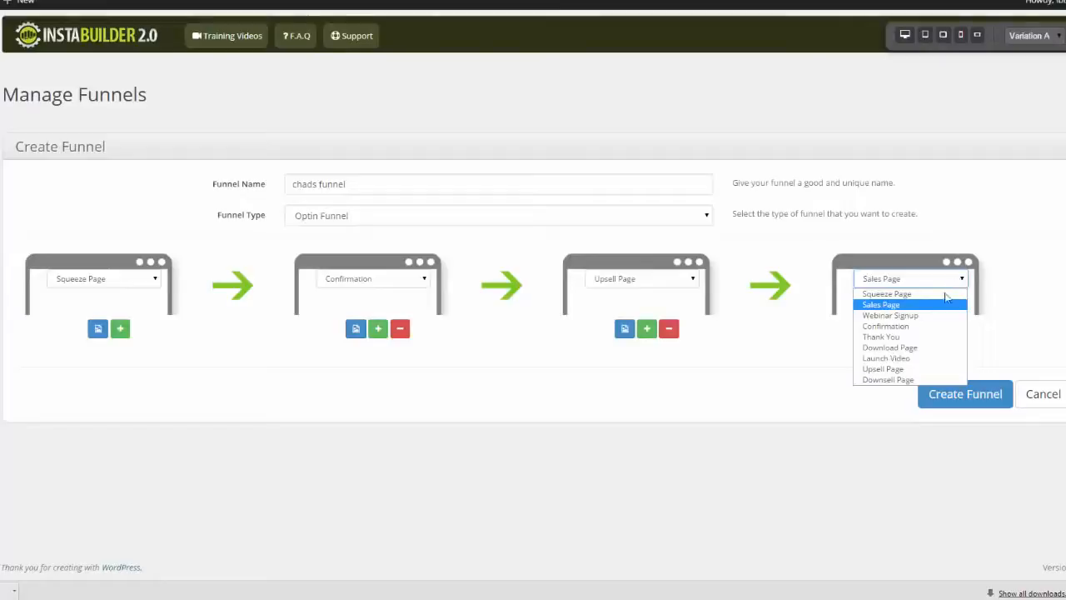
click(922, 358)
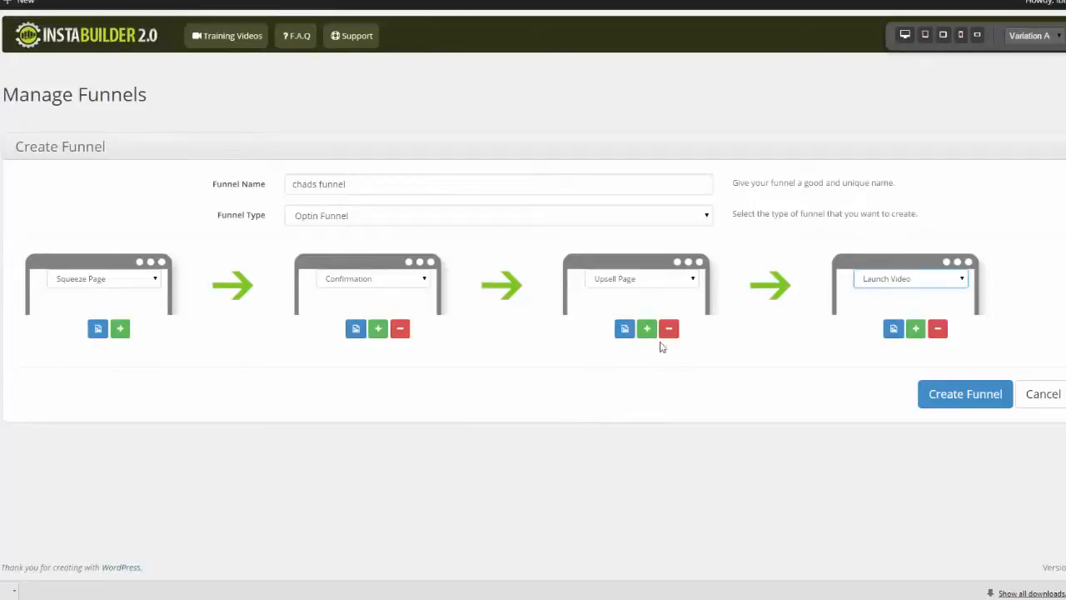
Step: Browse the sales page templates offered for the upsell page without choosing one, and create the funnel
click(625, 330)
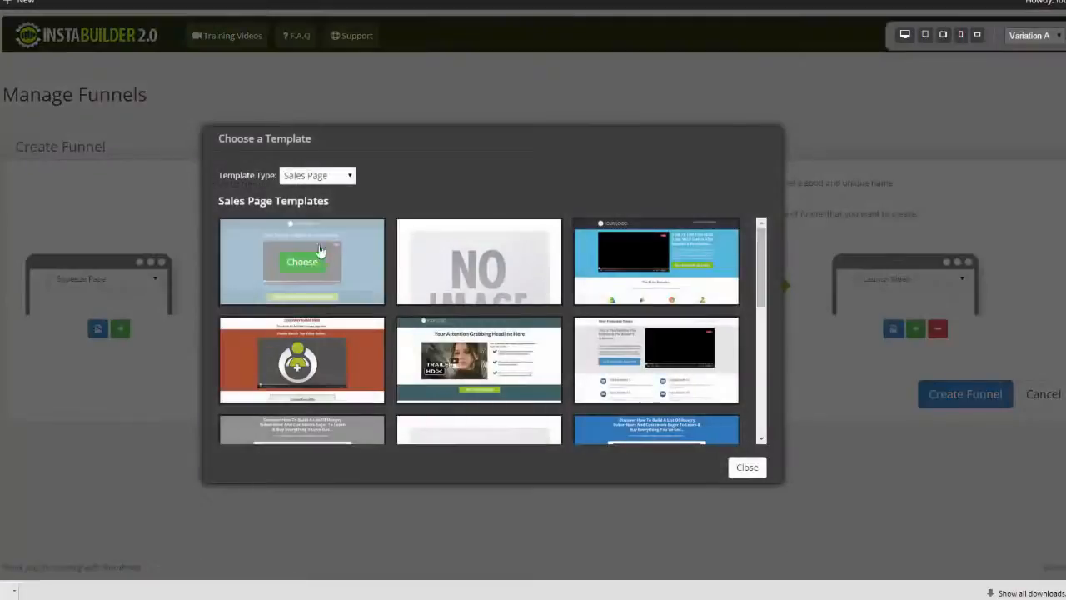
drag(759, 246, 746, 403)
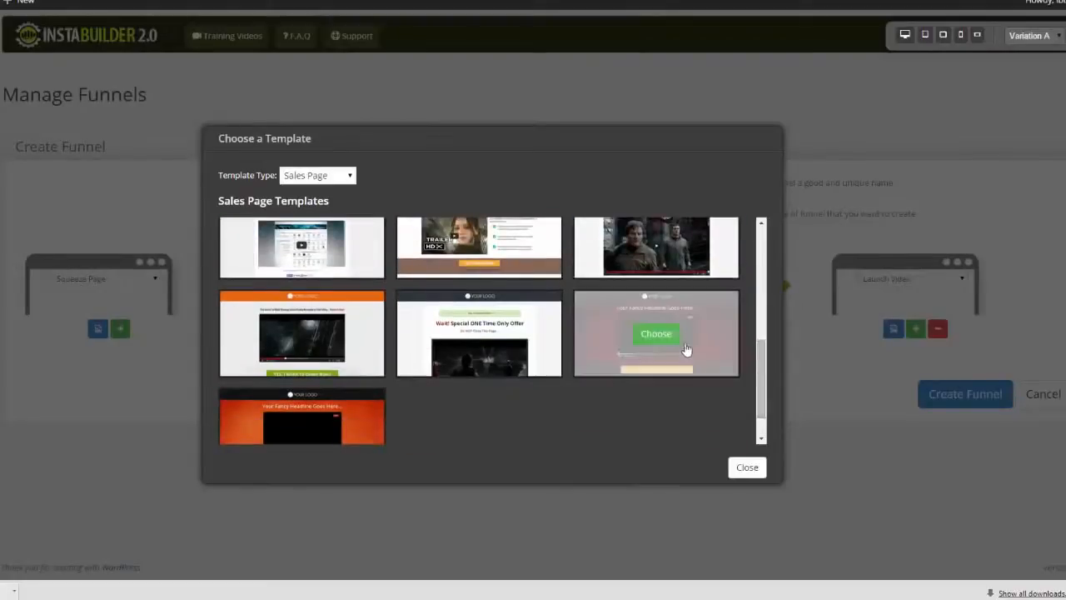
click(729, 314)
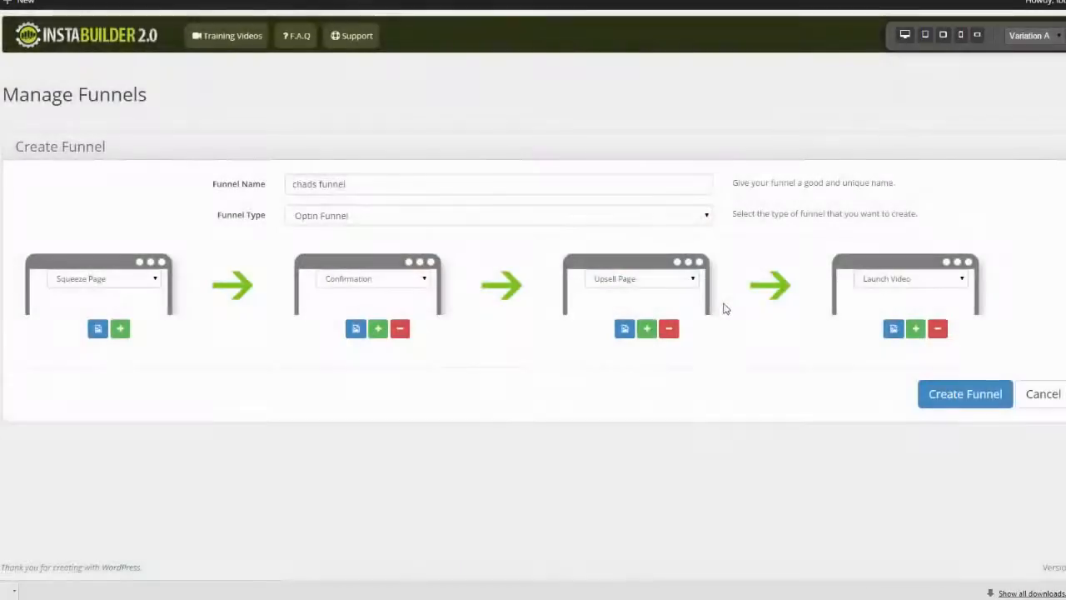
click(974, 400)
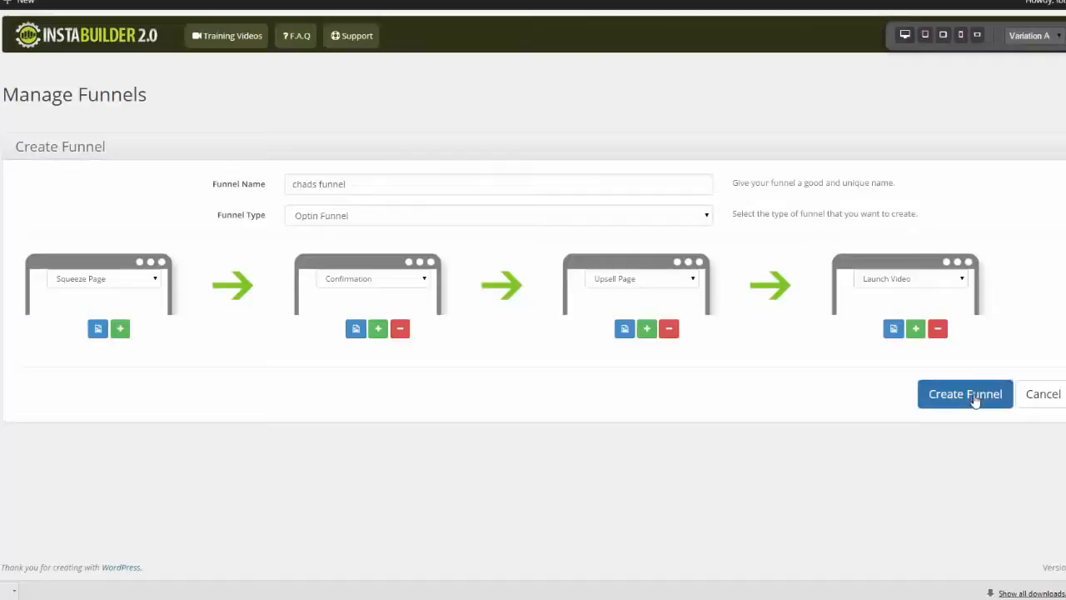